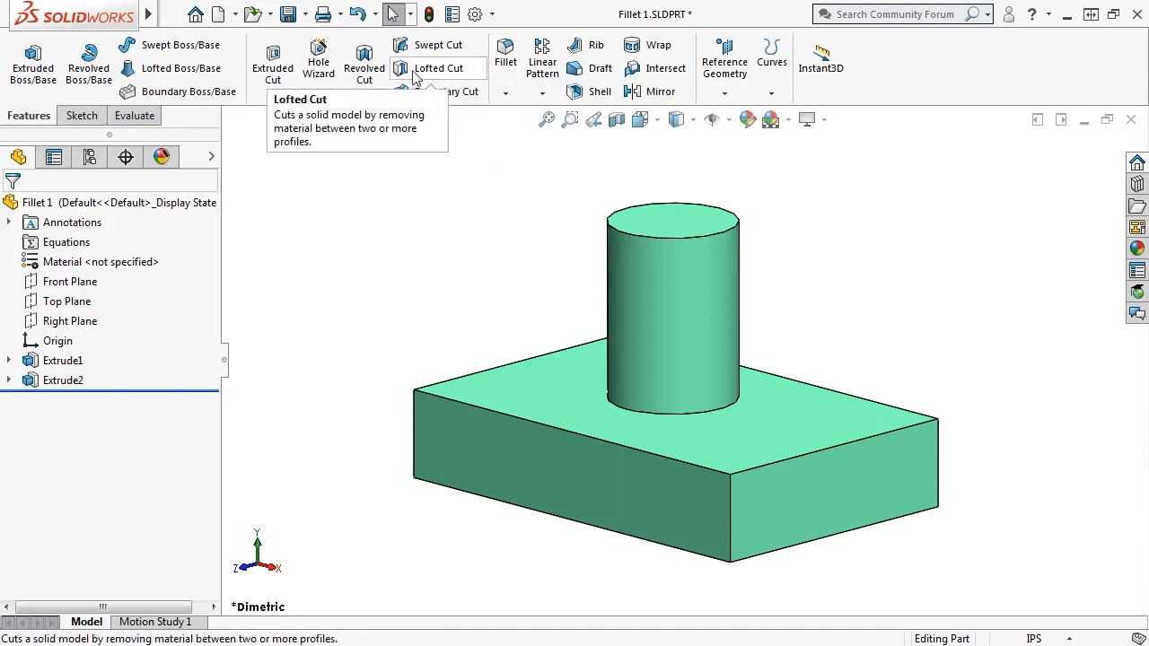
{"action": "mouse_move", "coordinate": [149, 13]}
{"action": "left_click", "coordinate": [276, 14]}
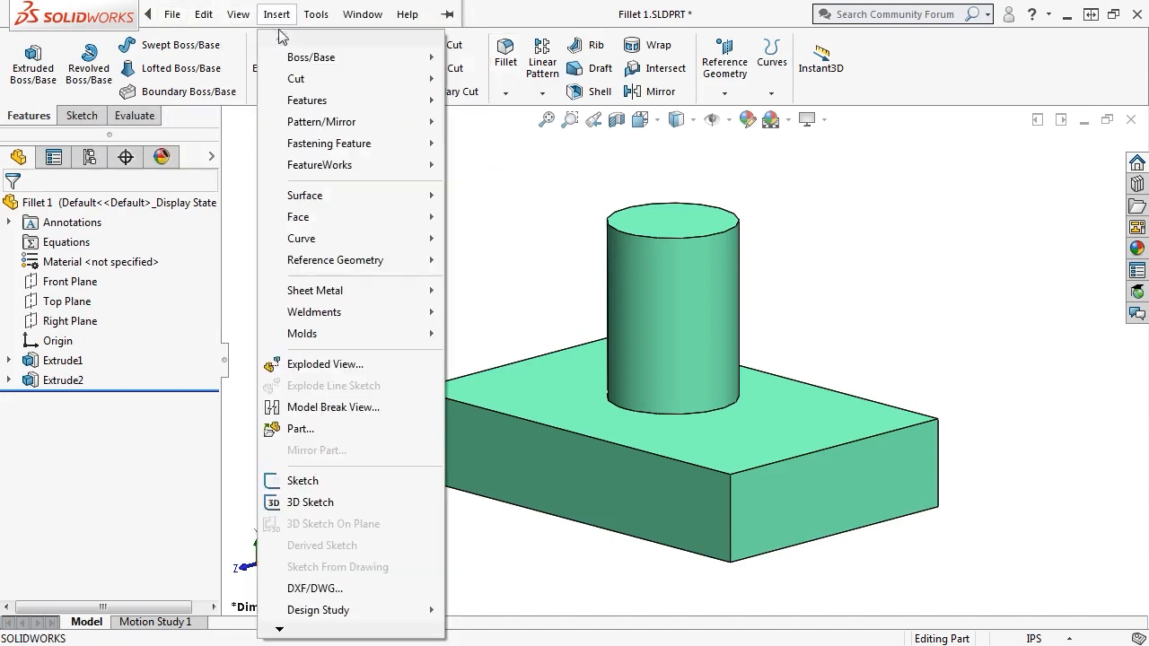
{"action": "mouse_move", "coordinate": [320, 102]}
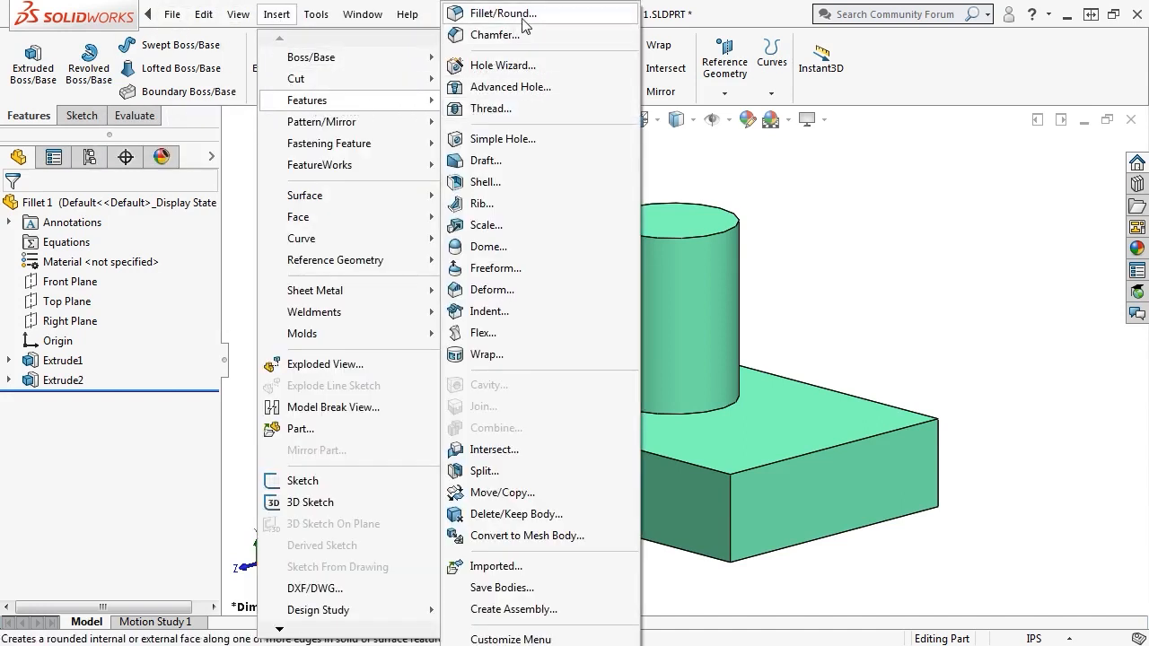
{"action": "left_click", "coordinate": [906, 252]}
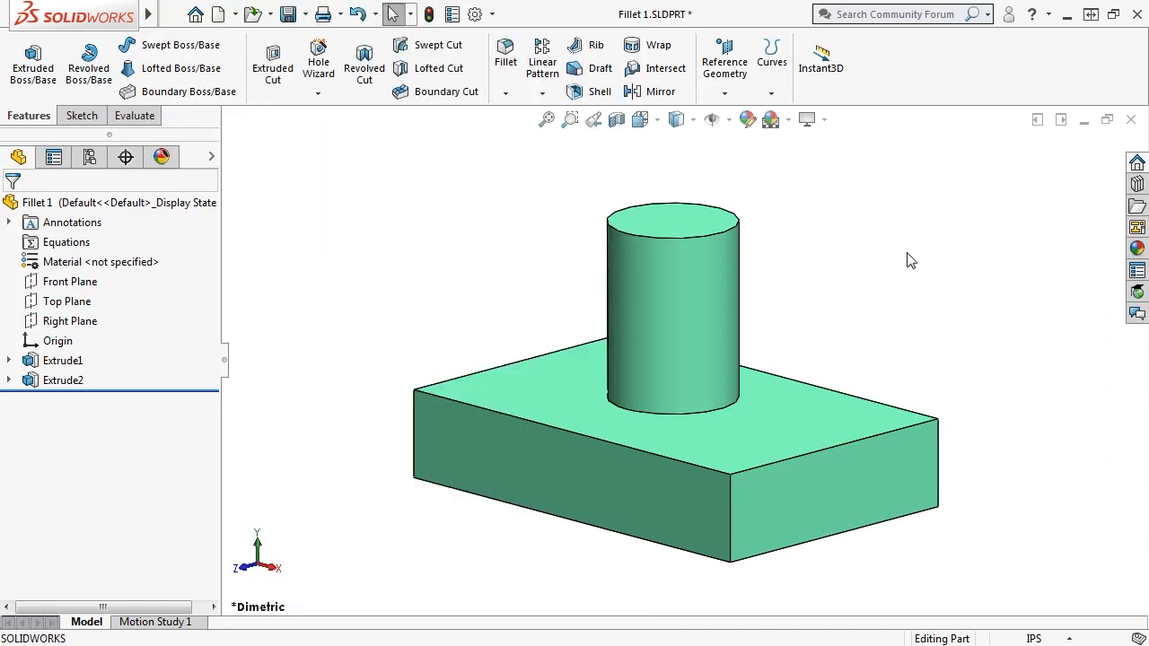
- Start a manual constant-size fillet and select the block's short left top edge and long front top edge
{"action": "key", "text": "s"}
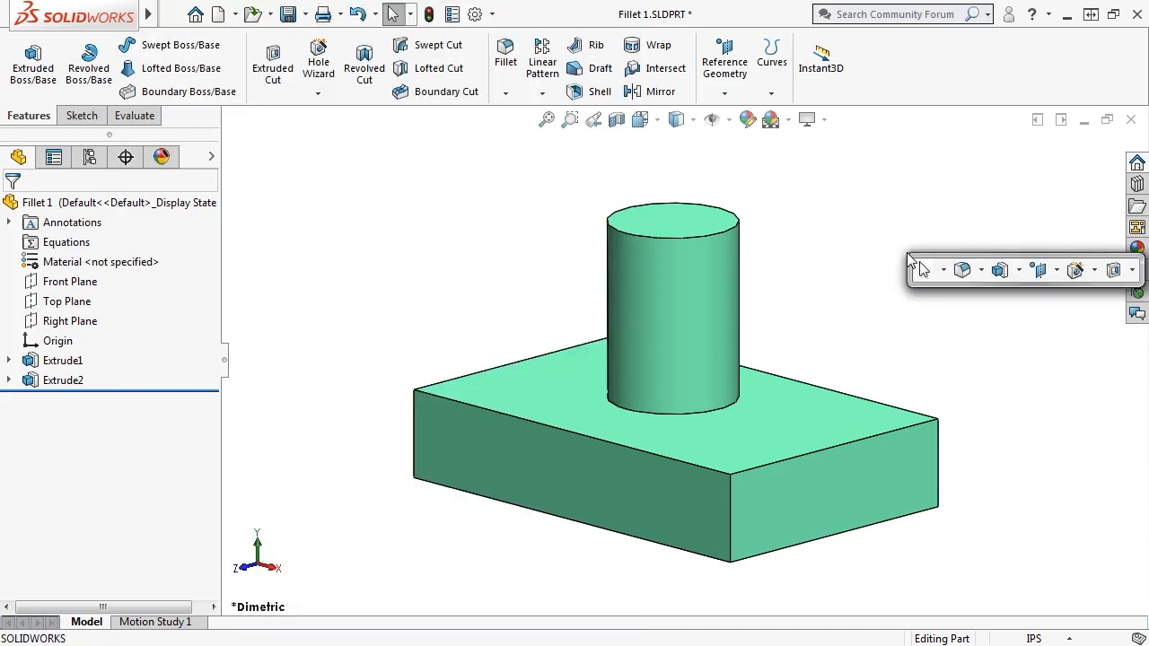
{"action": "left_click", "coordinate": [962, 271]}
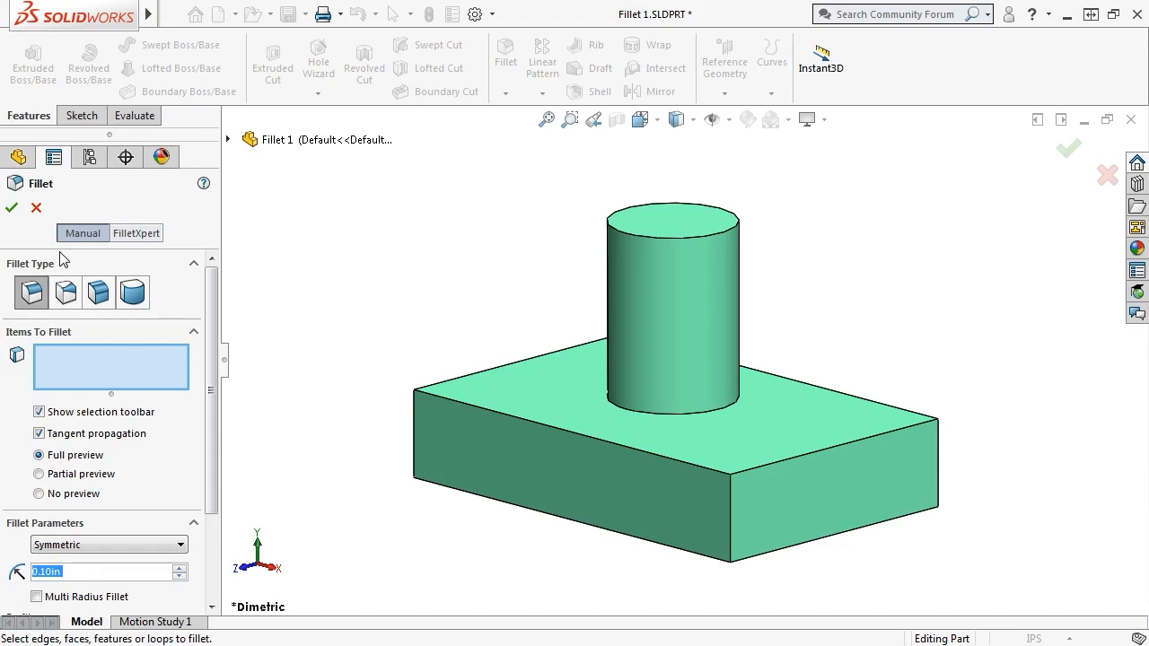
{"action": "left_click", "coordinate": [136, 234]}
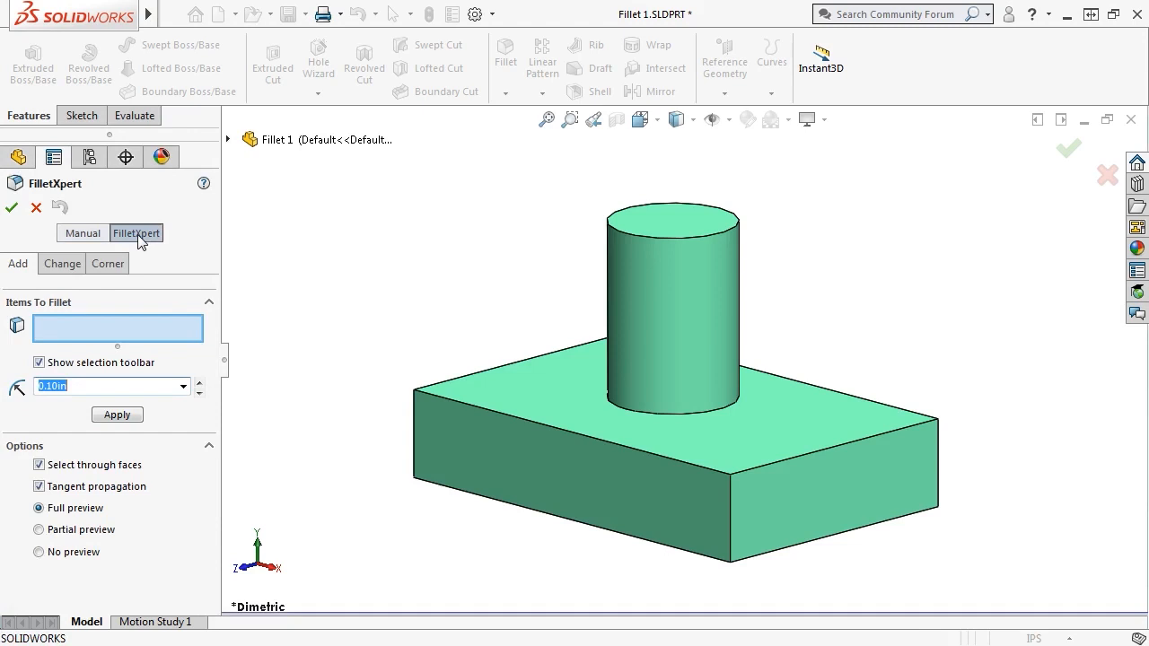
{"action": "left_click", "coordinate": [99, 234]}
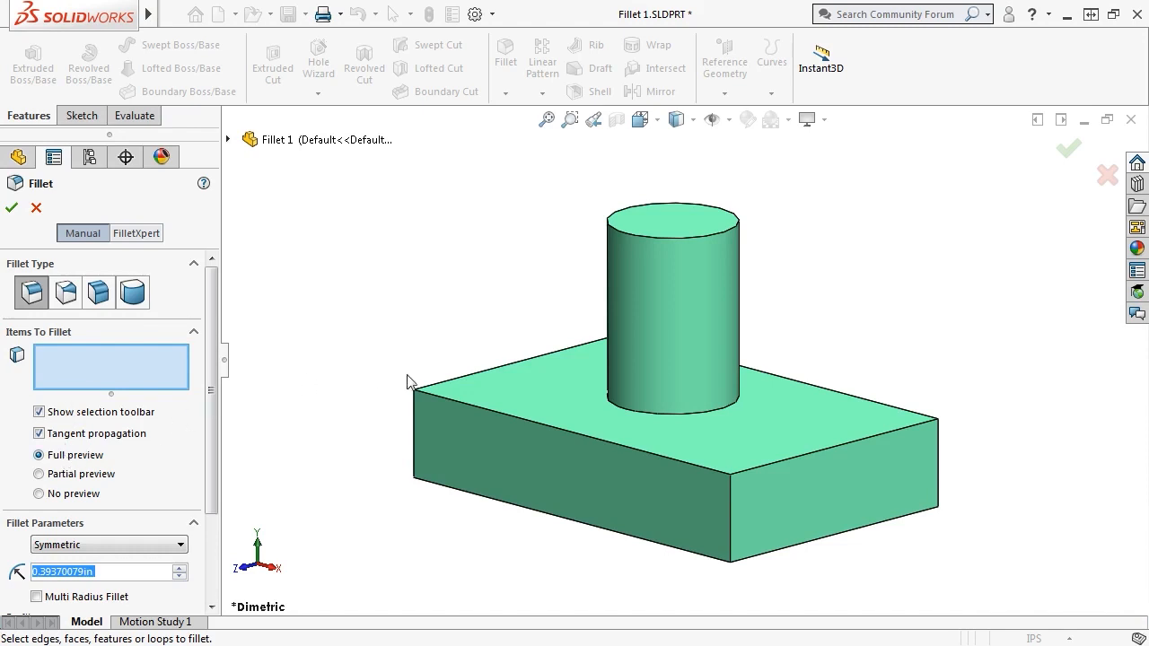
{"action": "left_click", "coordinate": [434, 388]}
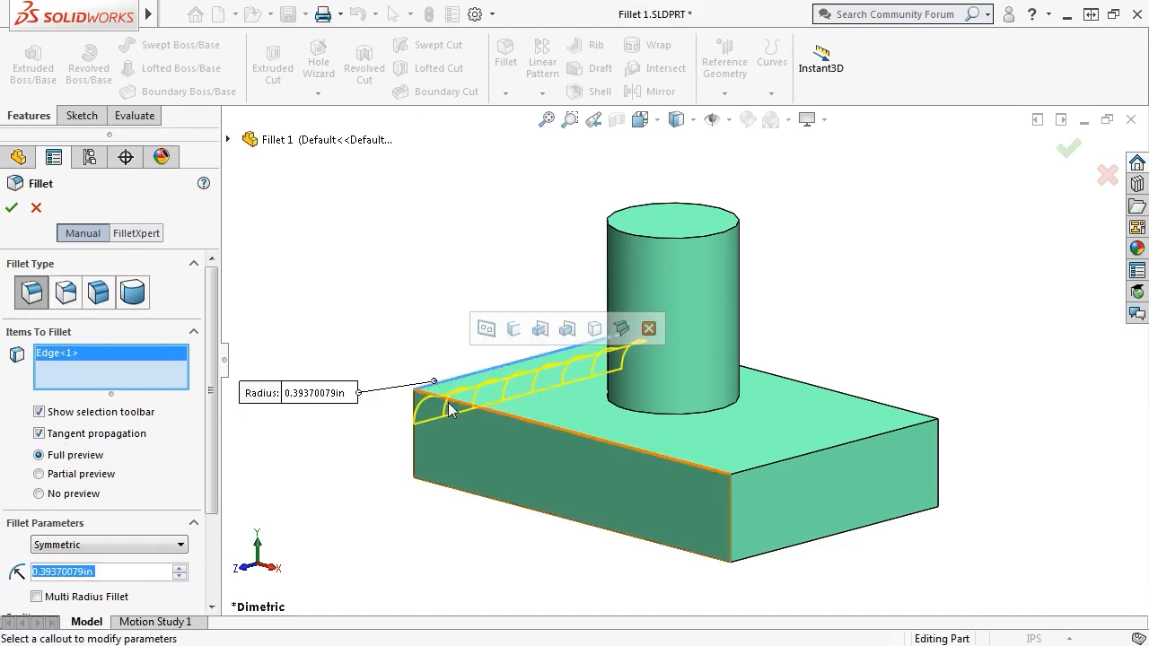
{"action": "left_click", "coordinate": [453, 406]}
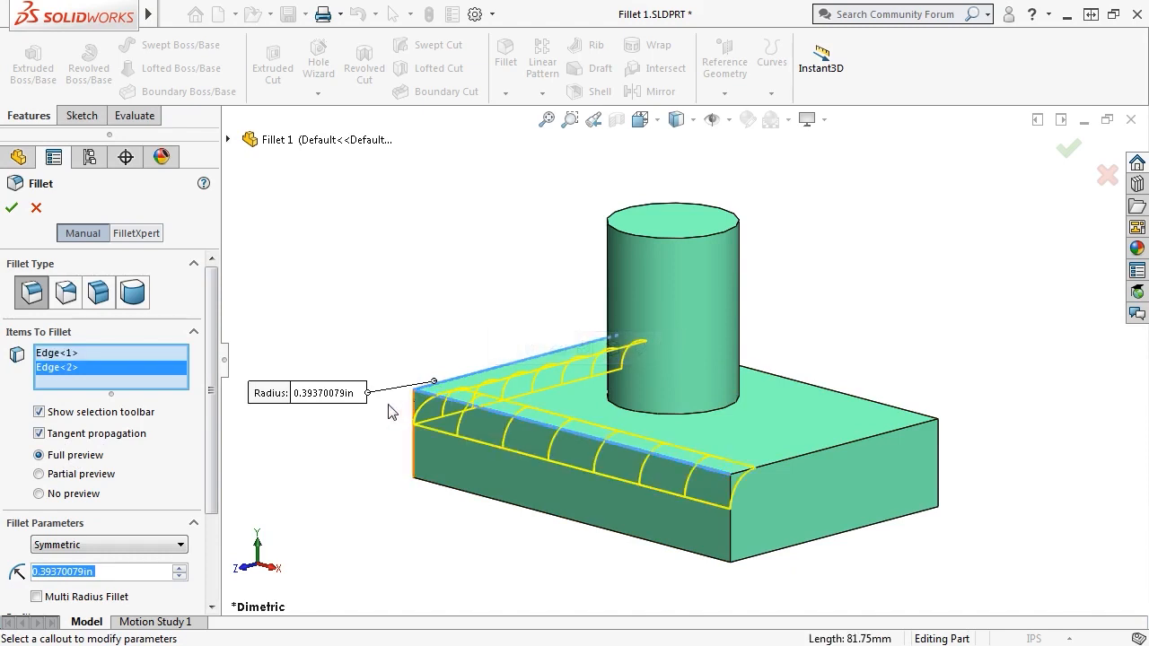
- Move the radius callout above the block's corner and set the fillet radius to 0.25 in
{"action": "left_click_drag", "start_coordinate": [343, 399], "coordinate": [388, 322]}
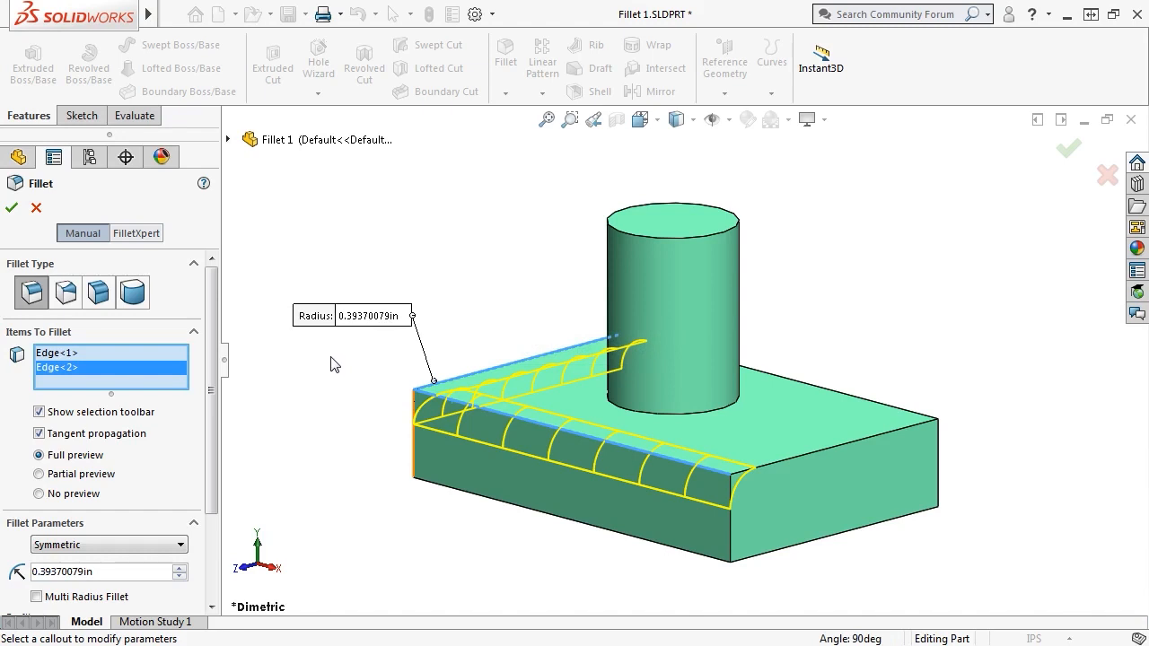
{"action": "left_click", "coordinate": [371, 318]}
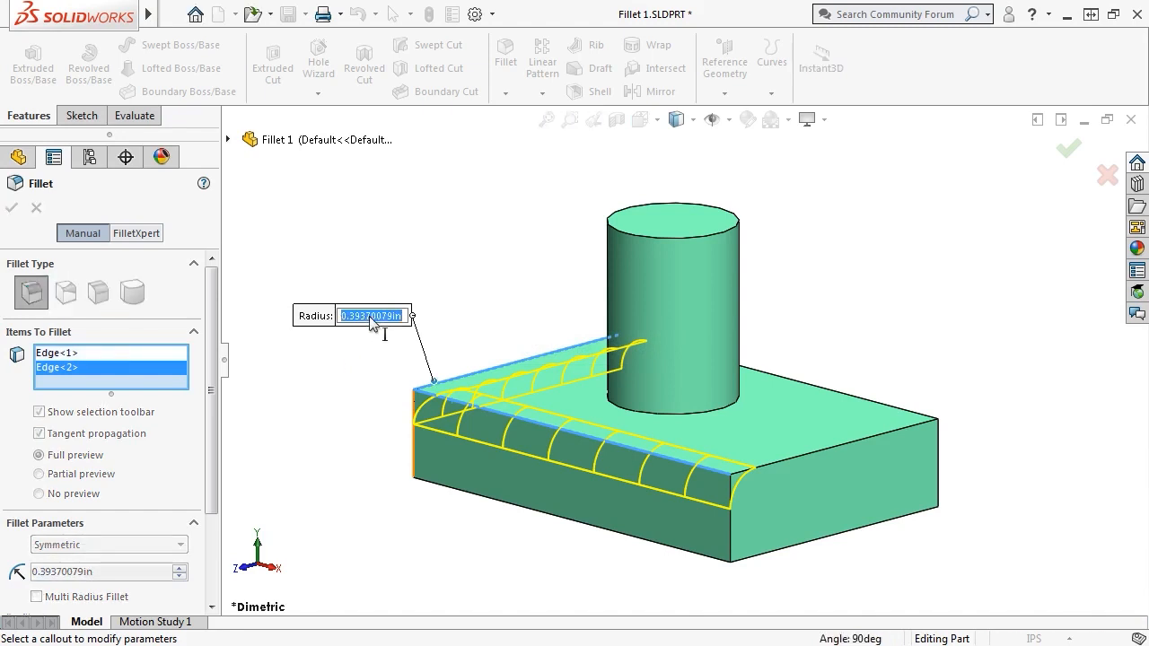
{"action": "type", "text": ".25"}
{"action": "key", "text": "Return"}
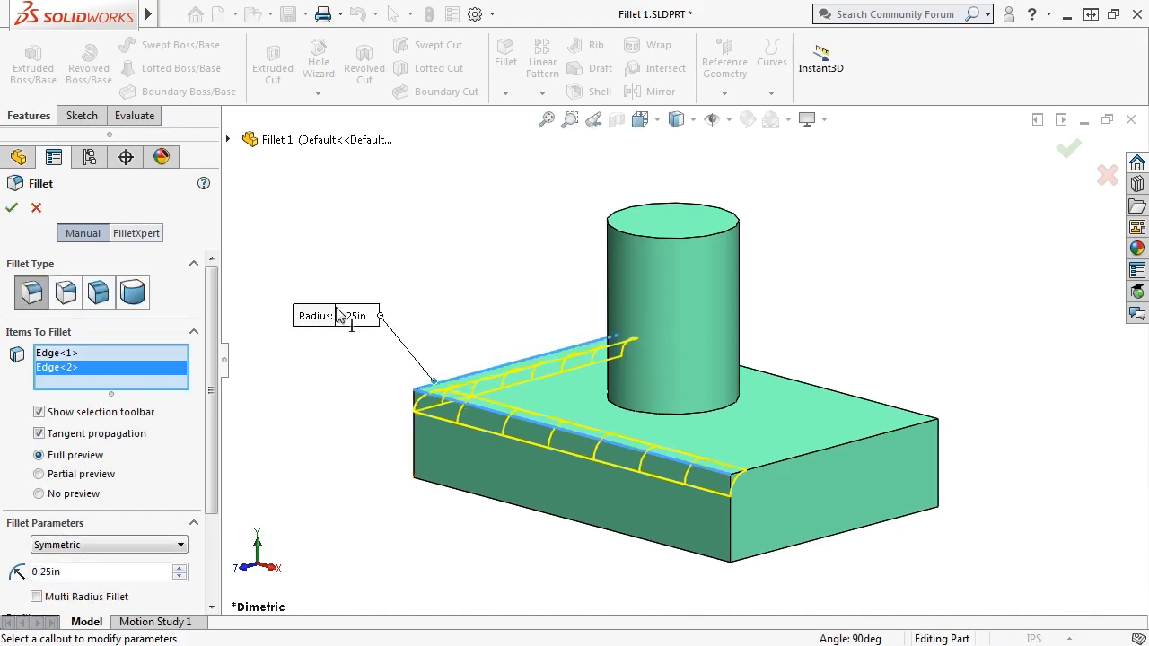
- Set the fillet radius for both selected edges to 0.3 in
{"action": "scroll", "coordinate": [193, 422], "scroll_direction": "down", "scroll_amount": 3}
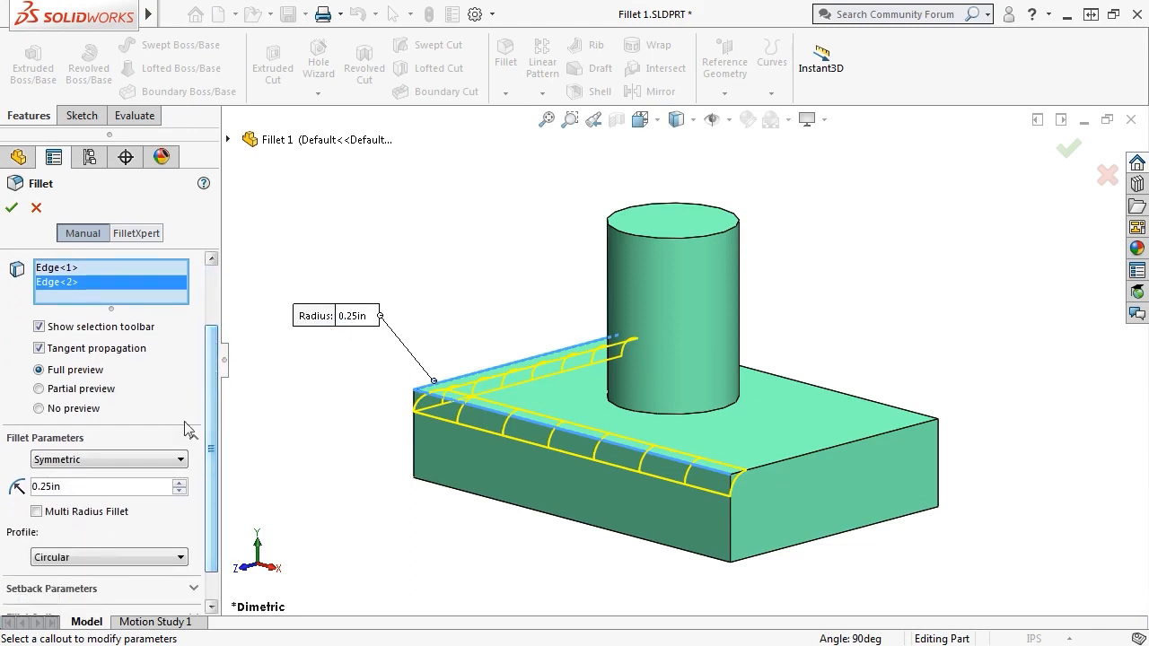
{"action": "left_click", "coordinate": [179, 483]}
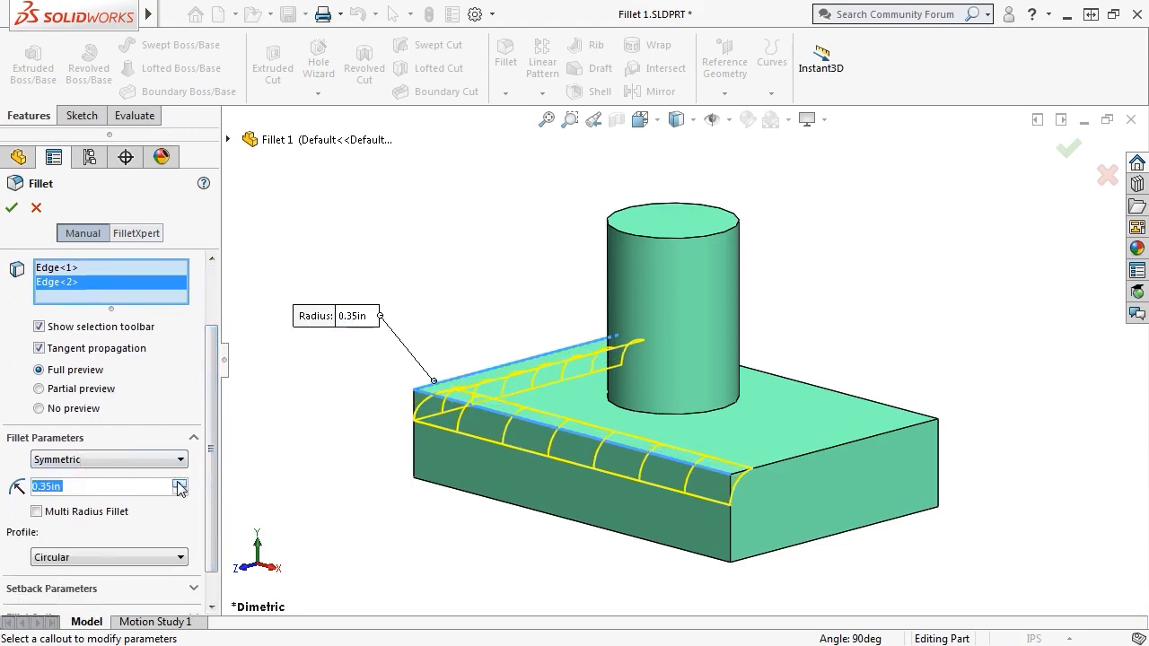
{"action": "left_click", "coordinate": [179, 483]}
{"action": "left_click", "coordinate": [181, 492]}
{"action": "left_click", "coordinate": [181, 492]}
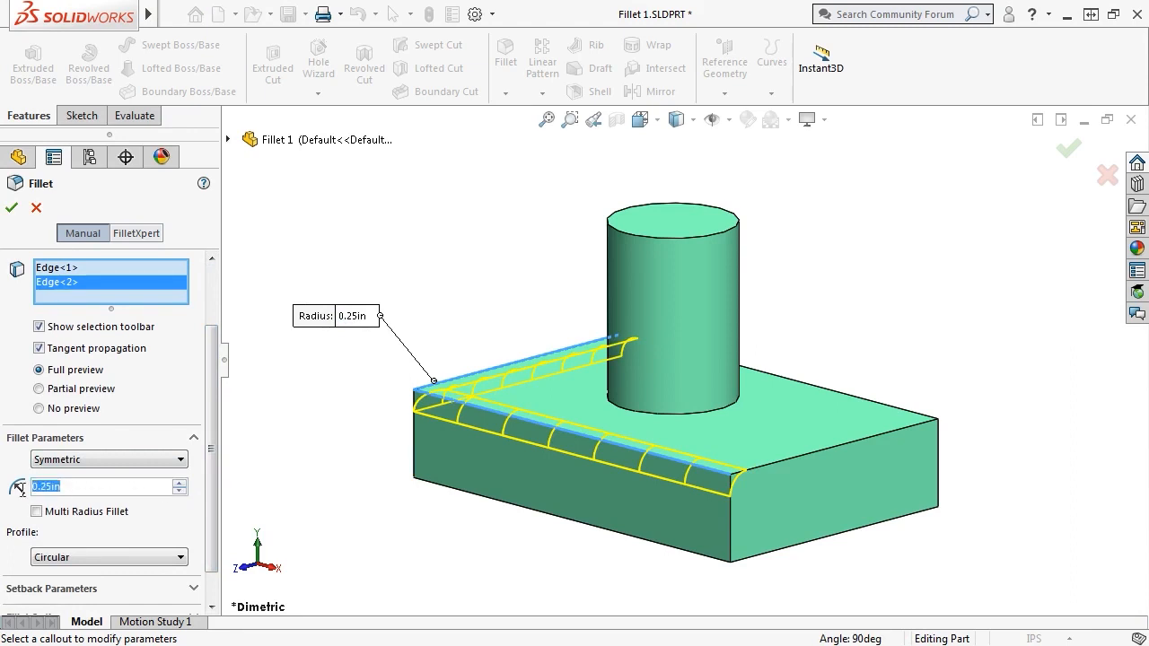
{"action": "type", "text": ".3"}
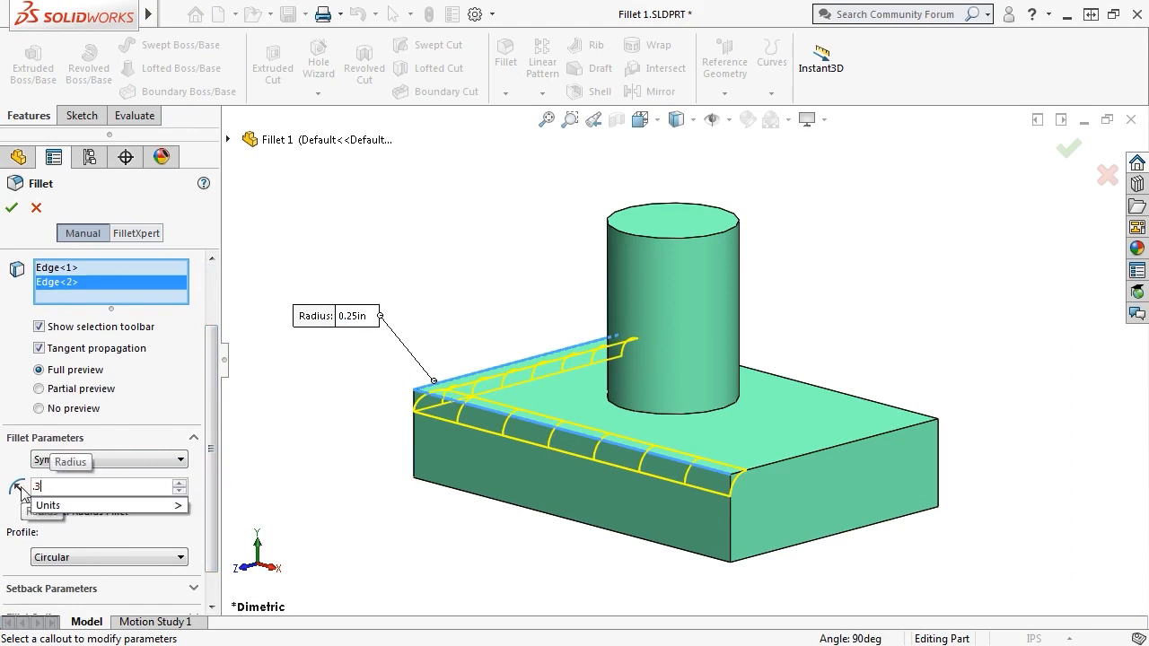
{"action": "key", "text": "Return"}
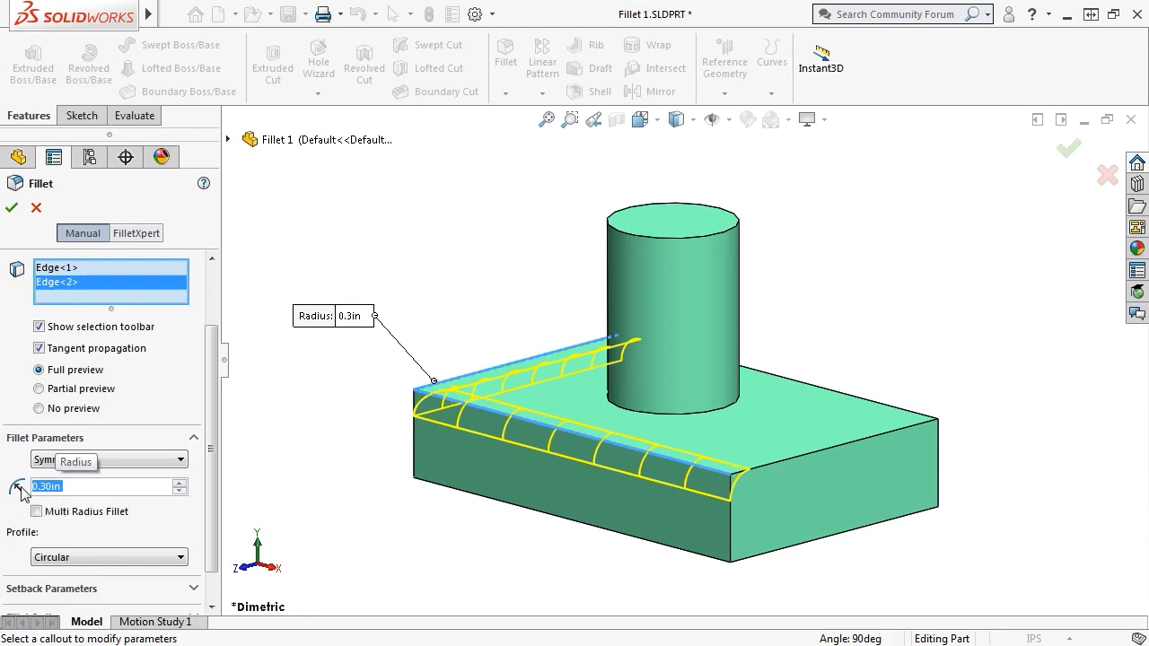
- Try the Asymmetric option for the fillet and return it to Symmetric
{"action": "left_click", "coordinate": [107, 460]}
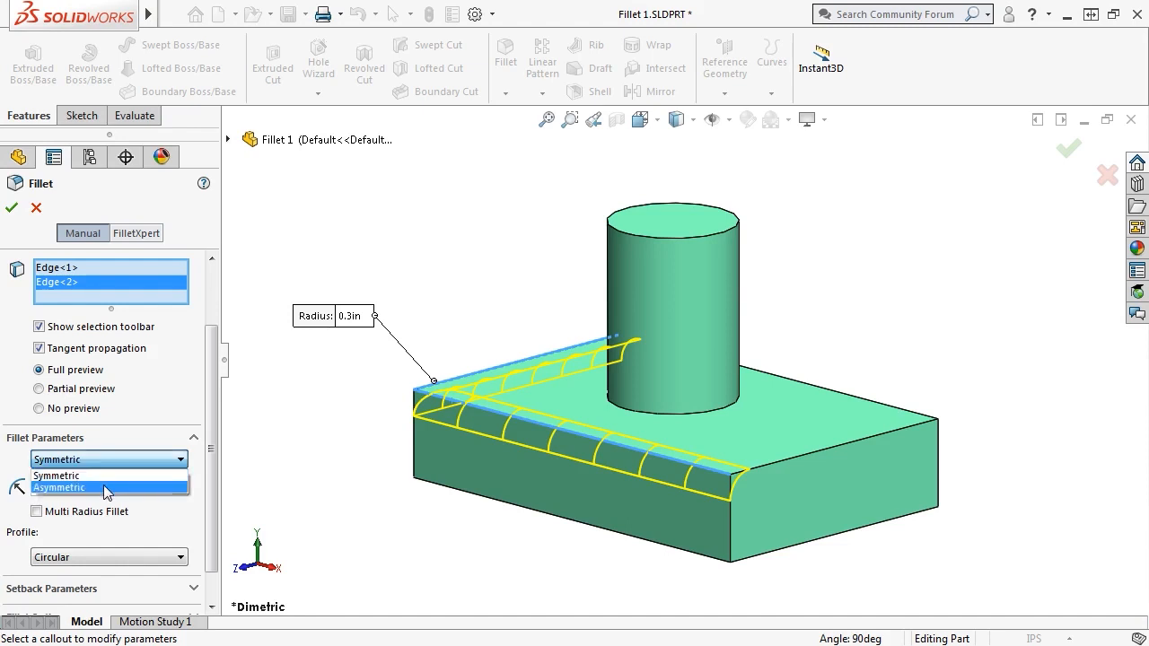
{"action": "left_click", "coordinate": [103, 487]}
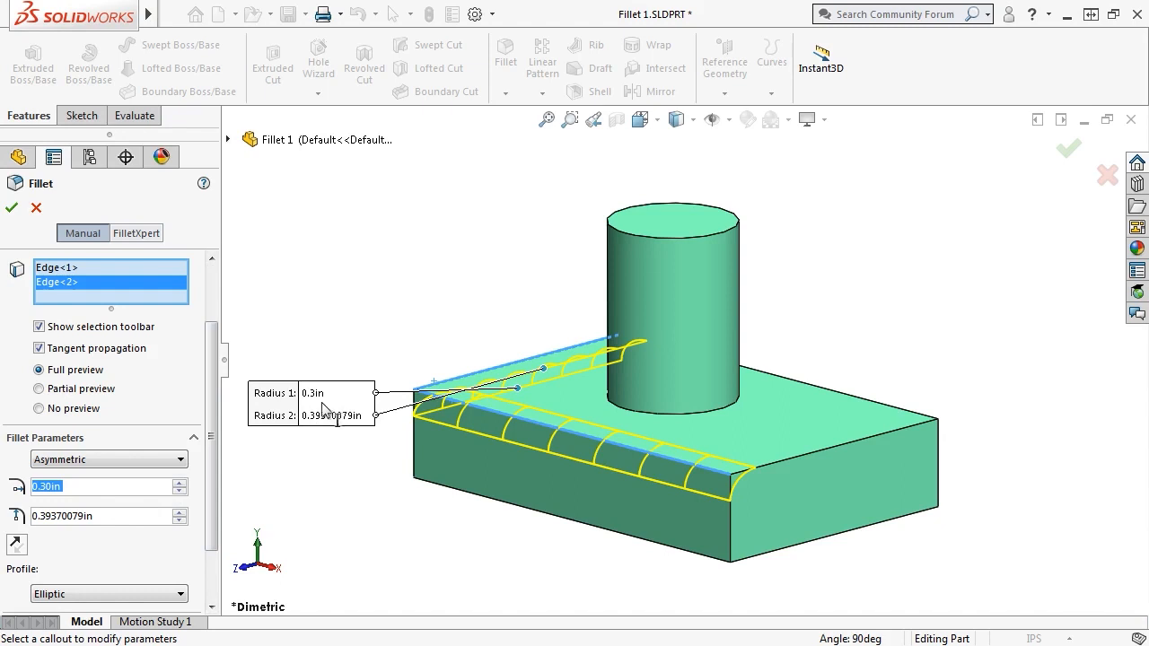
{"action": "left_click", "coordinate": [171, 460]}
{"action": "left_click", "coordinate": [113, 476]}
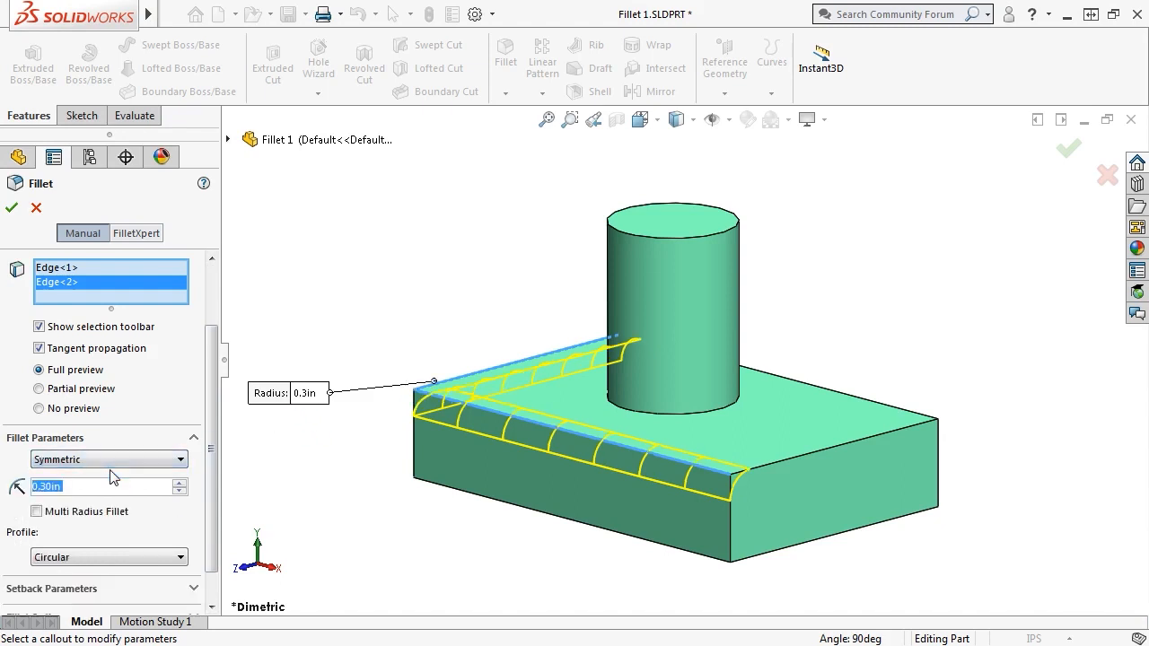
- Try the Conic Rho, Conic Radius and Curvature Continuous fillet profiles, and return the profile to Circular
{"action": "left_click_drag", "start_coordinate": [205, 457], "coordinate": [212, 489]}
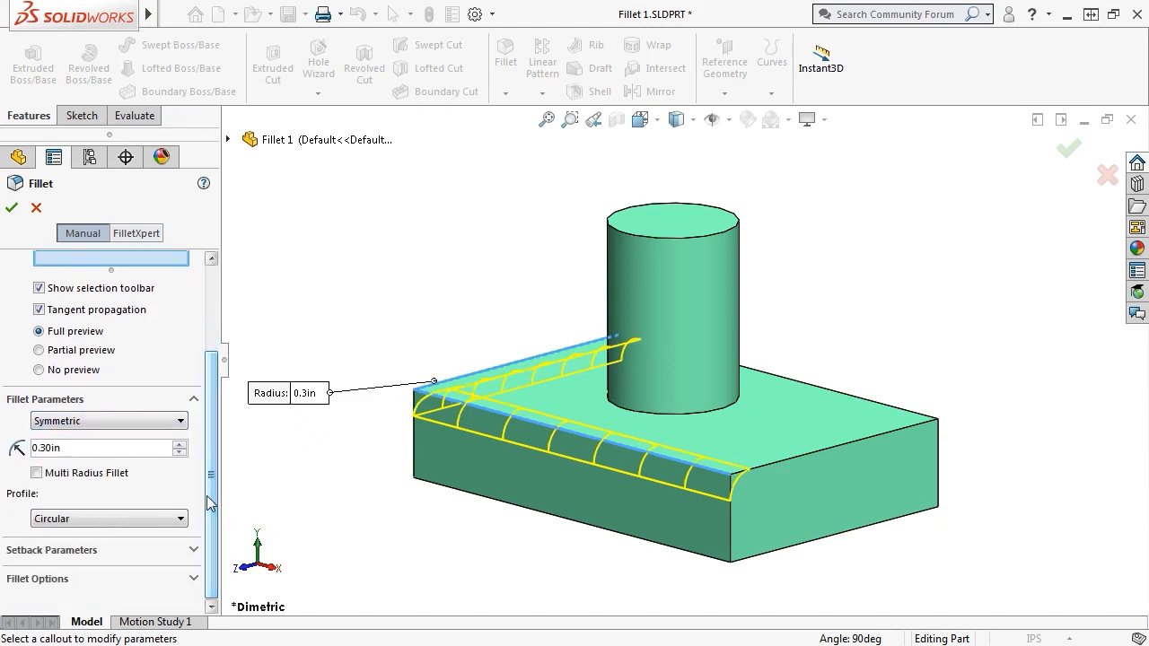
{"action": "left_click", "coordinate": [122, 518]}
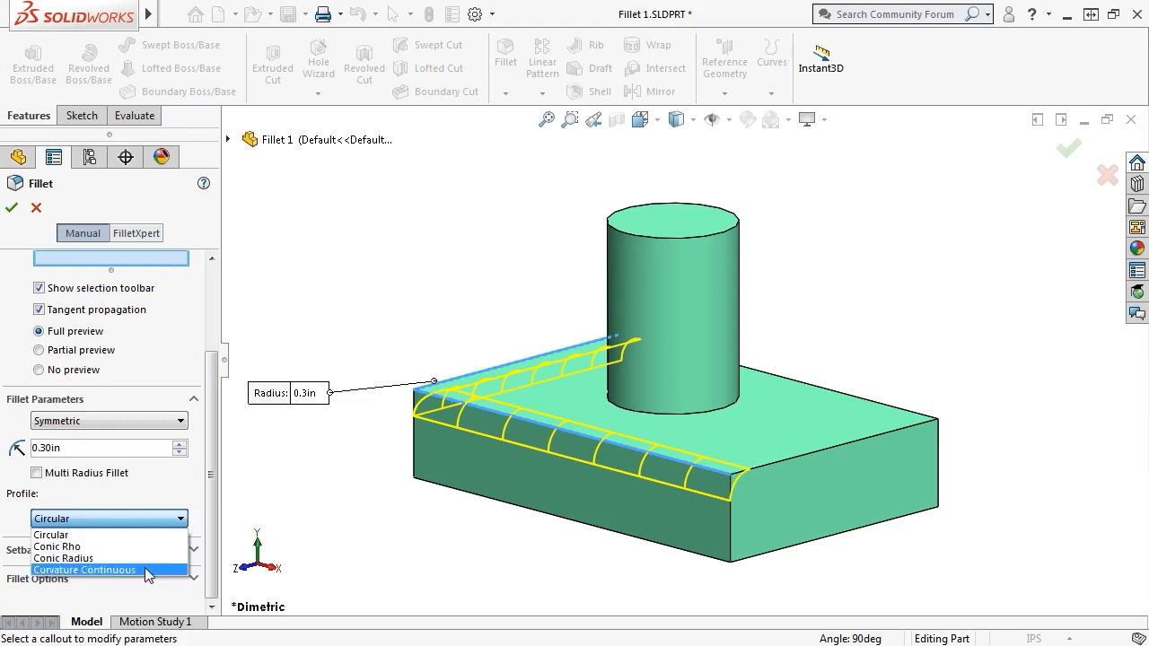
{"action": "left_click", "coordinate": [141, 549]}
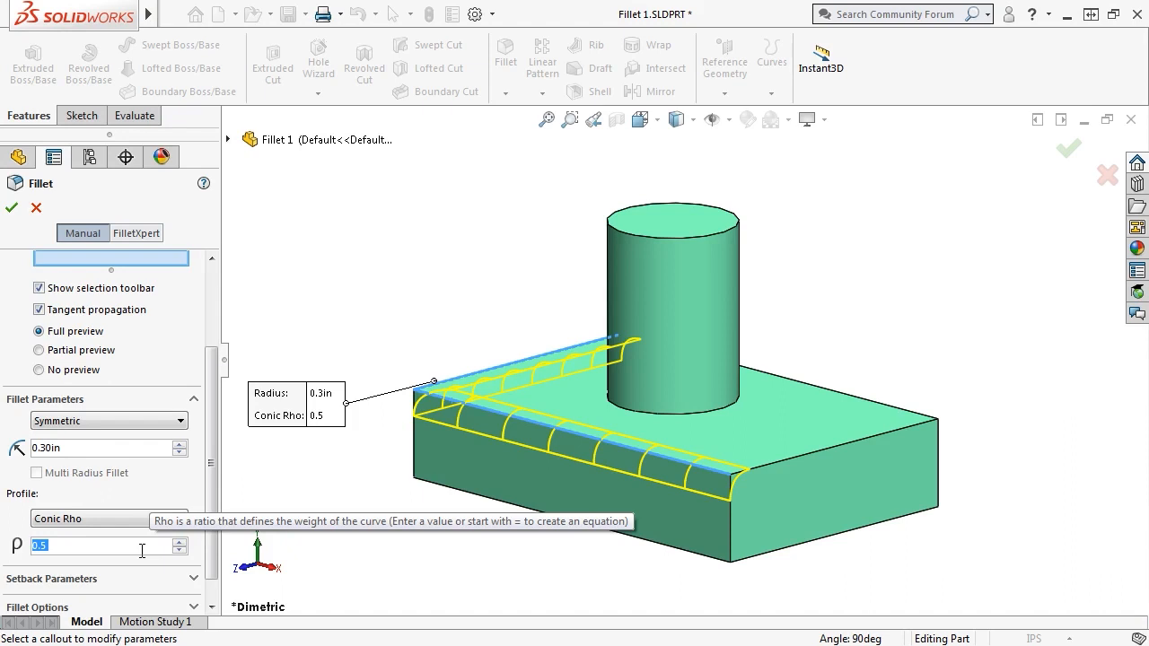
{"action": "left_click", "coordinate": [135, 519]}
{"action": "left_click", "coordinate": [139, 559]}
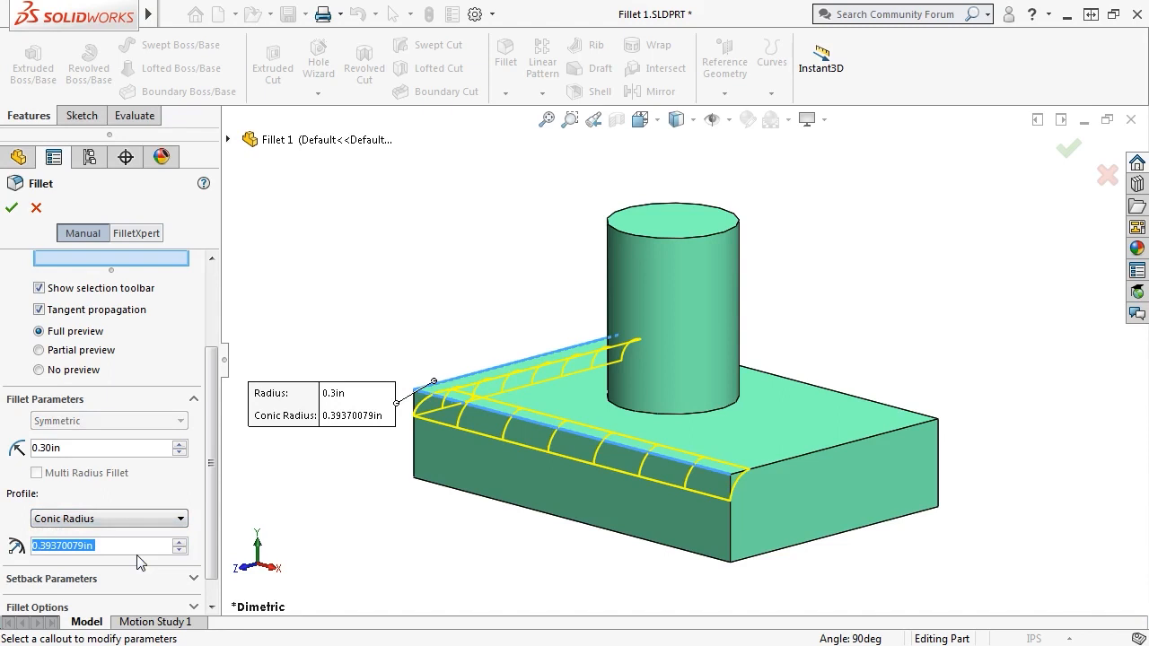
{"action": "left_click", "coordinate": [135, 519]}
{"action": "left_click", "coordinate": [135, 575]}
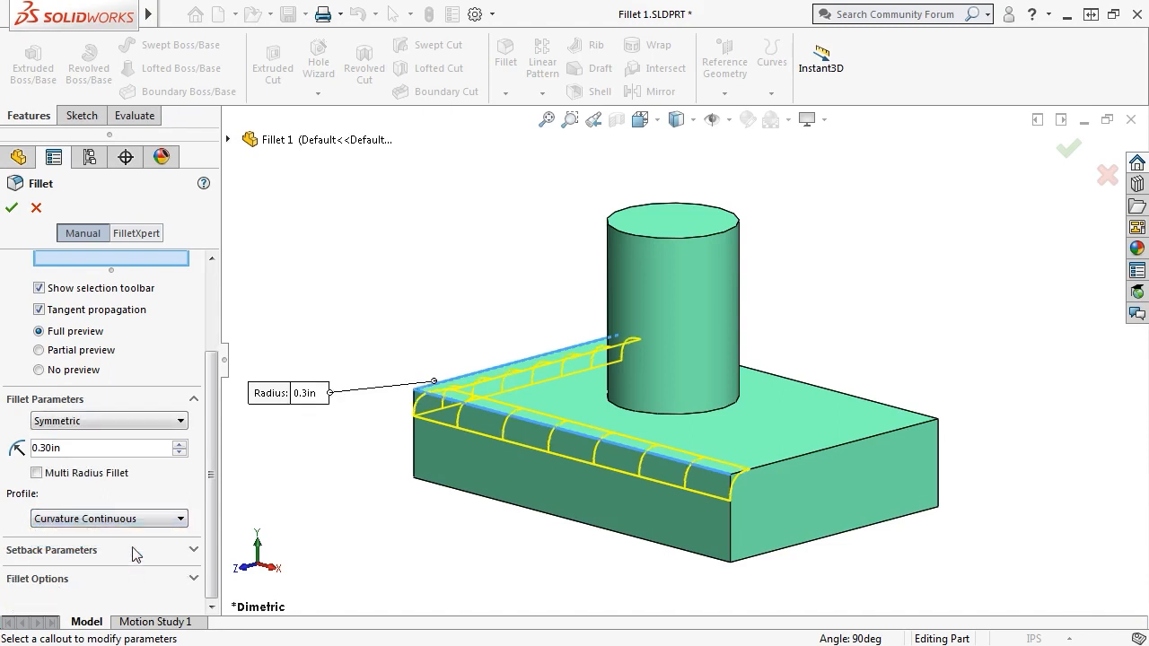
{"action": "left_click", "coordinate": [135, 519]}
{"action": "left_click", "coordinate": [133, 534]}
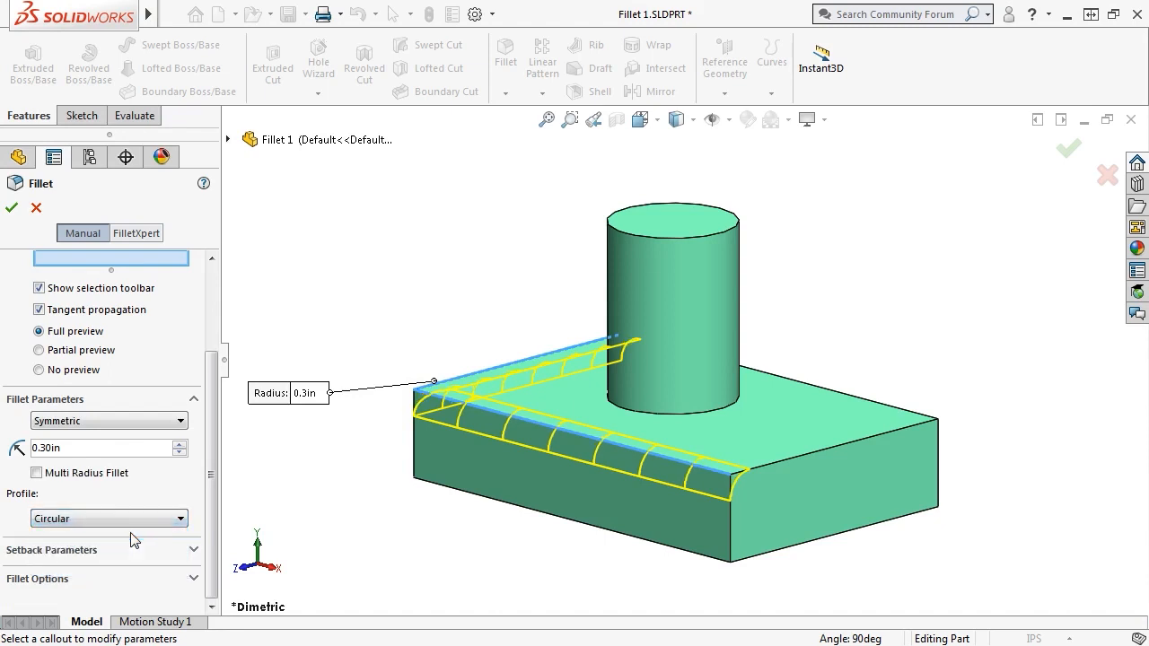
- Create the fillet on the block's two top edges and show the part in isometric view
{"action": "left_click", "coordinate": [13, 210]}
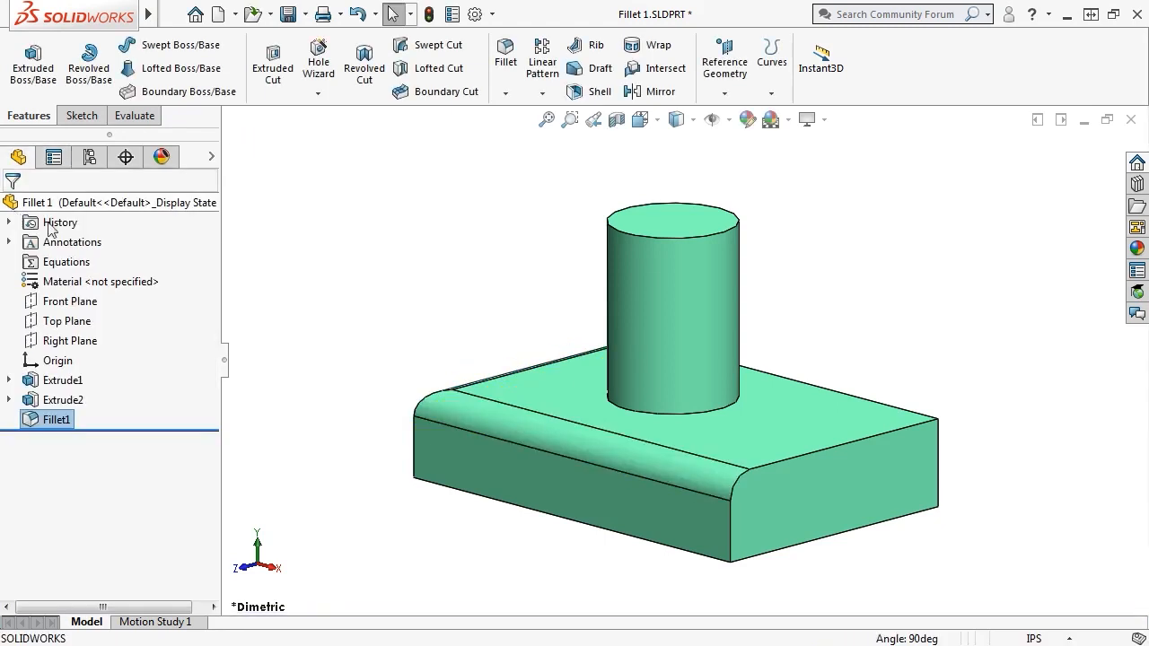
{"action": "middle_click_drag", "start_coordinate": [367, 329], "coordinate": [385, 361]}
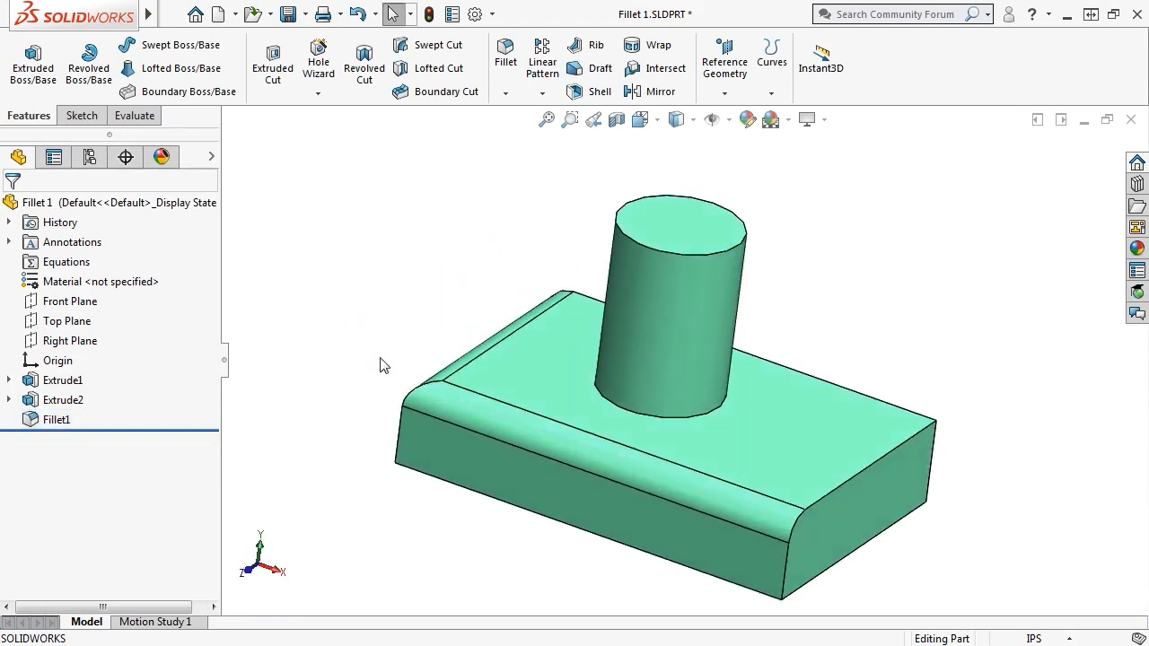
{"action": "key", "text": "ctrl+7"}
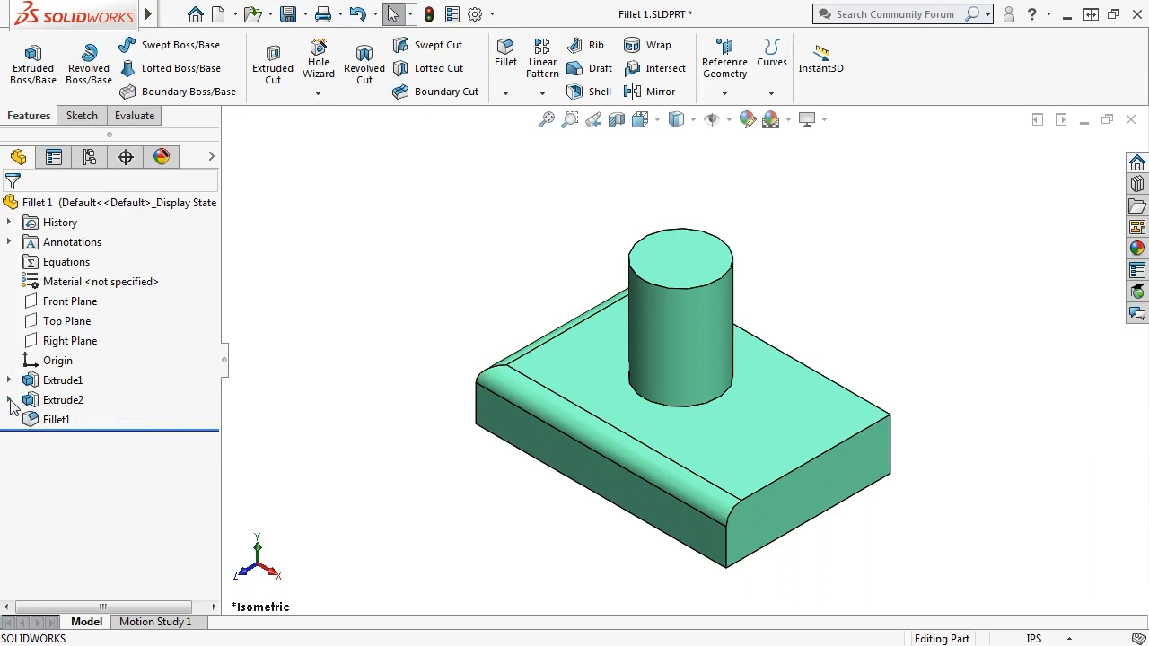
- Look into Extrude2's contents in the feature tree and open the existing fillet for editing
{"action": "left_click", "coordinate": [9, 400]}
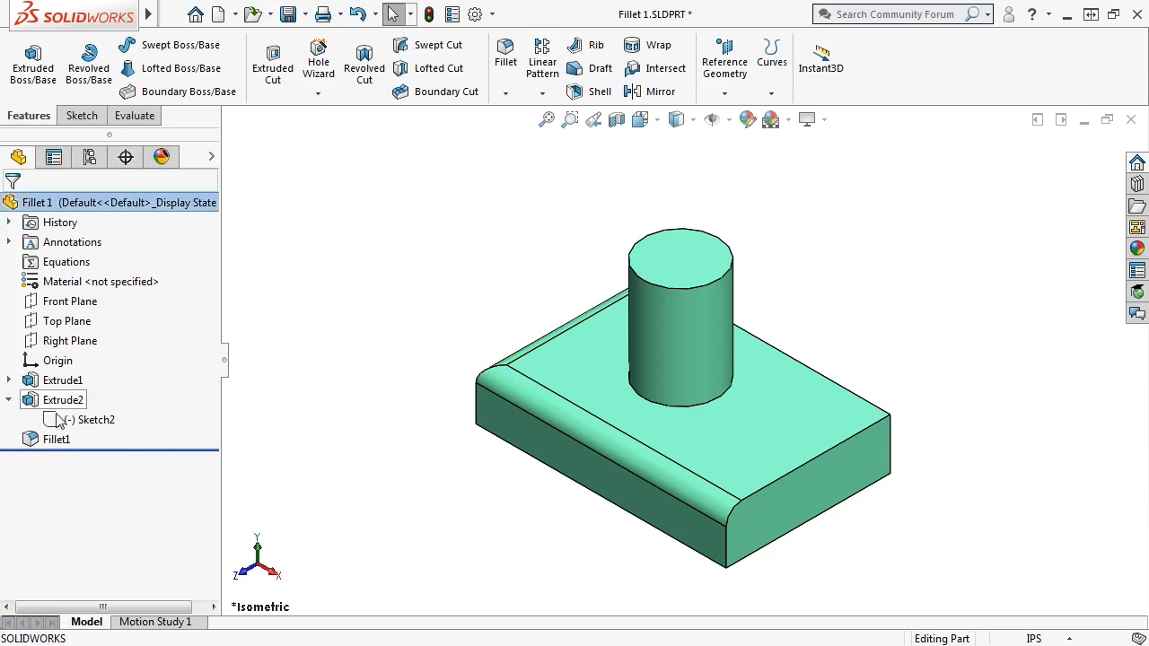
{"action": "left_click", "coordinate": [9, 399]}
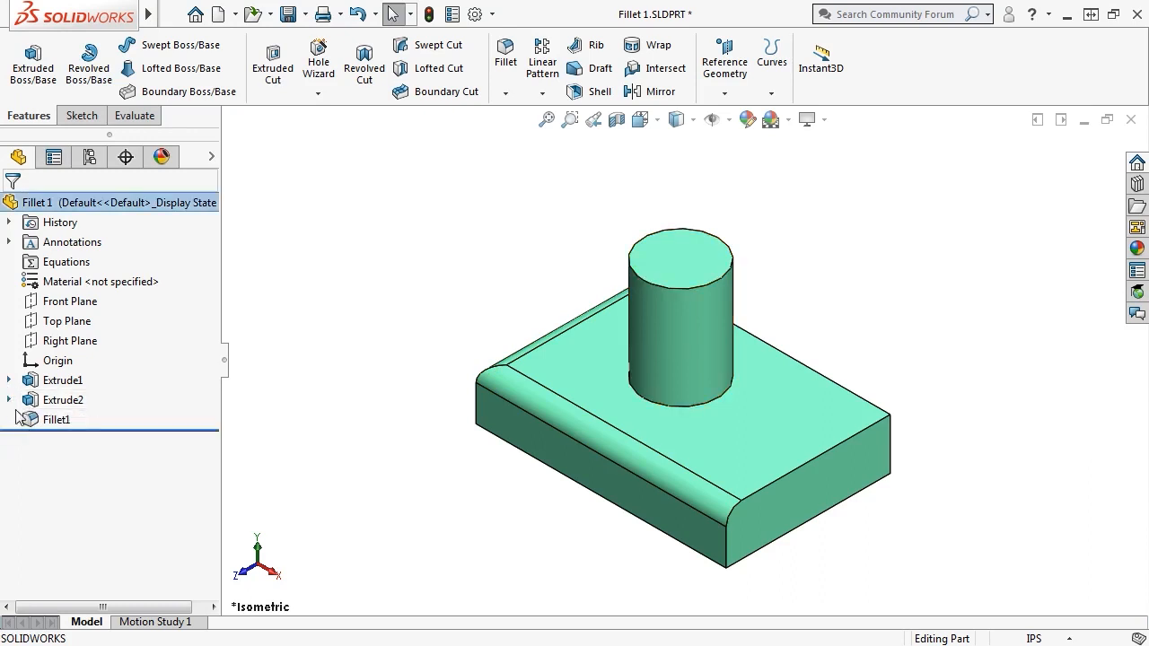
{"action": "left_click", "coordinate": [55, 423]}
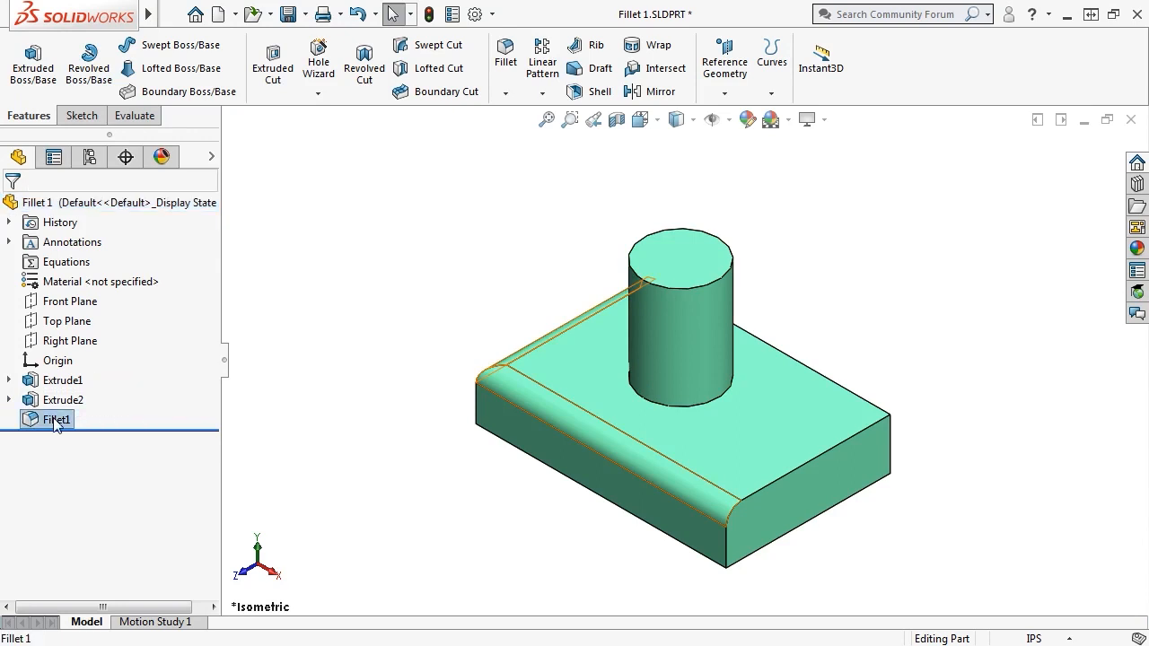
{"action": "left_click", "coordinate": [70, 364]}
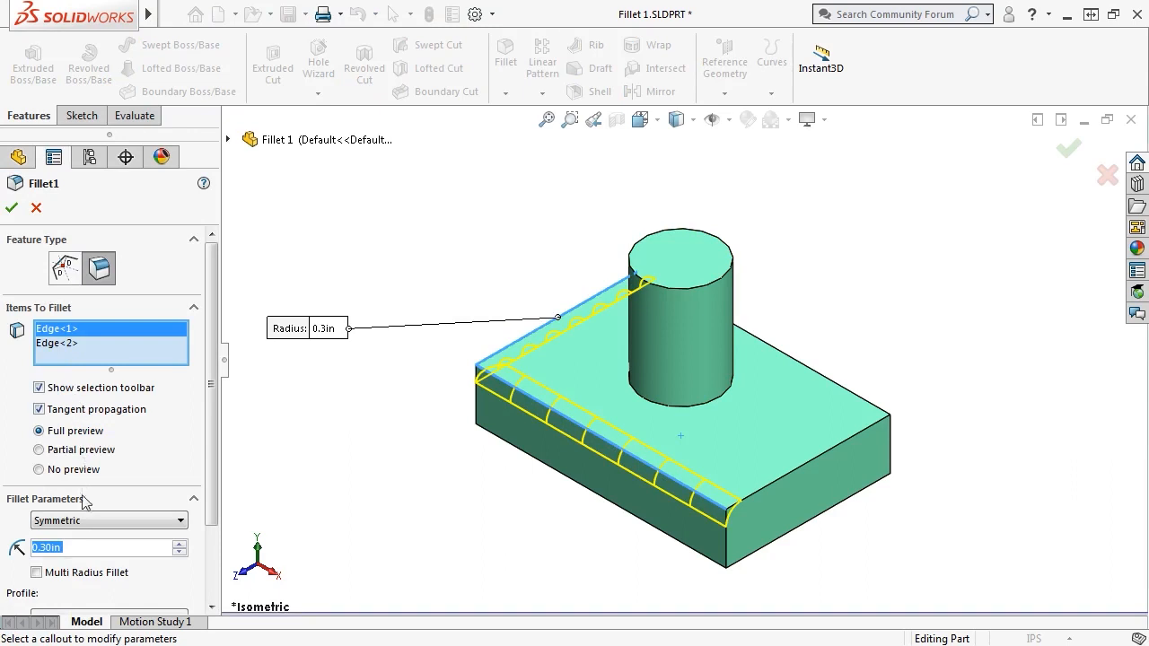
- Enable Multi Radius Fillet and set the radius of the block's short top edge to 0.5 in
{"action": "left_click", "coordinate": [37, 573]}
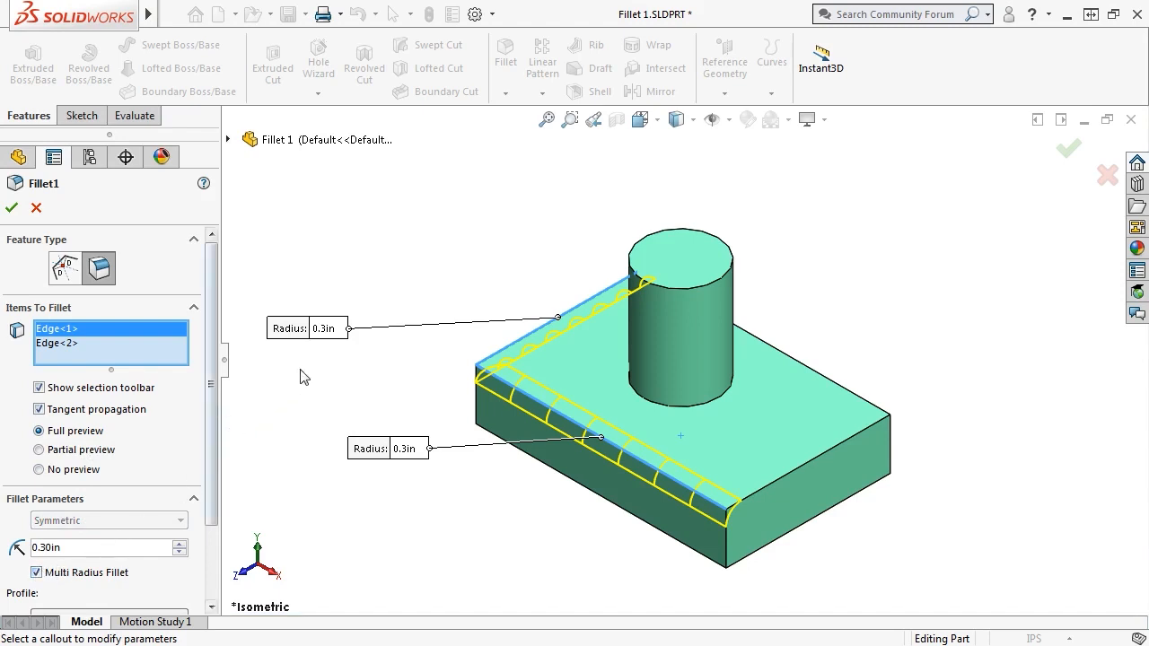
{"action": "left_click", "coordinate": [325, 329]}
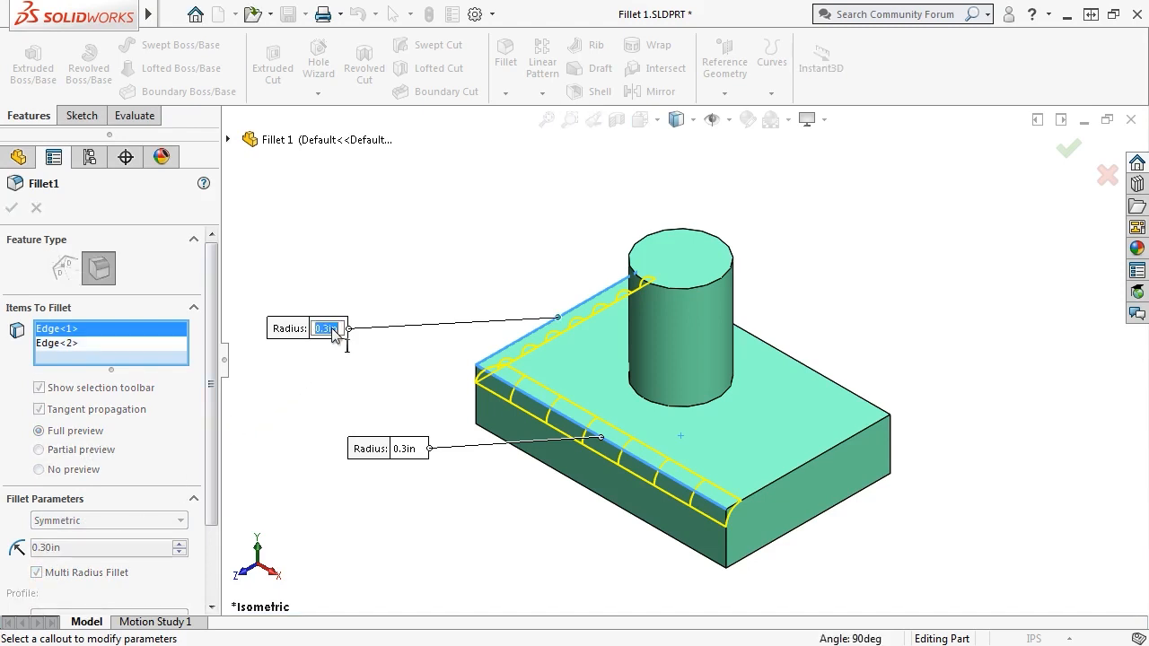
{"action": "type", "text": ".5"}
{"action": "key", "text": "Return"}
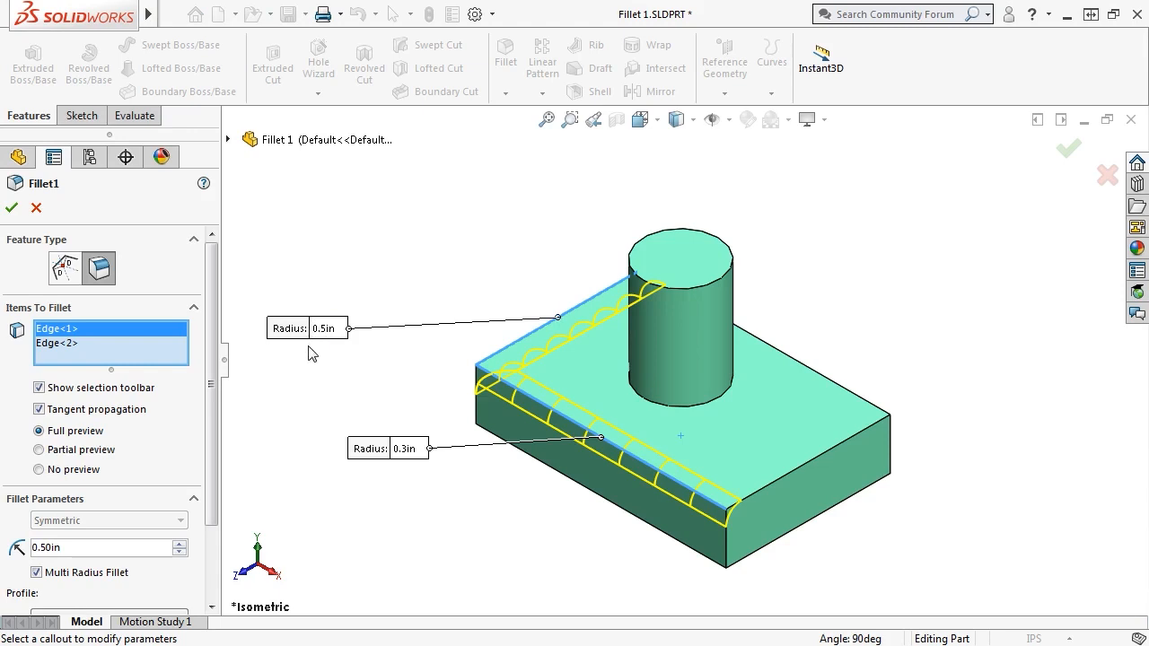
- Reset the fillet to a single radius of 0.25 in and remove both selected edges from it
{"action": "left_click", "coordinate": [36, 572]}
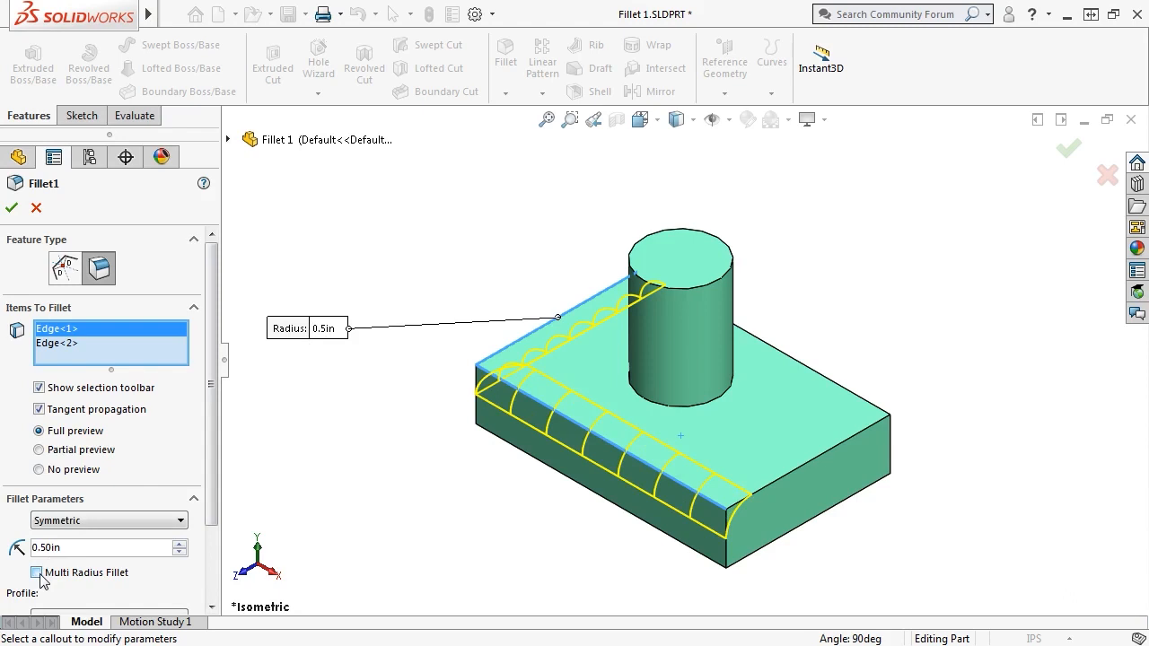
{"action": "left_click", "coordinate": [83, 345]}
{"action": "right_click", "coordinate": [83, 346]}
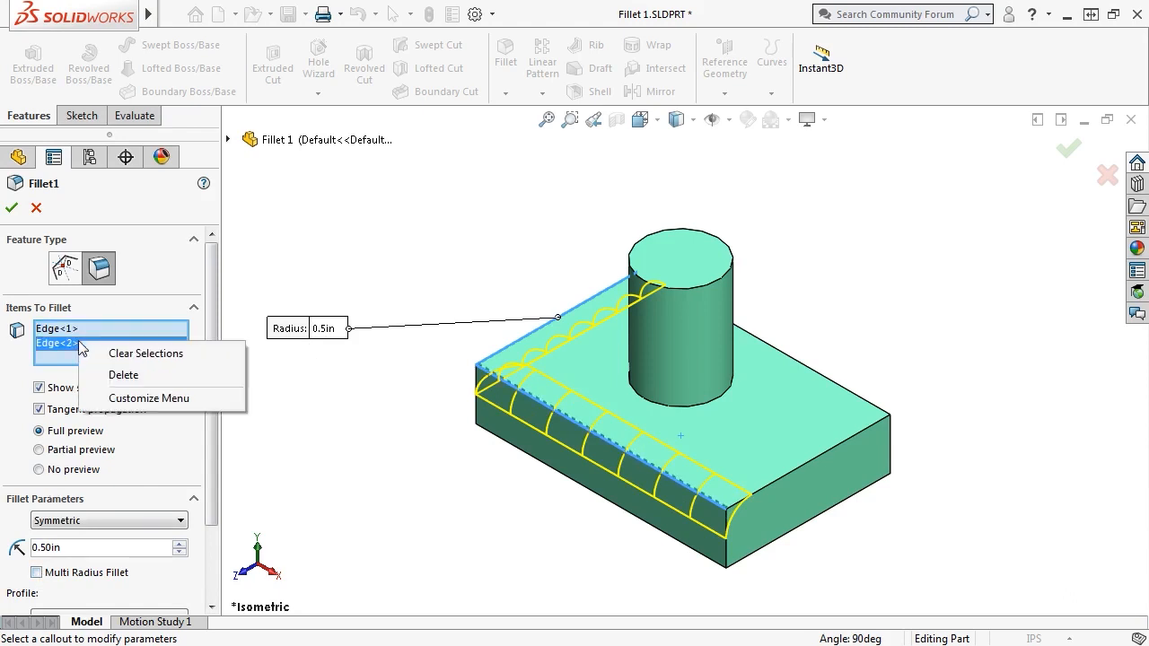
{"action": "left_click", "coordinate": [136, 377]}
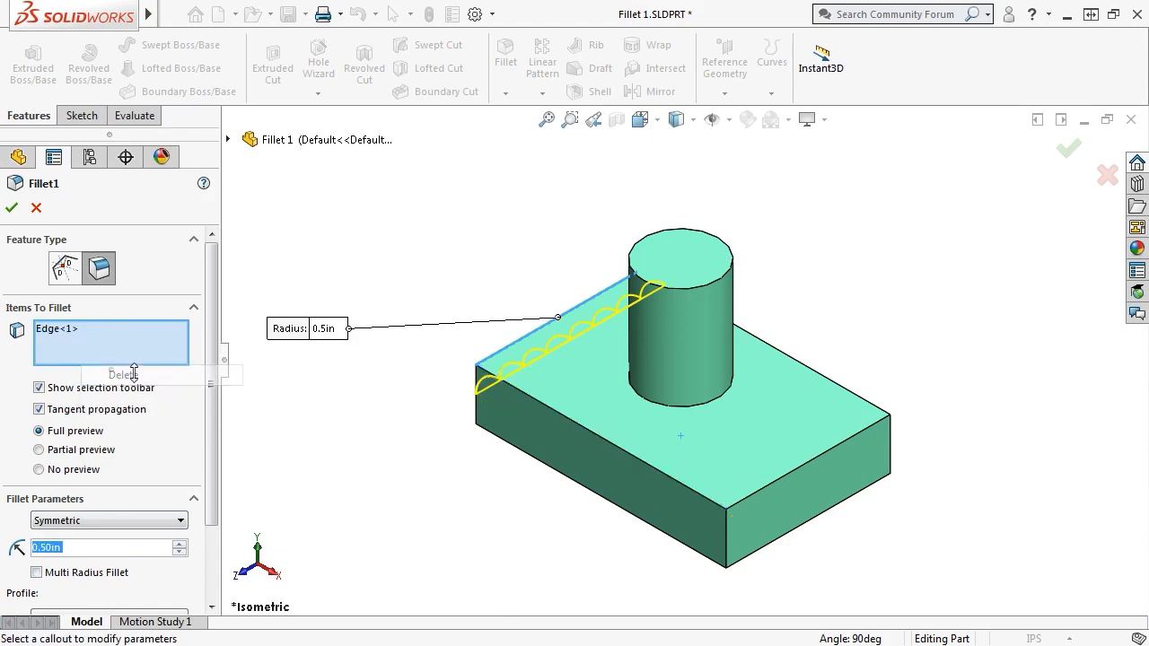
{"action": "right_click", "coordinate": [83, 338]}
{"action": "left_click", "coordinate": [125, 349]}
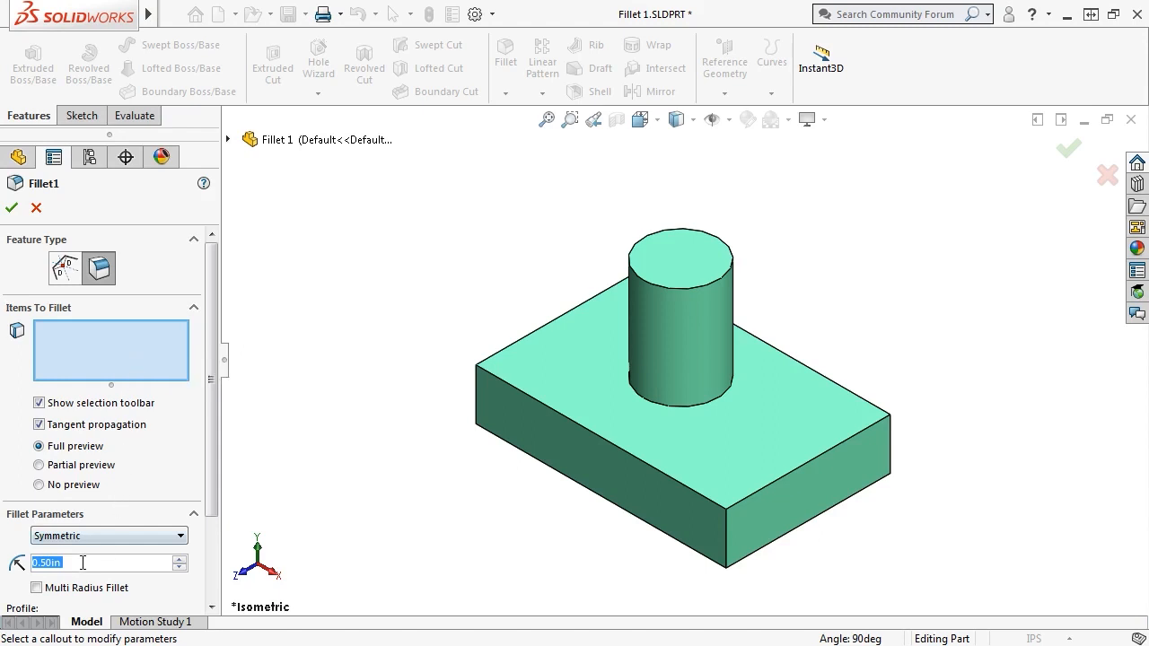
{"action": "type", "text": "25"}
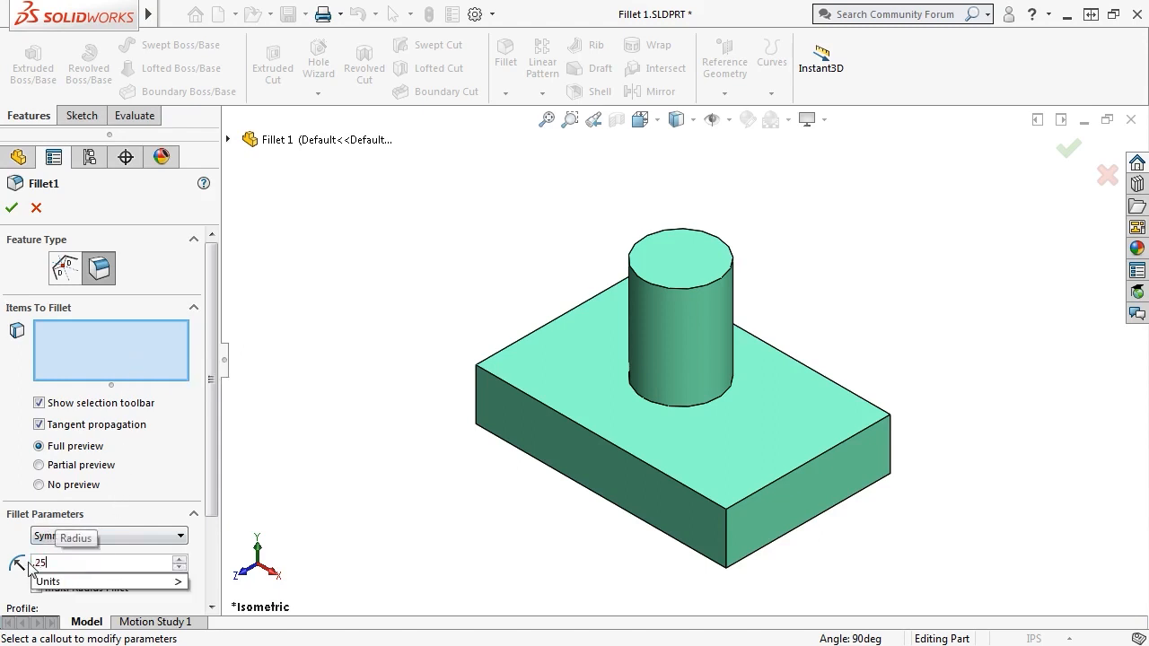
{"action": "key", "text": "Return"}
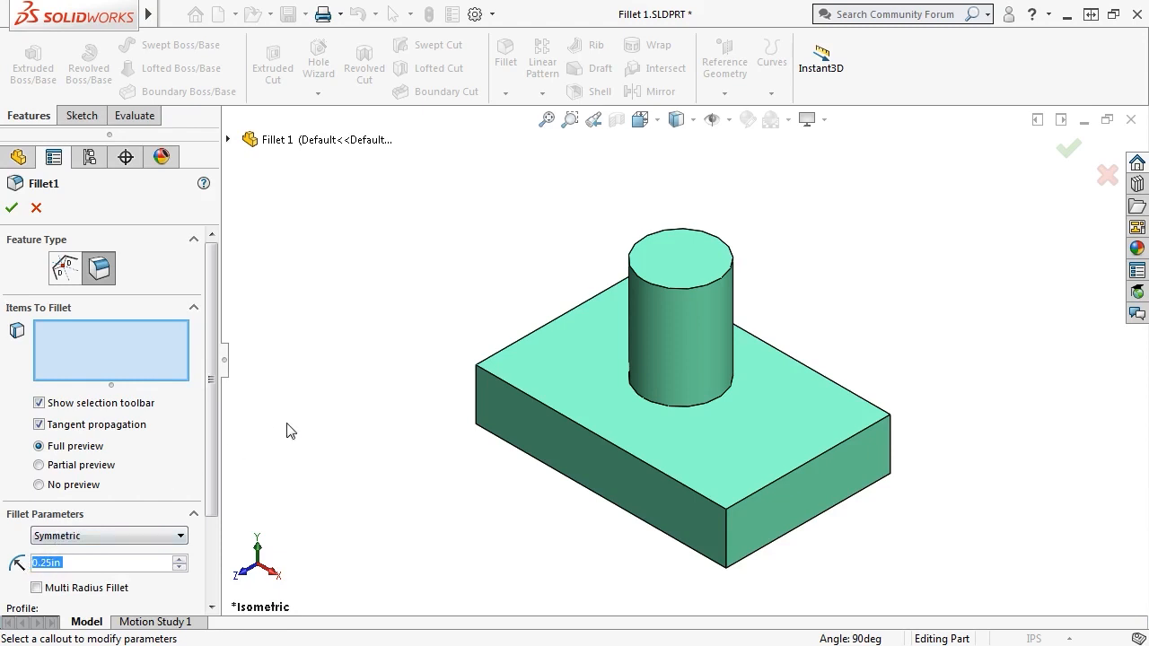
- Try filleting the block's whole top face and the edge loop around it, and clear the selection
{"action": "left_click", "coordinate": [565, 380]}
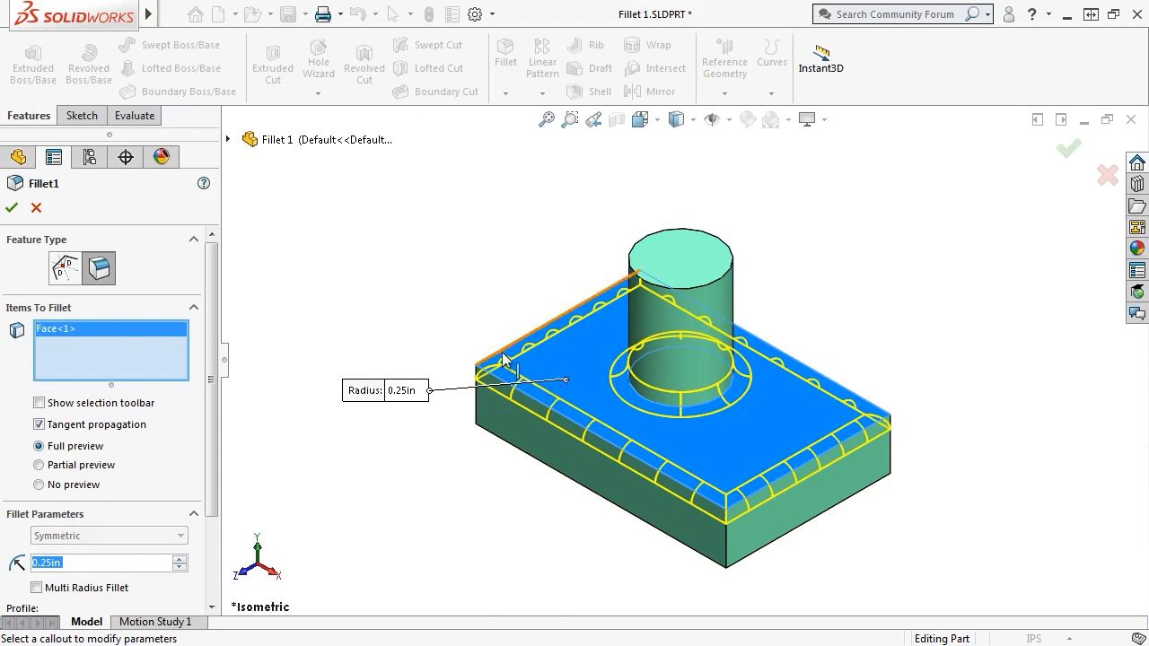
{"action": "right_click", "coordinate": [532, 404]}
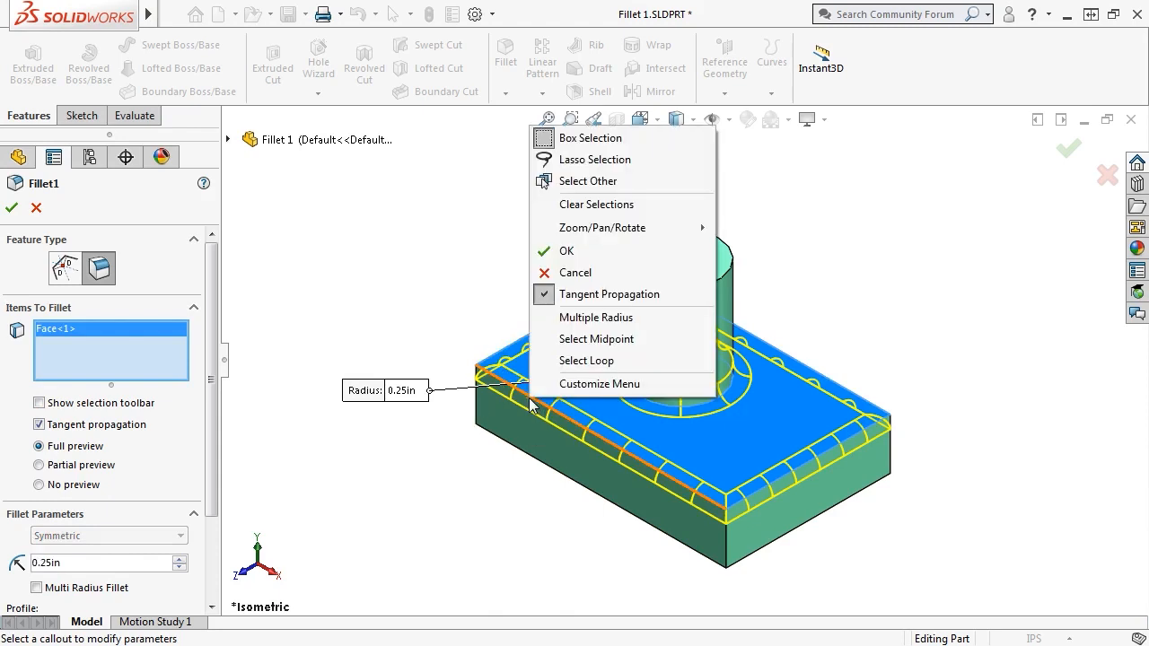
{"action": "left_click", "coordinate": [586, 361]}
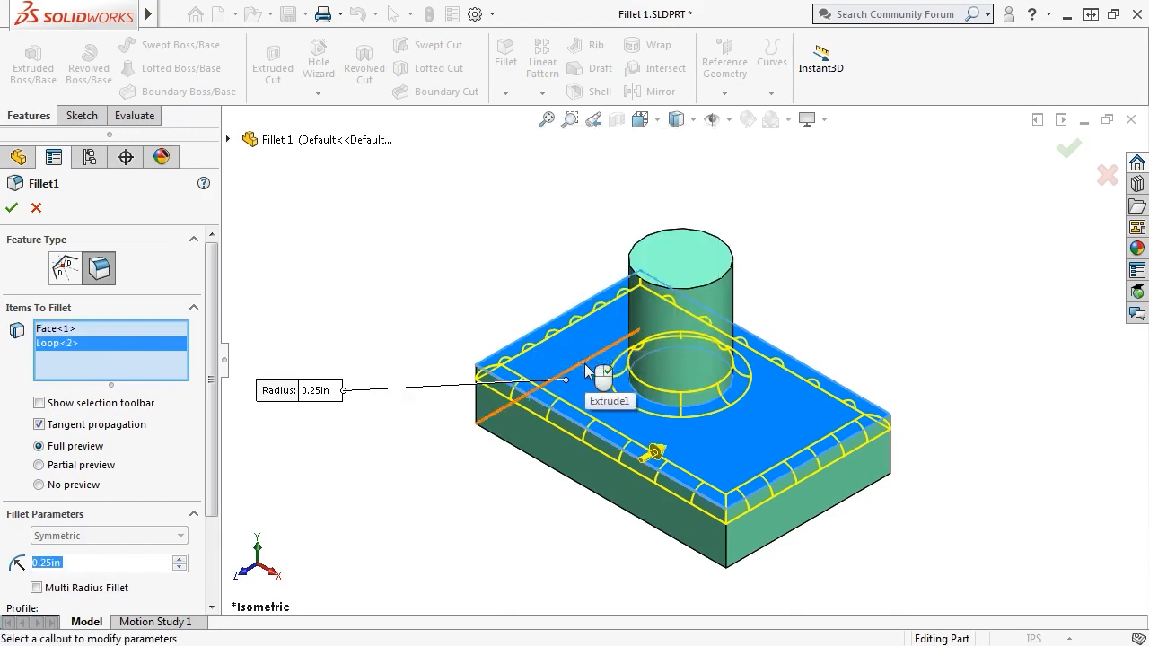
{"action": "left_click", "coordinate": [653, 458]}
{"action": "left_click", "coordinate": [655, 455]}
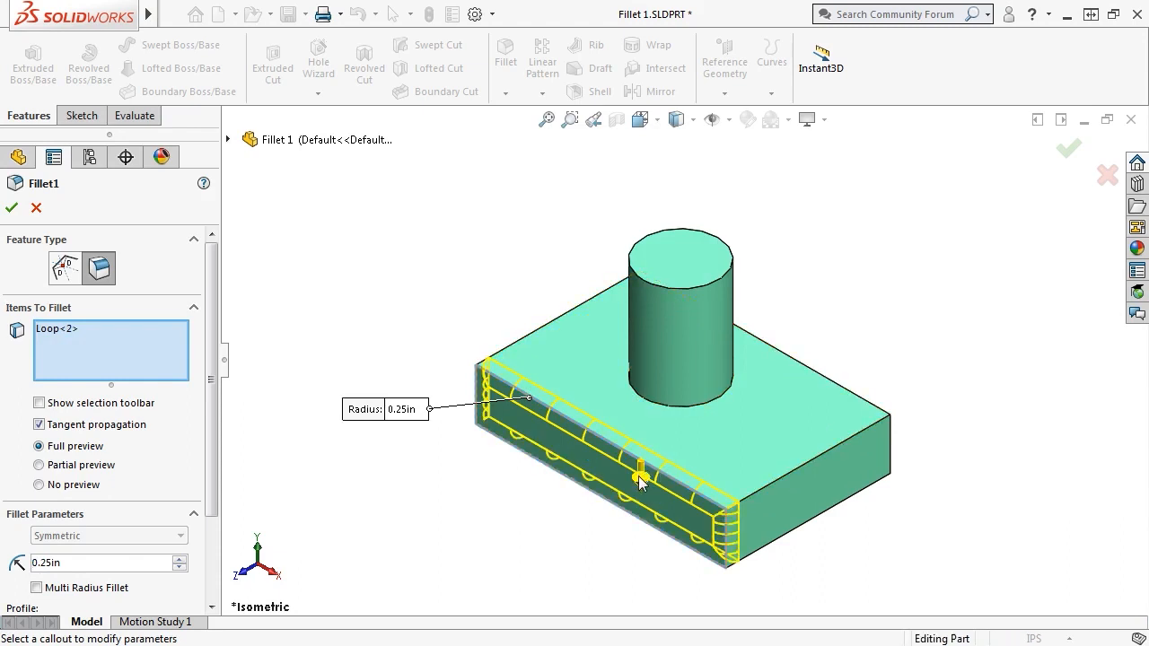
{"action": "left_click", "coordinate": [640, 482]}
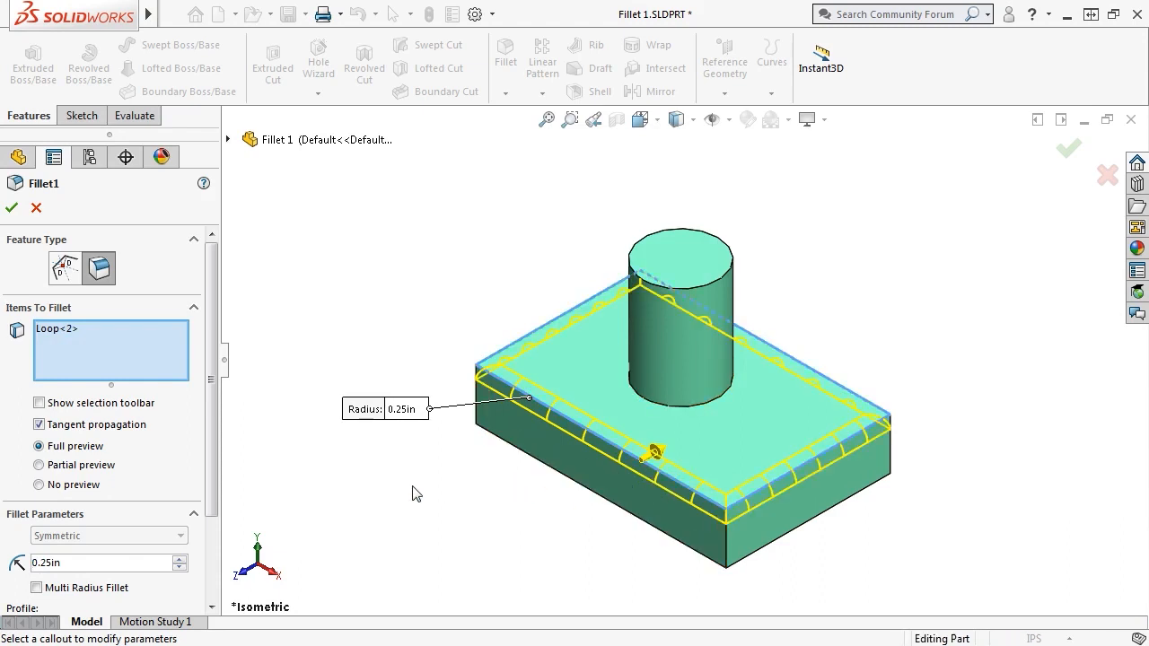
{"action": "right_click", "coordinate": [180, 355]}
{"action": "left_click", "coordinate": [235, 367]}
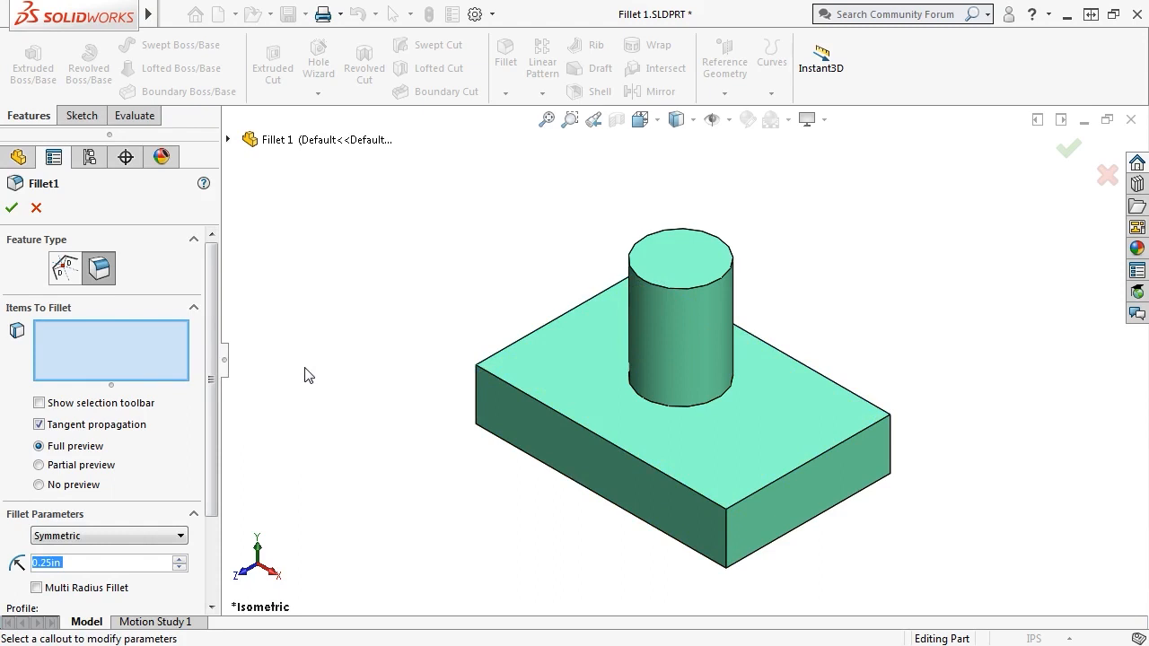
- Fillet the block's four vertical corner edges at 0.25 in, using Hidden Lines Visible while picking, and restore the Shaded With Edges display
{"action": "left_click", "coordinate": [473, 402]}
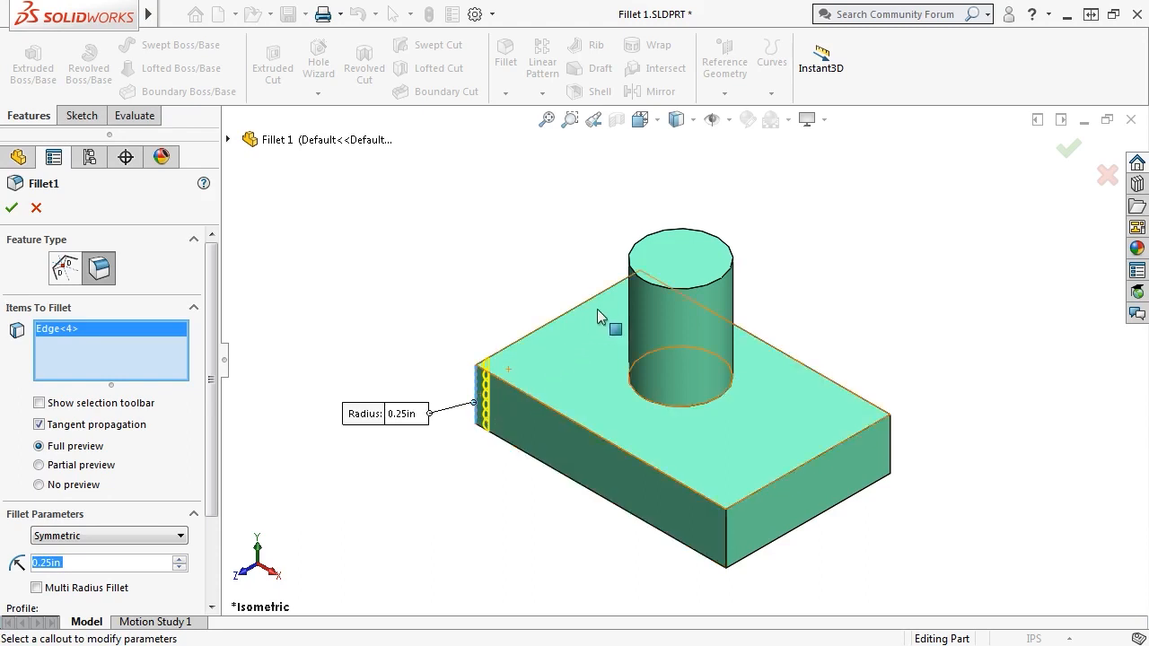
{"action": "left_click", "coordinate": [637, 287]}
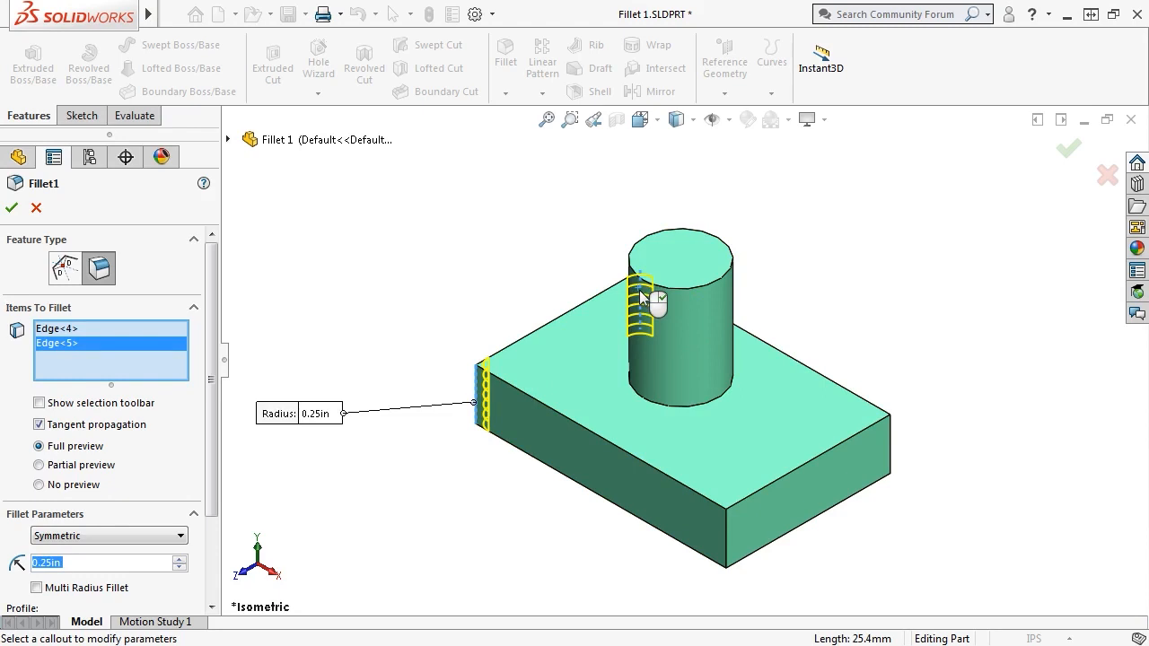
{"action": "left_click", "coordinate": [693, 120]}
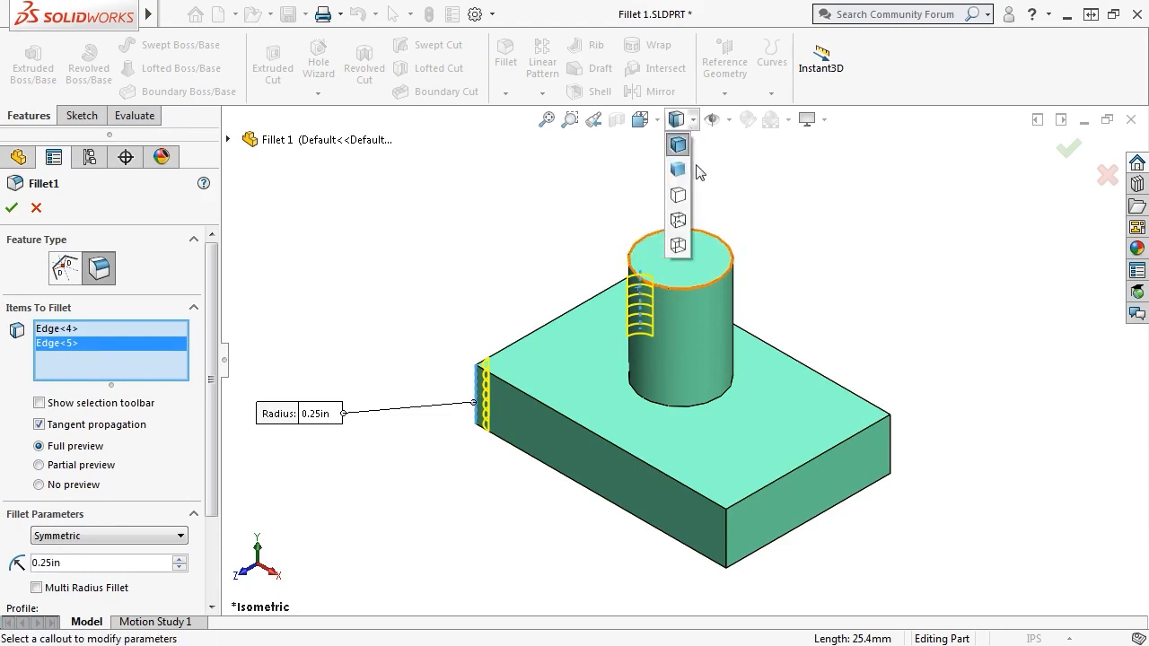
{"action": "left_click", "coordinate": [679, 223]}
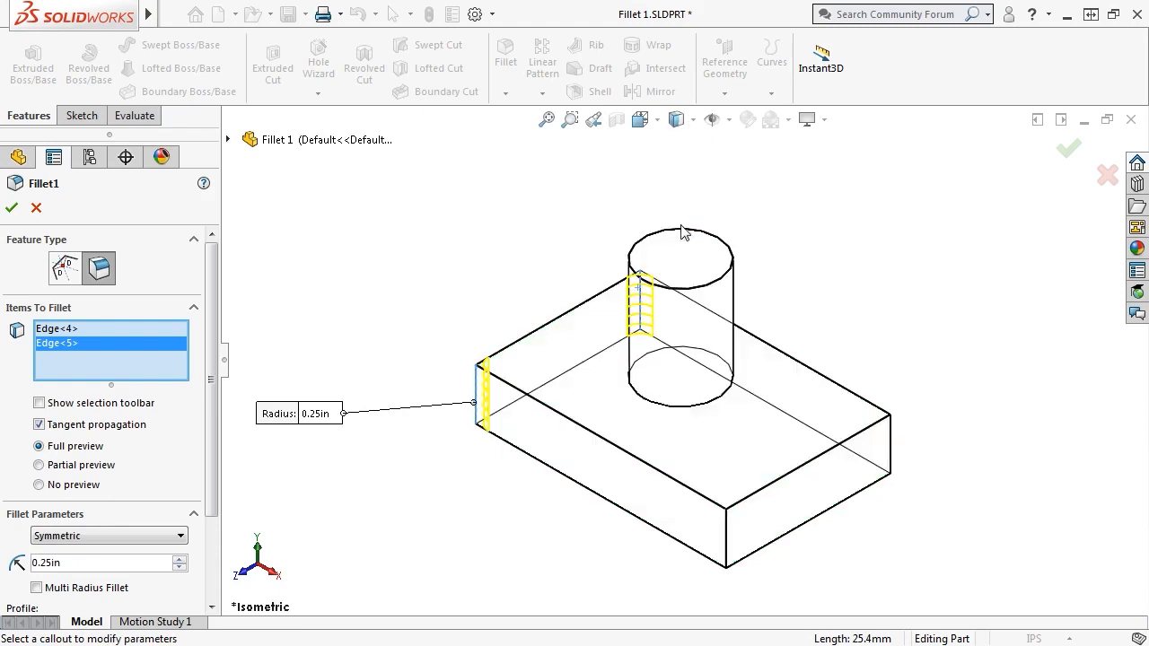
{"action": "left_click", "coordinate": [892, 460]}
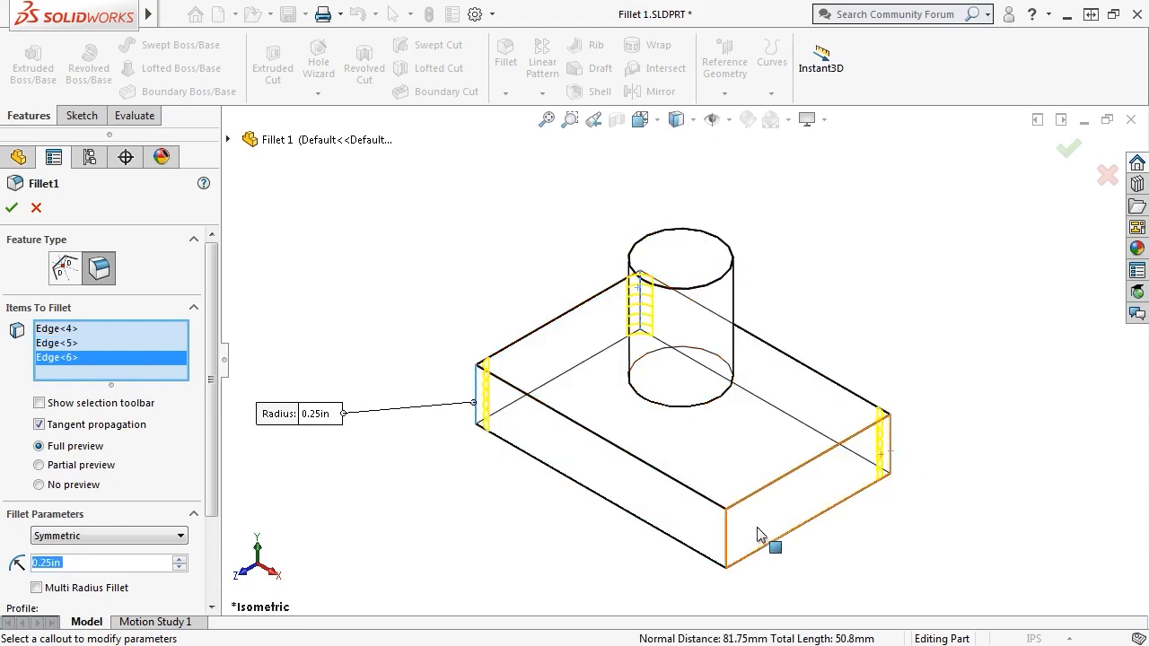
{"action": "left_click", "coordinate": [727, 539]}
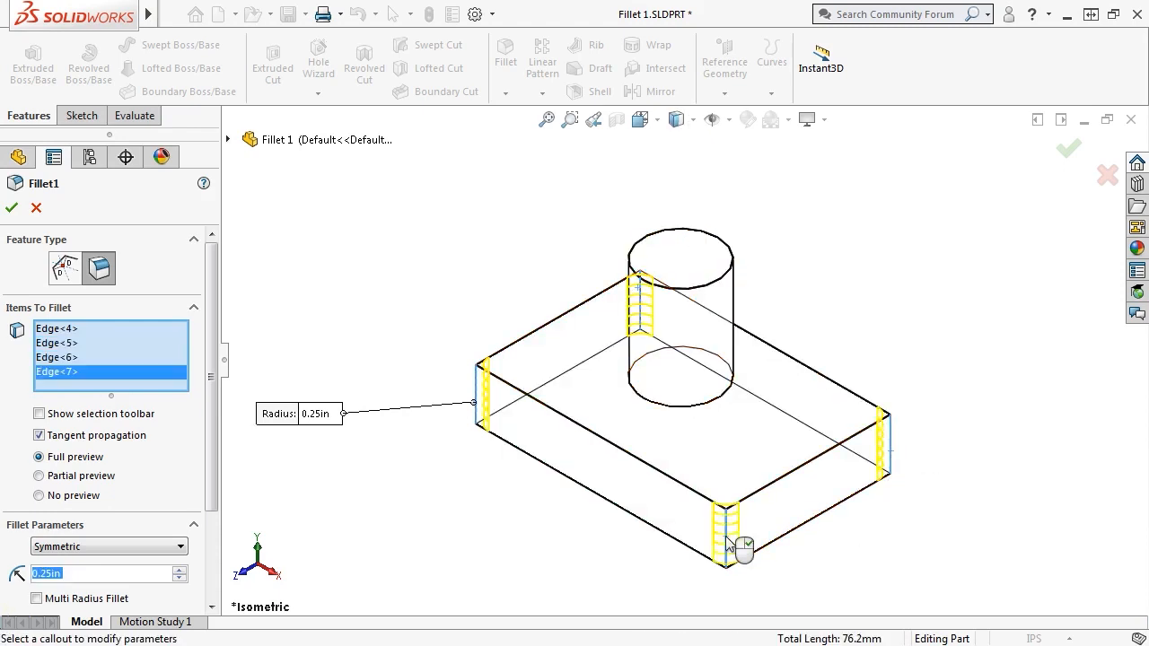
{"action": "left_click", "coordinate": [12, 207]}
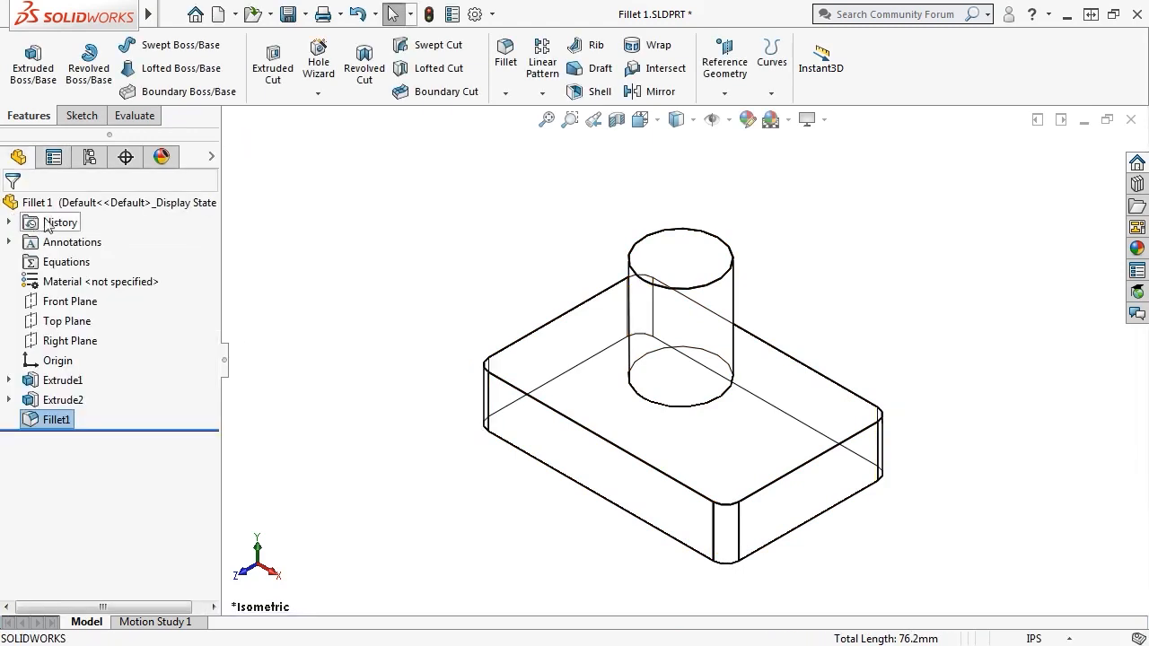
{"action": "left_click", "coordinate": [678, 119]}
{"action": "left_click", "coordinate": [680, 145]}
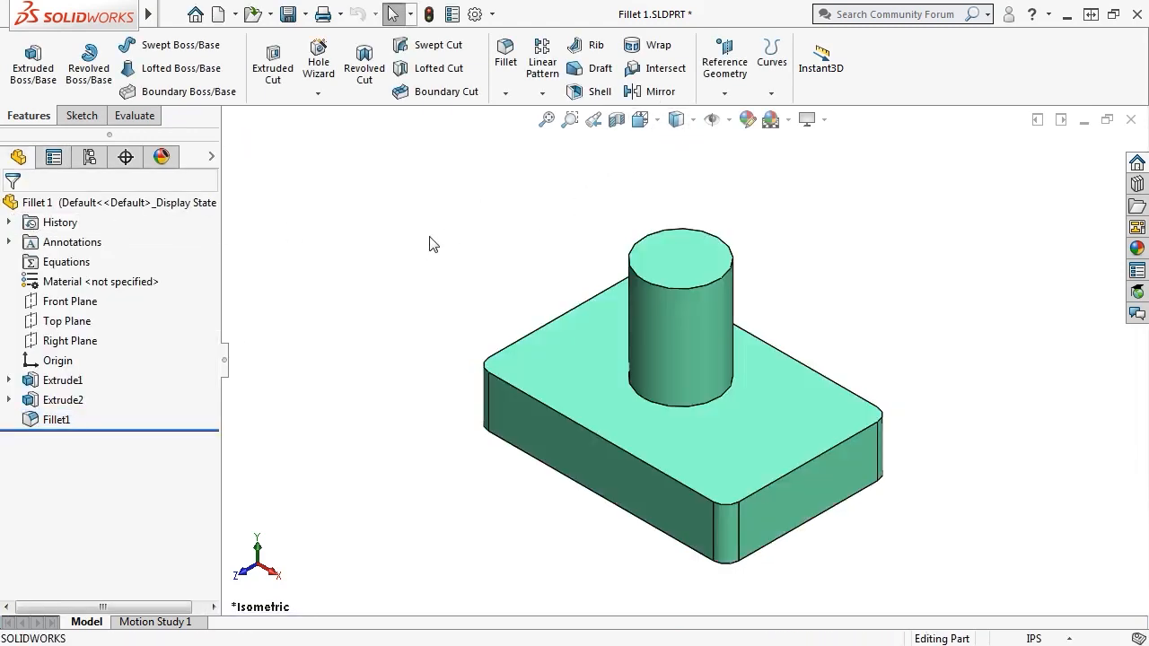
- Add a 0.25 in fillet around the block's top outer edges from one long edge, using tangent propagation
{"action": "left_click", "coordinate": [506, 55]}
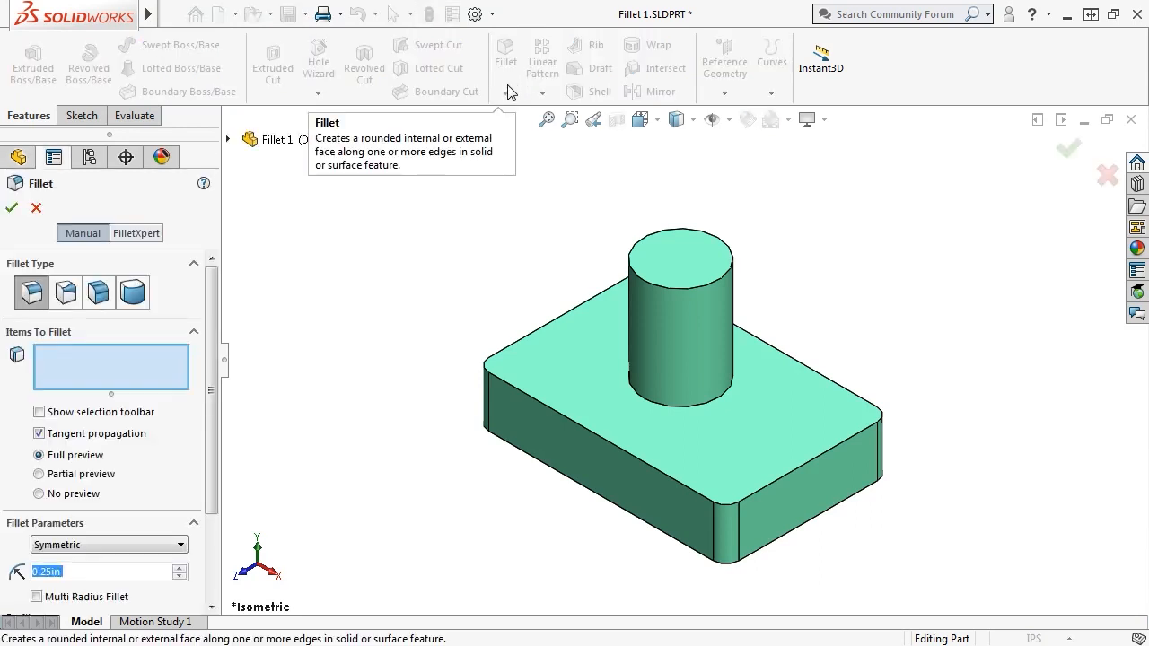
{"action": "left_click", "coordinate": [531, 401]}
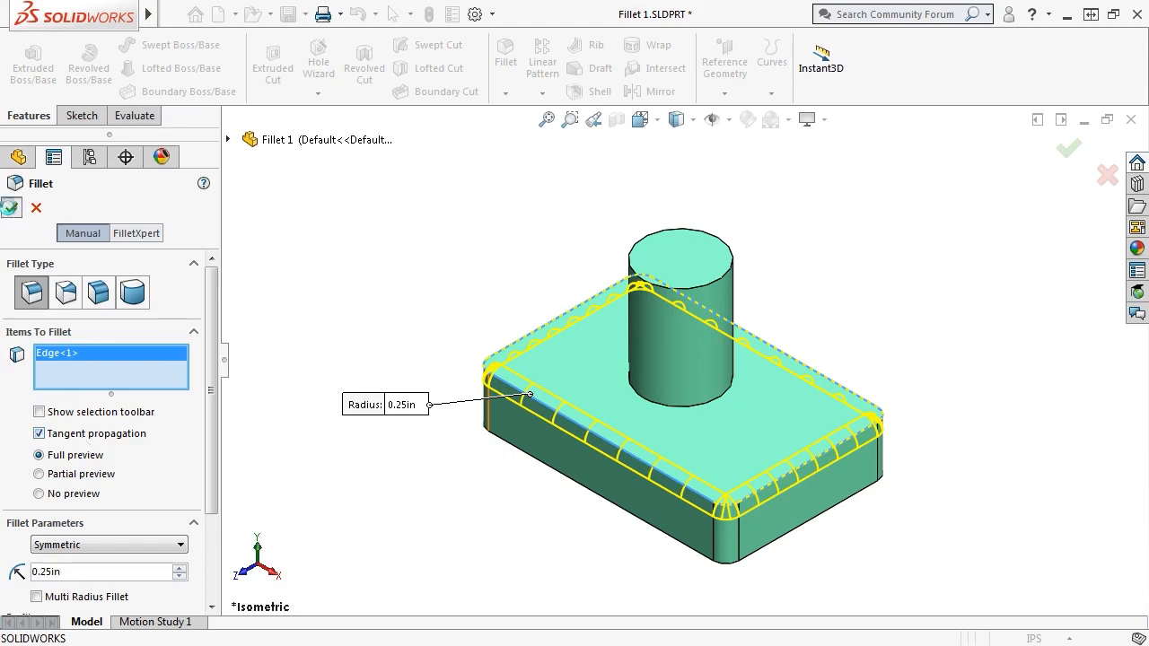
{"action": "left_click", "coordinate": [12, 207]}
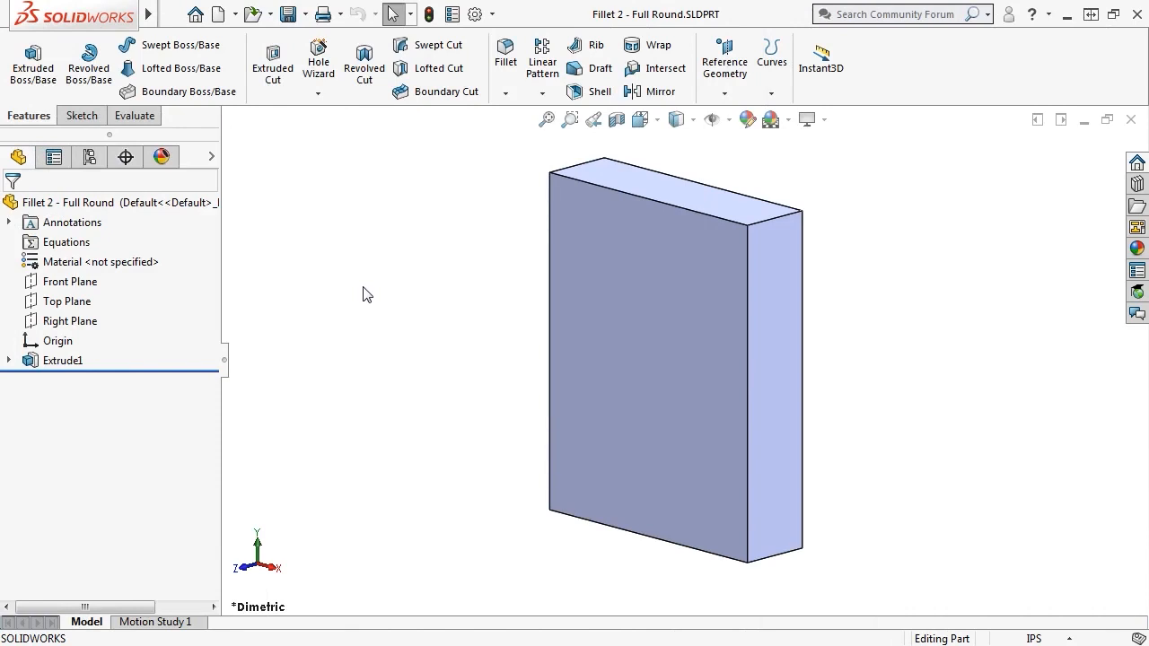
- Start a full round fillet on the tall block and assign its left narrow side face to Side Face Set 1
{"action": "left_click", "coordinate": [506, 56]}
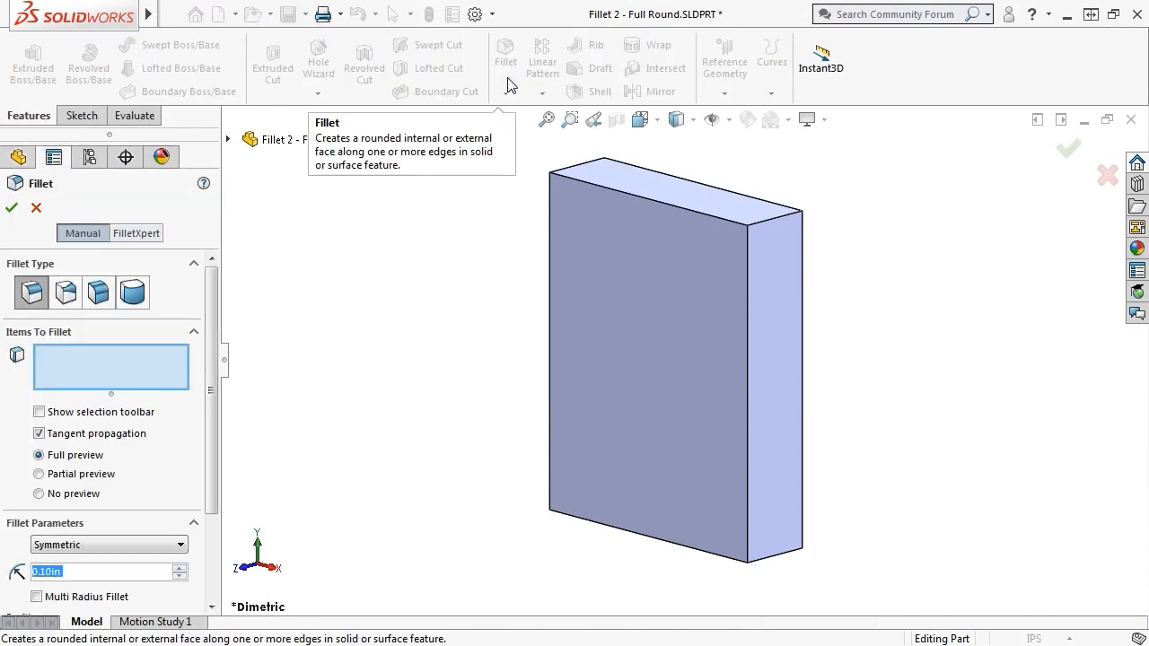
{"action": "left_click", "coordinate": [133, 292]}
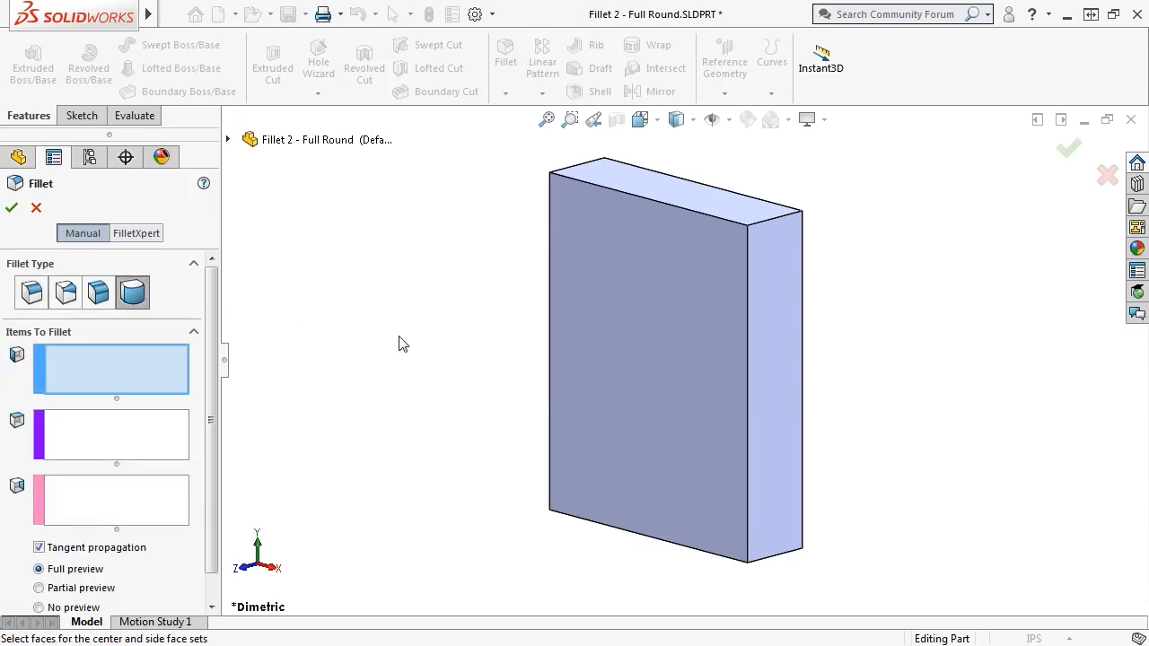
{"action": "middle_click_drag", "start_coordinate": [400, 341], "coordinate": [487, 349]}
{"action": "left_click", "coordinate": [554, 330]}
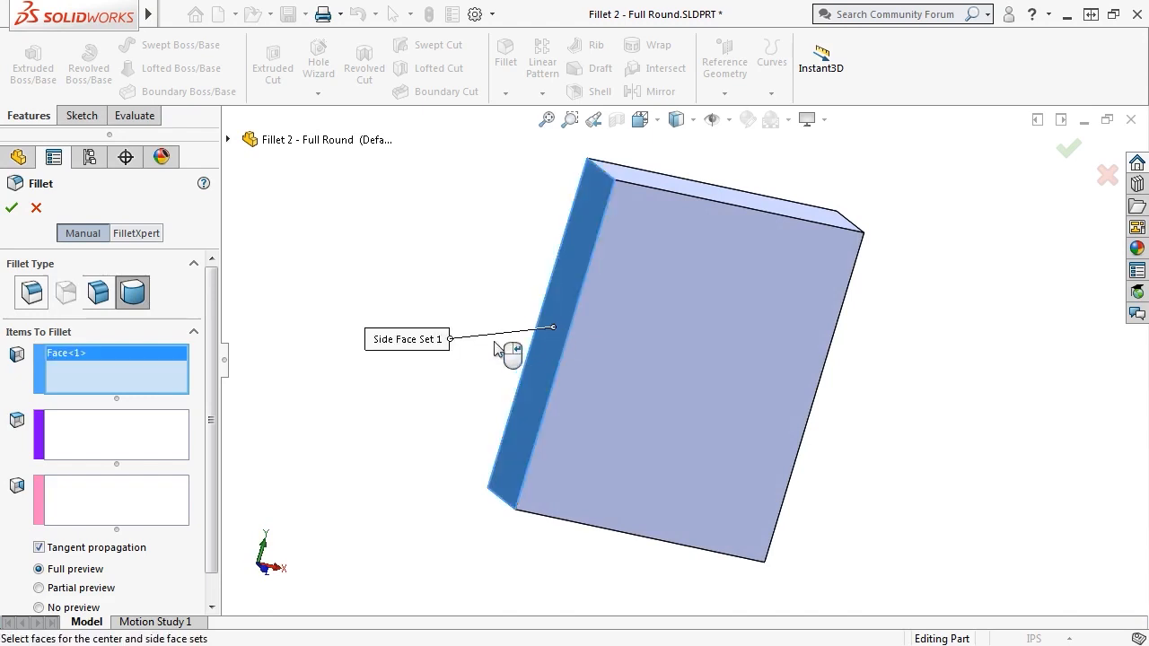
- Finish the full round fillet with the block's top face as Center Face Set and the opposite narrow side as Side Face Set 2
{"action": "left_click", "coordinate": [128, 436]}
{"action": "middle_click_drag", "start_coordinate": [422, 401], "coordinate": [324, 402]}
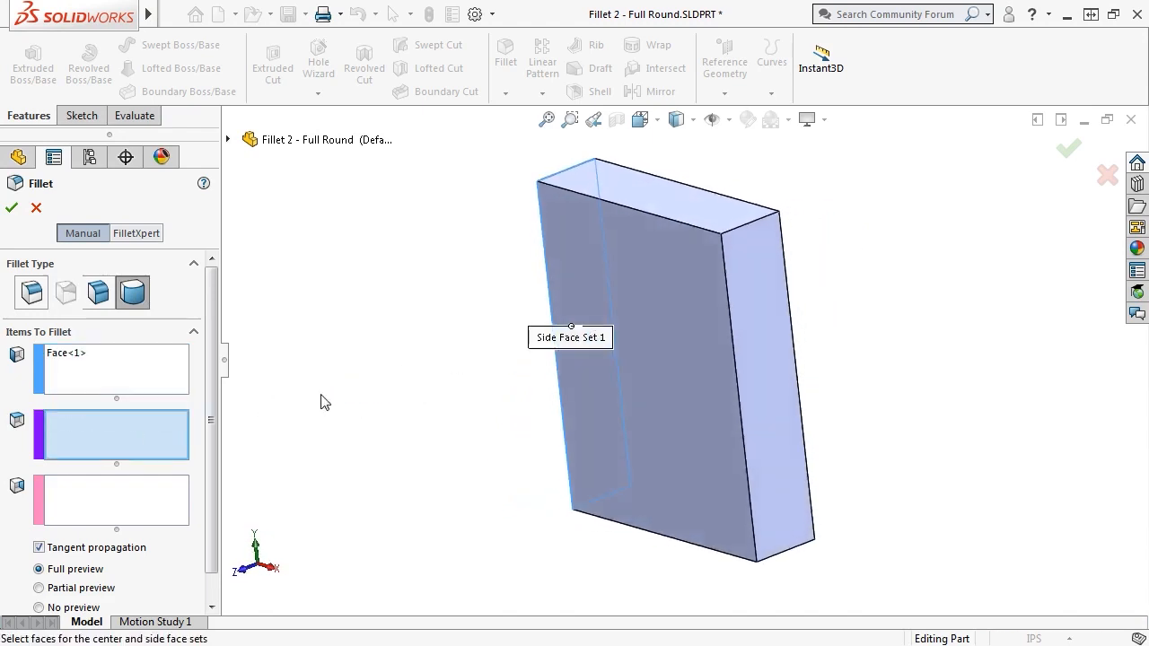
{"action": "left_click", "coordinate": [653, 191]}
{"action": "left_click", "coordinate": [134, 497]}
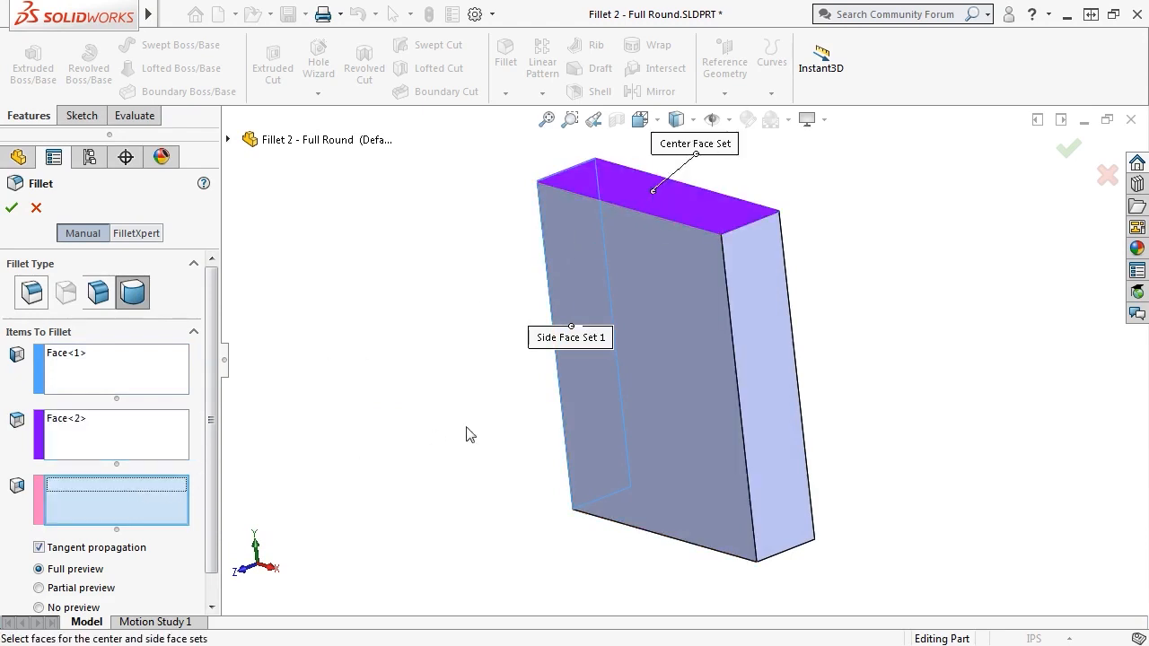
{"action": "left_click", "coordinate": [757, 354]}
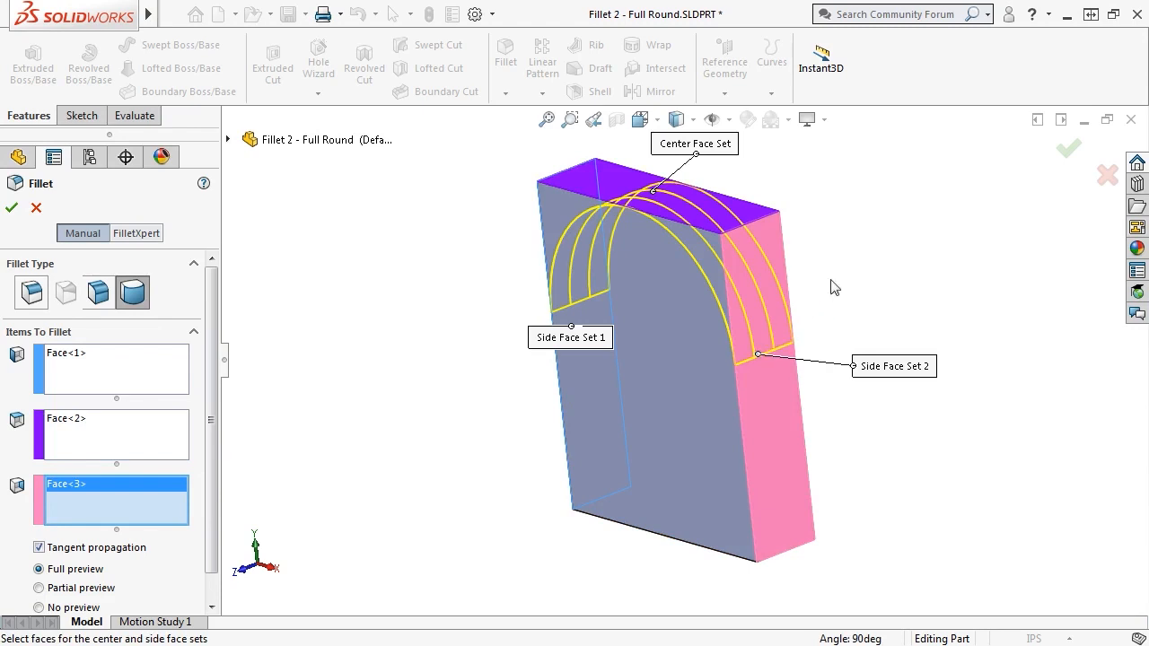
{"action": "left_click", "coordinate": [1069, 149]}
{"action": "key", "text": "ctrl+7"}
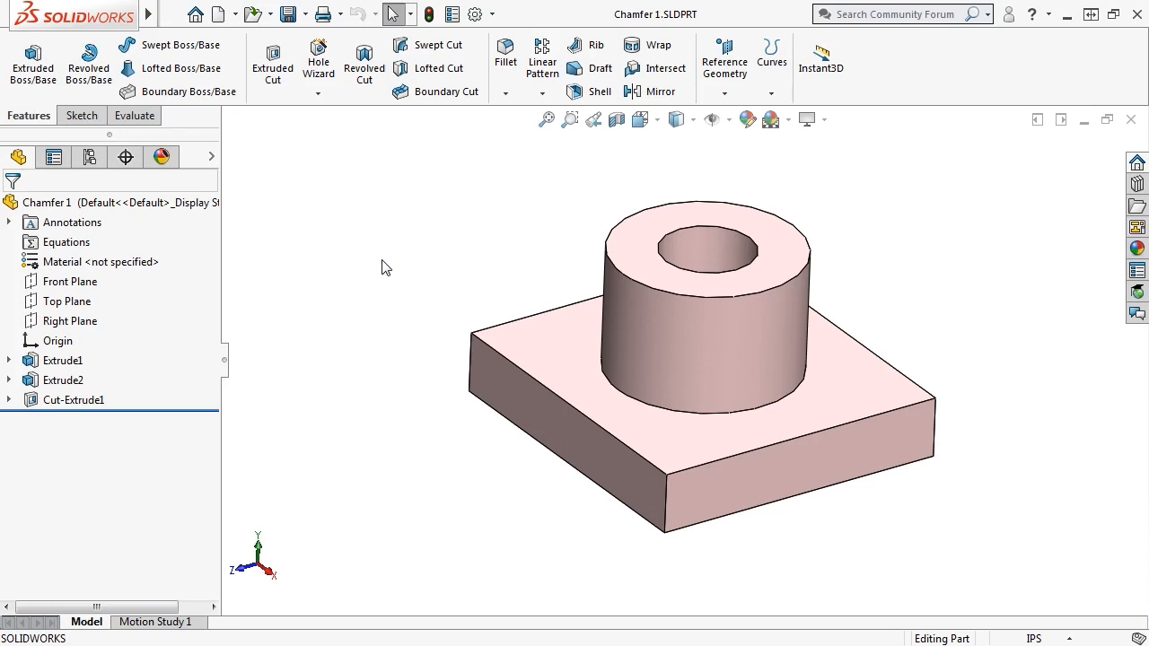
- Start an angle-distance chamfer on the square base's left top edge and set its distance to 0.2 in
{"action": "left_click", "coordinate": [503, 94]}
{"action": "mouse_move", "coordinate": [154, 20]}
{"action": "left_click", "coordinate": [275, 15]}
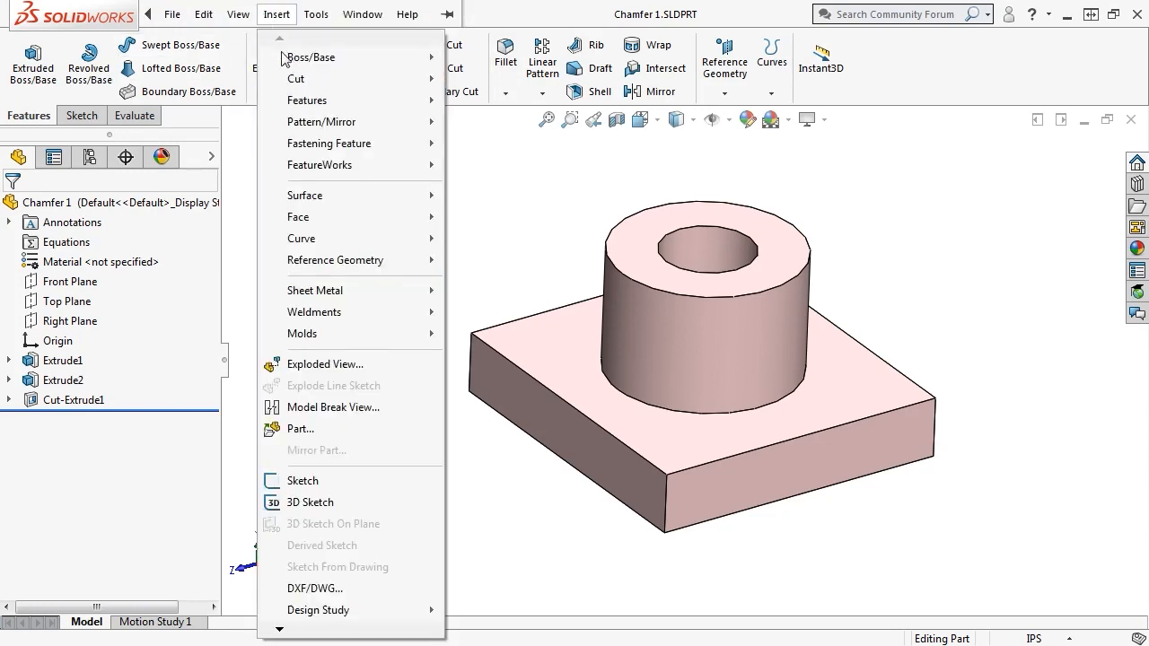
{"action": "mouse_move", "coordinate": [314, 100]}
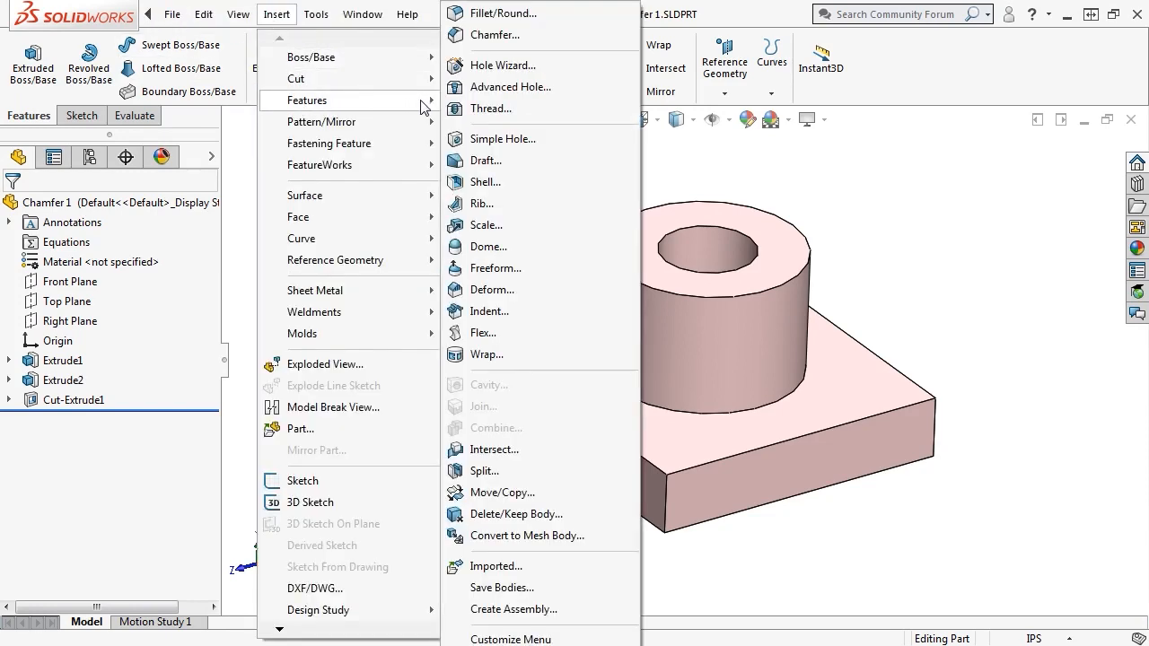
{"action": "left_click", "coordinate": [526, 39]}
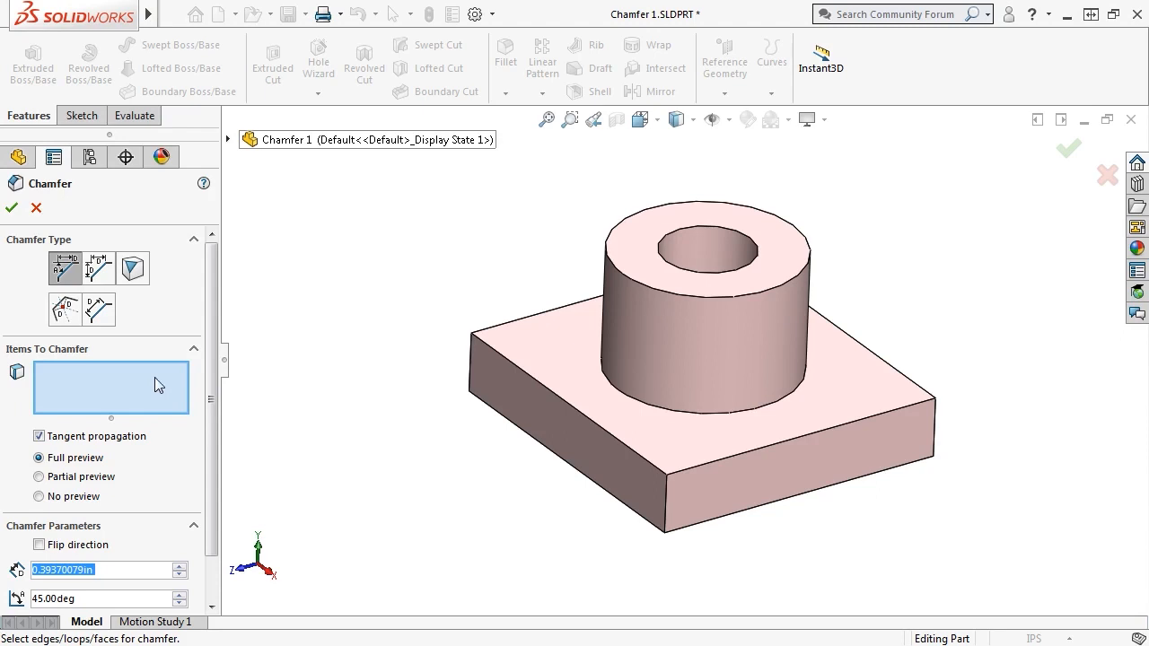
{"action": "left_click", "coordinate": [516, 365]}
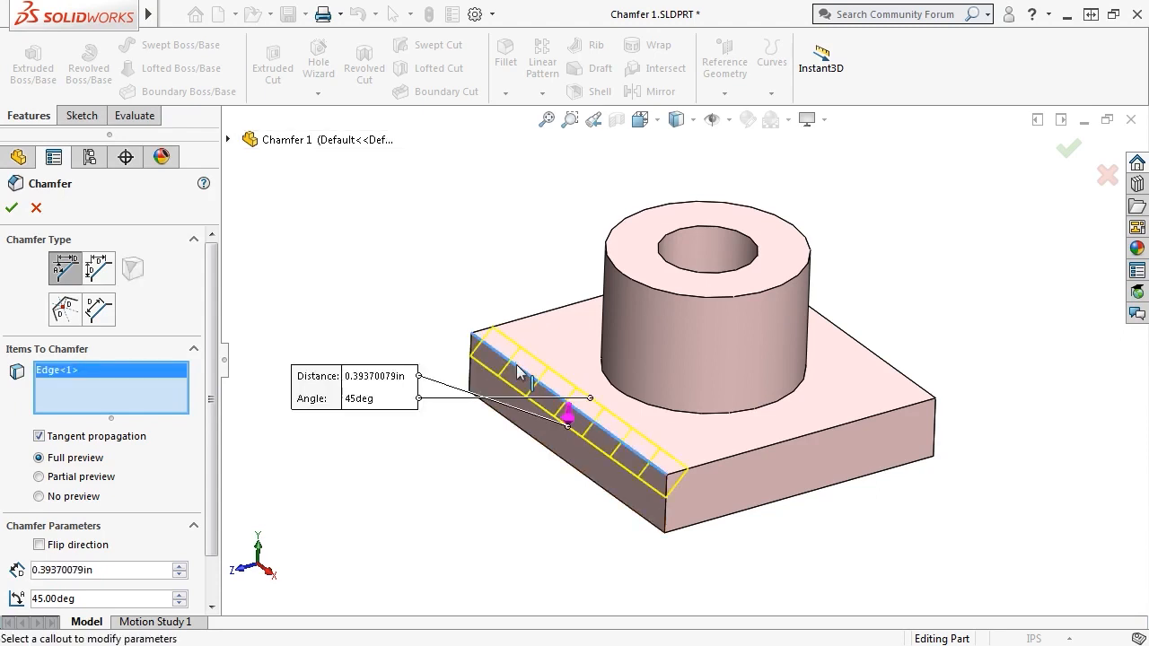
{"action": "left_click", "coordinate": [373, 377]}
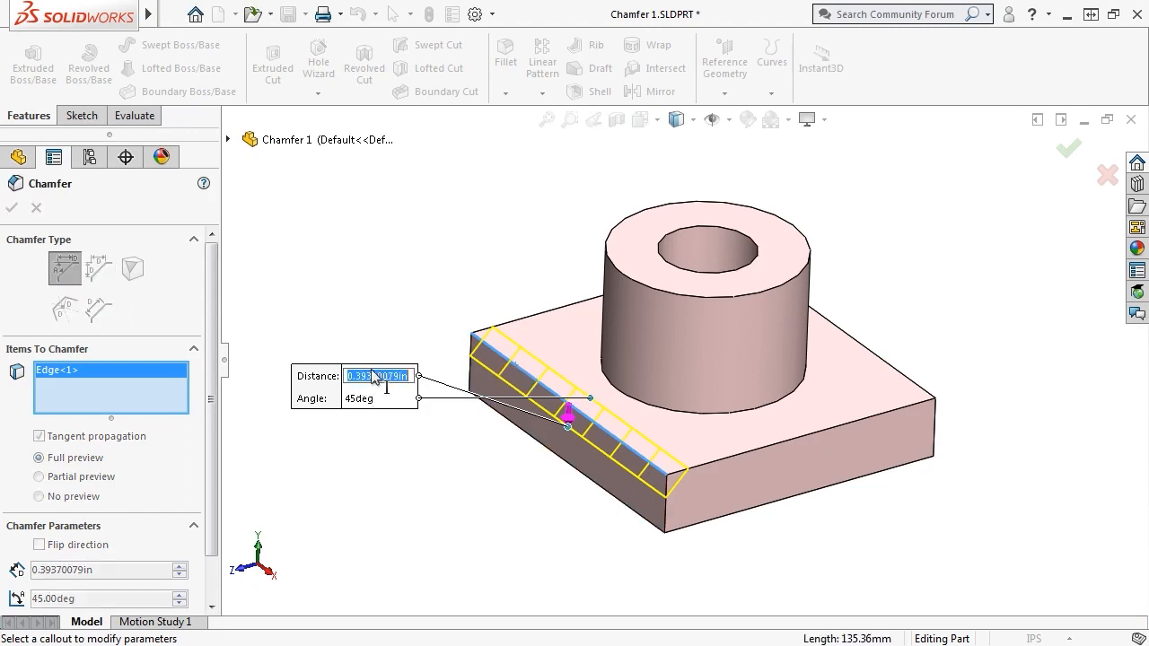
{"action": "type", "text": "0.2"}
{"action": "key", "text": "Return"}
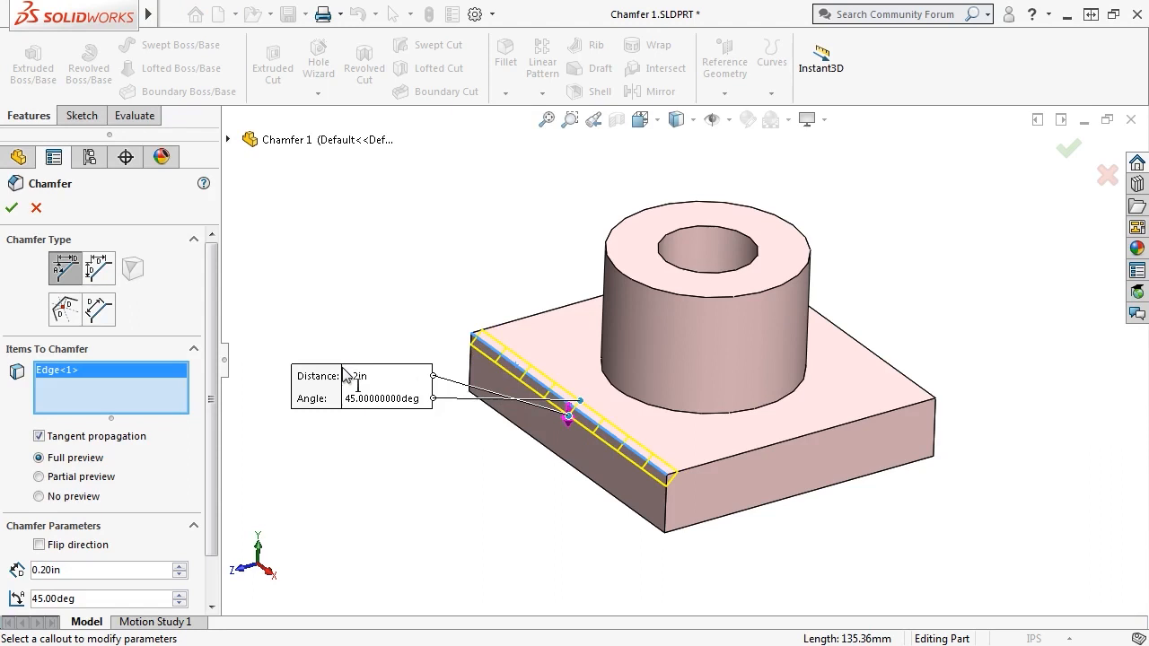
- Set the base edge chamfer's distance to 0.6 in in the chamfer parameters
{"action": "scroll", "coordinate": [215, 429], "scroll_direction": "down", "scroll_amount": 1}
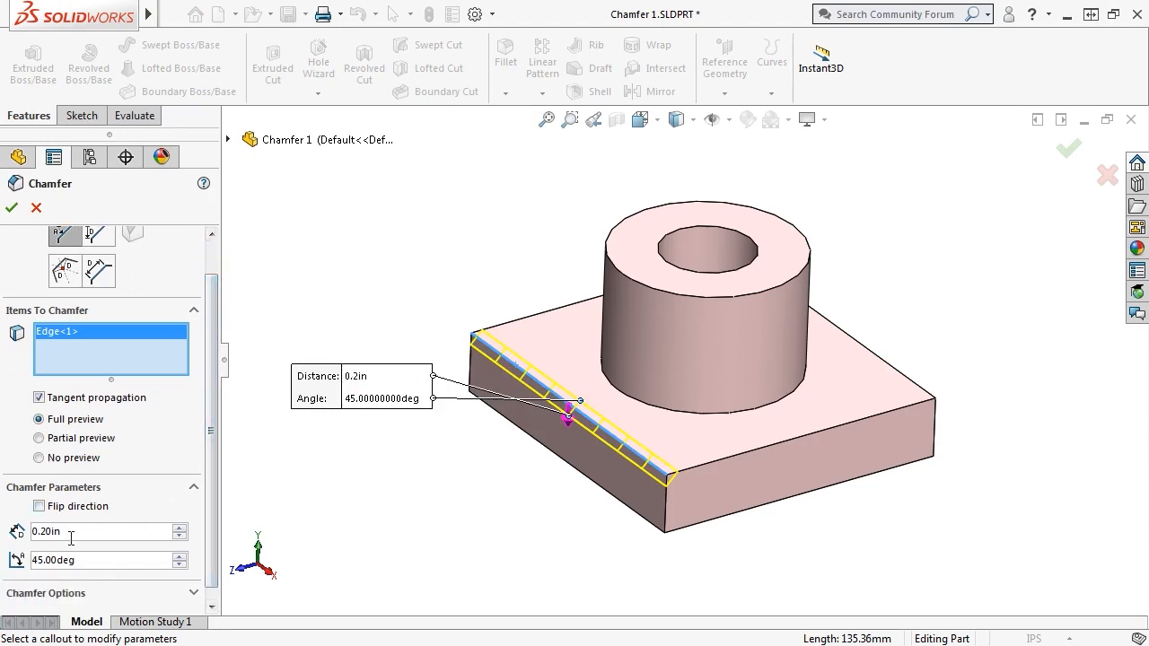
{"action": "left_click_drag", "start_coordinate": [71, 533], "coordinate": [25, 537]}
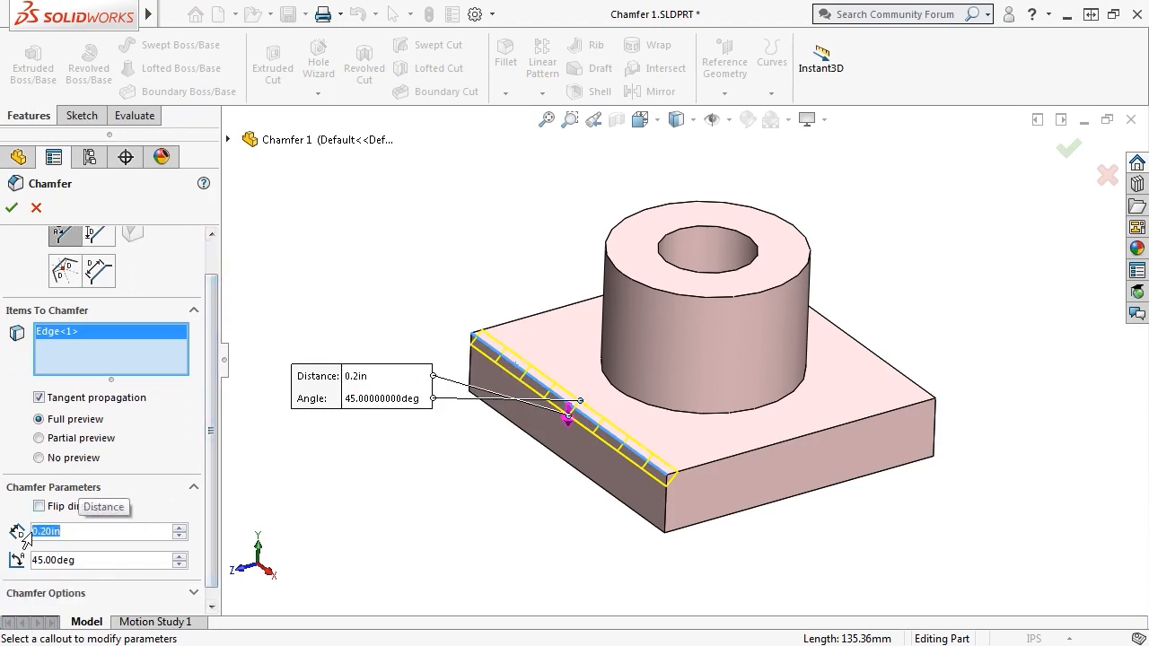
{"action": "type", "text": "0.6"}
{"action": "key", "text": "Return"}
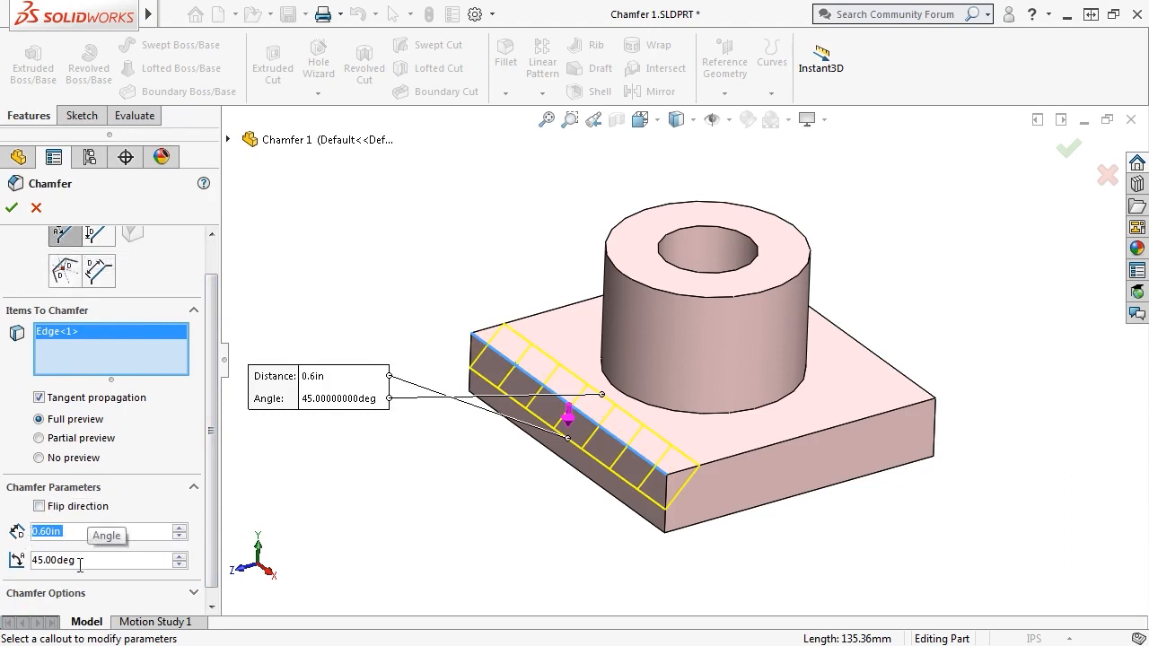
- Raise the edge chamfer's angle to 48 degrees and lower it to 41 degrees in one-degree increments
{"action": "left_click", "coordinate": [180, 556]}
{"action": "left_click", "coordinate": [180, 555]}
{"action": "left_click", "coordinate": [180, 556]}
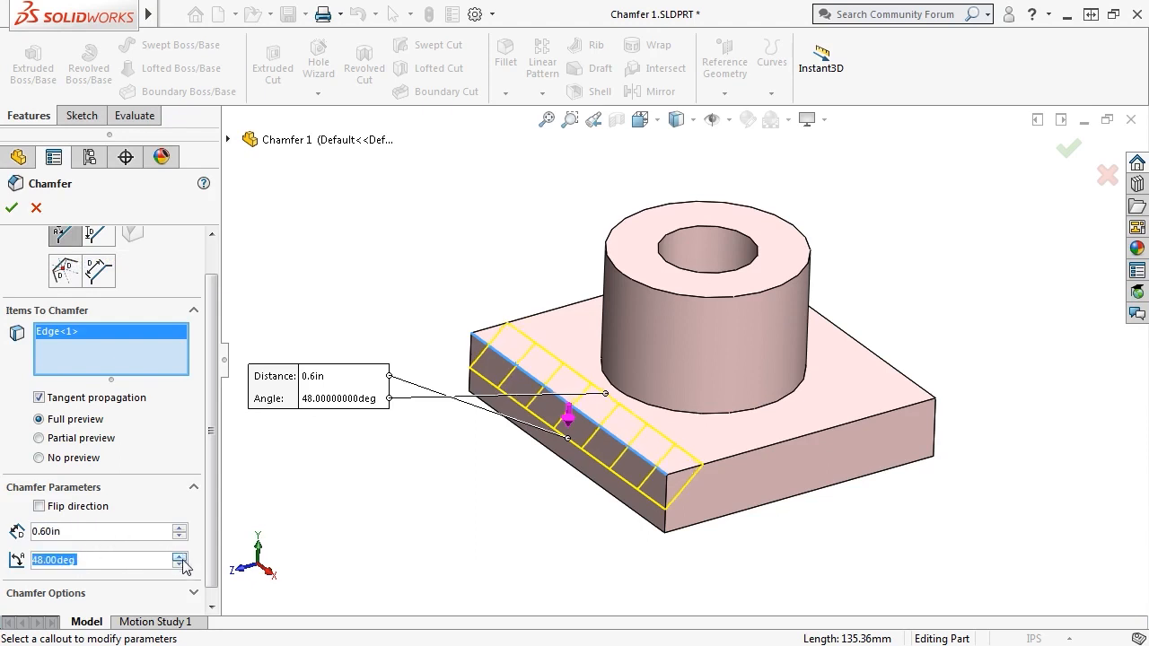
{"action": "left_click", "coordinate": [179, 563]}
{"action": "left_click", "coordinate": [179, 563]}
{"action": "left_click", "coordinate": [179, 564]}
{"action": "left_click", "coordinate": [180, 564]}
{"action": "left_click", "coordinate": [180, 564]}
{"action": "left_click", "coordinate": [179, 563]}
{"action": "left_click", "coordinate": [180, 564]}
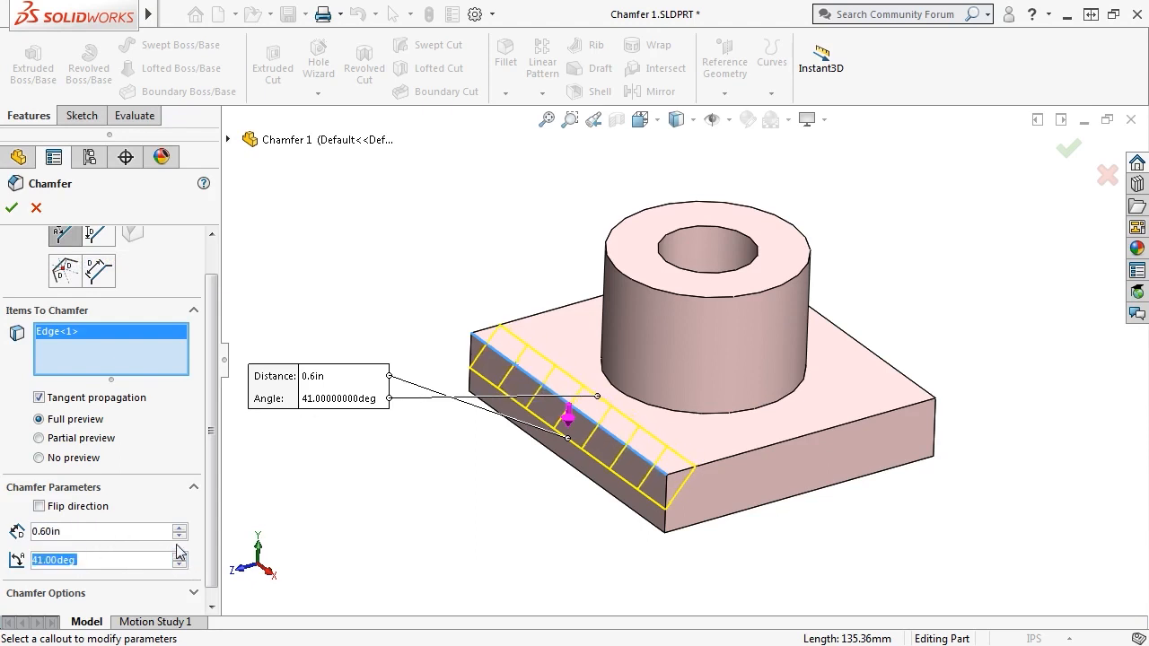
- Lower the edge chamfer's distance to 0.3 in, raise it to 0.5 in, and toggle its flipped direction on and off
{"action": "left_click", "coordinate": [179, 536]}
{"action": "left_click", "coordinate": [180, 536]}
{"action": "left_click", "coordinate": [180, 536]}
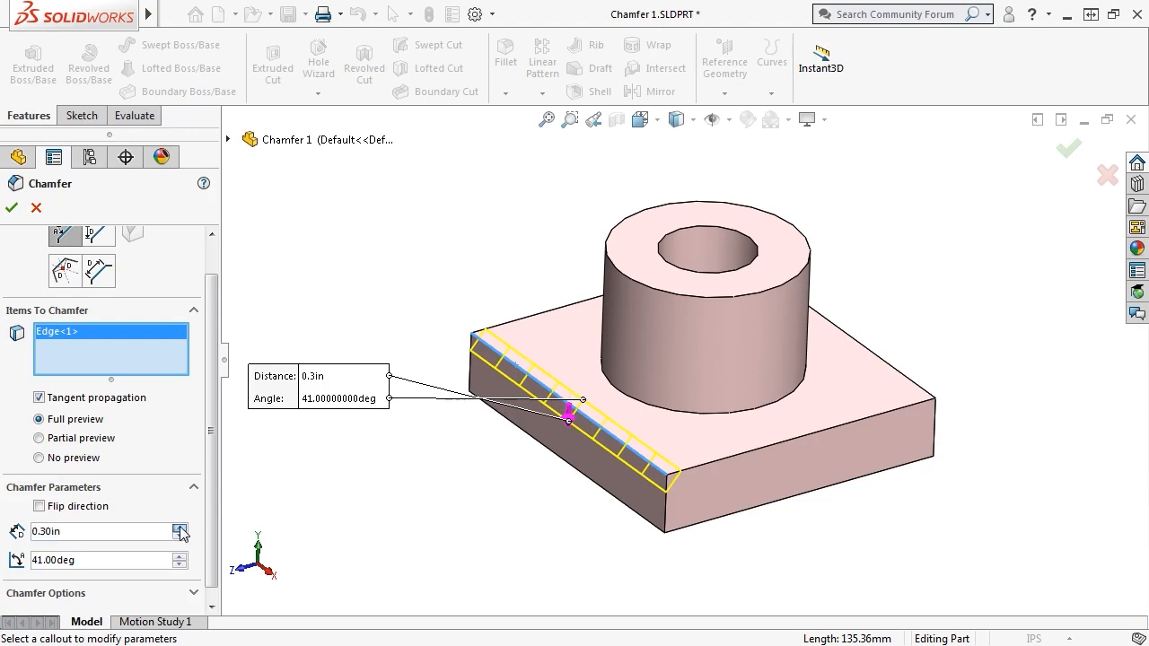
{"action": "left_click", "coordinate": [179, 528]}
{"action": "left_click", "coordinate": [179, 527]}
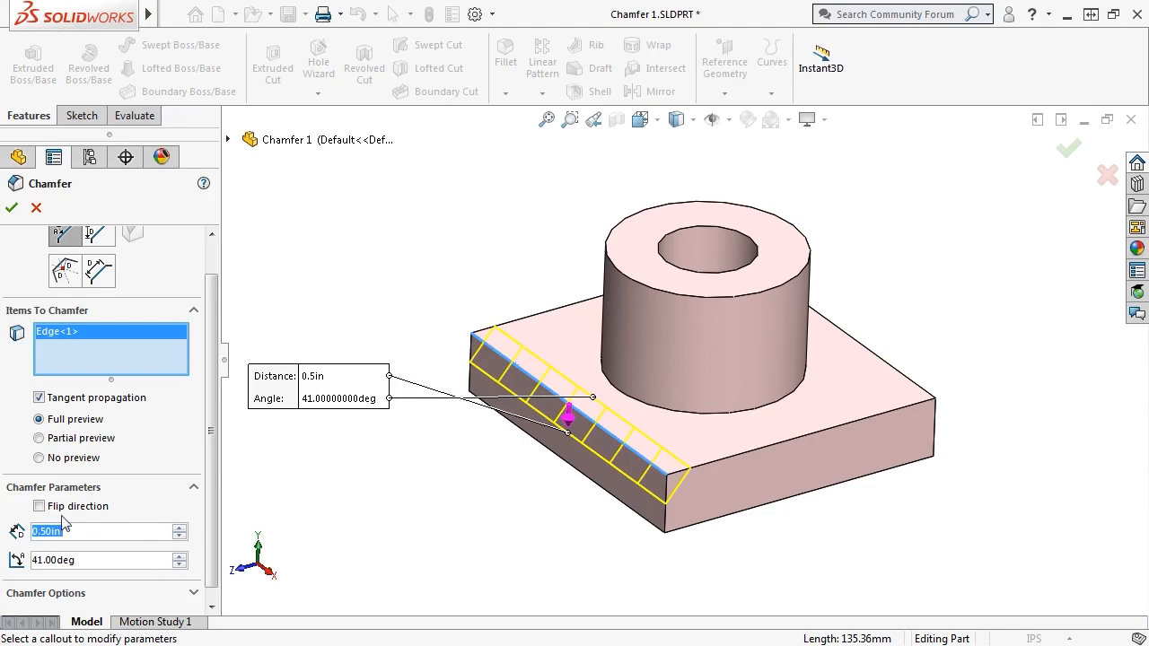
{"action": "left_click", "coordinate": [39, 507]}
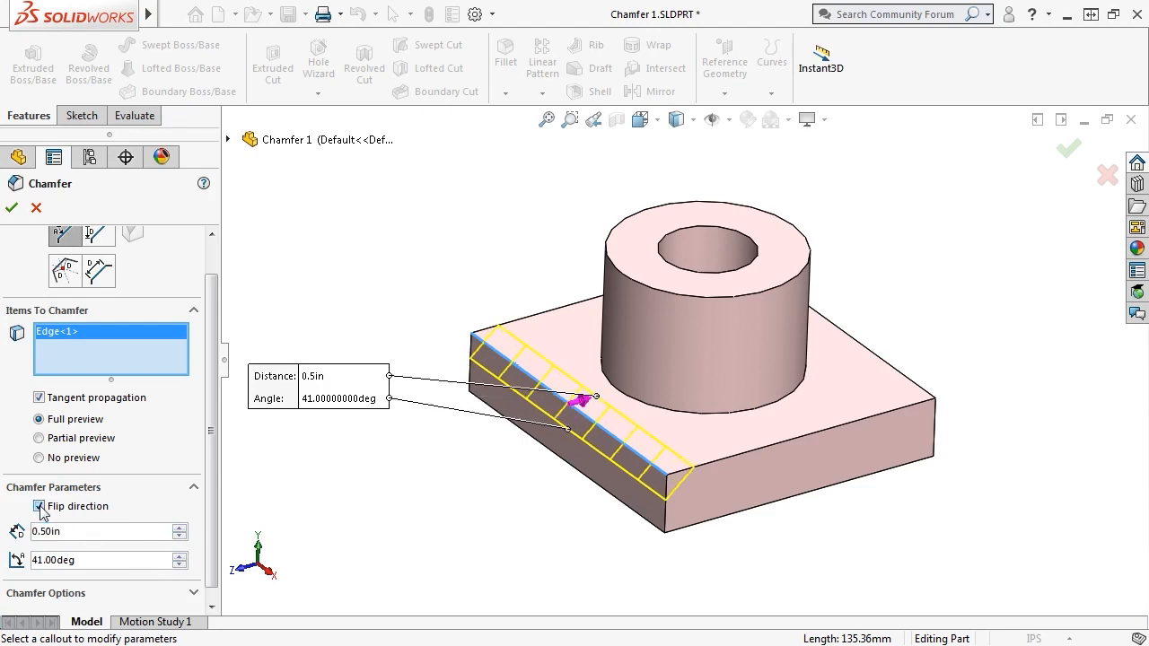
{"action": "left_click", "coordinate": [39, 506]}
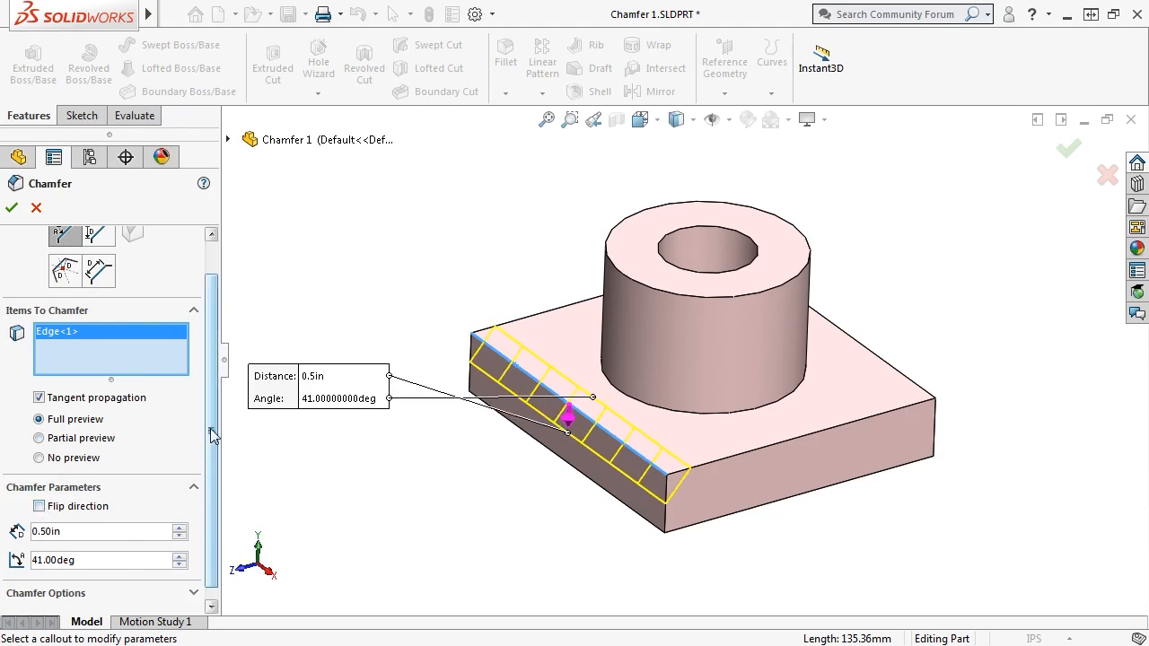
- Change the edge chamfer to symmetric Distance Distance, lower its distance to 0.2 in and raise it to 0.4 in
{"action": "scroll", "coordinate": [99, 270], "scroll_direction": "up", "scroll_amount": 1}
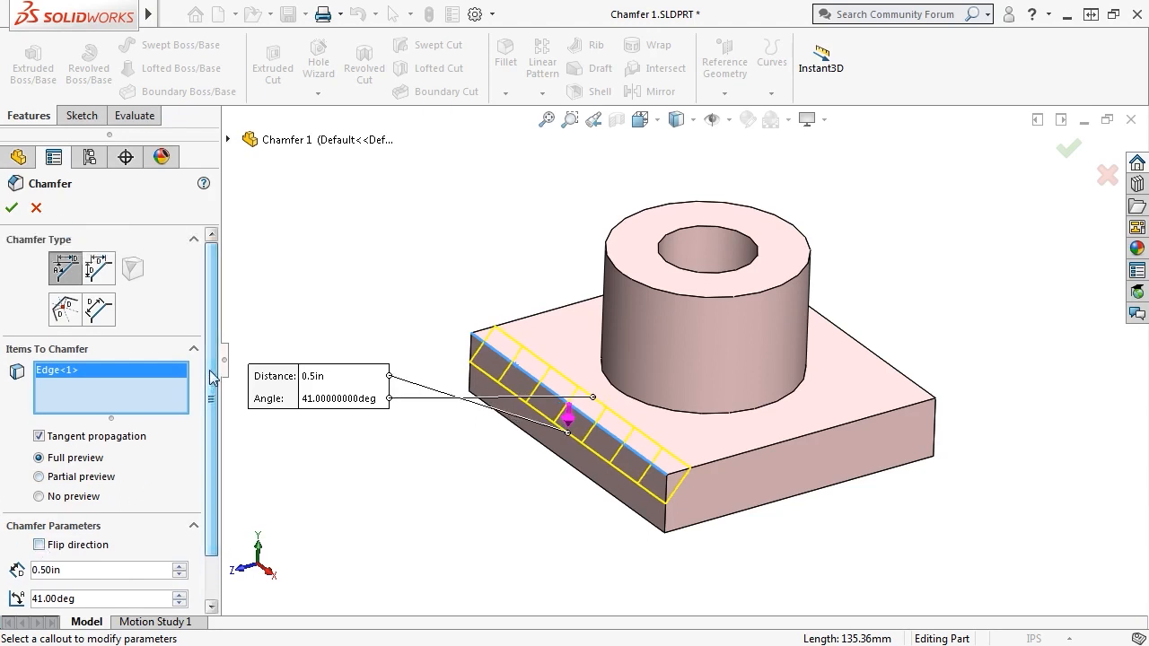
{"action": "left_click", "coordinate": [99, 274]}
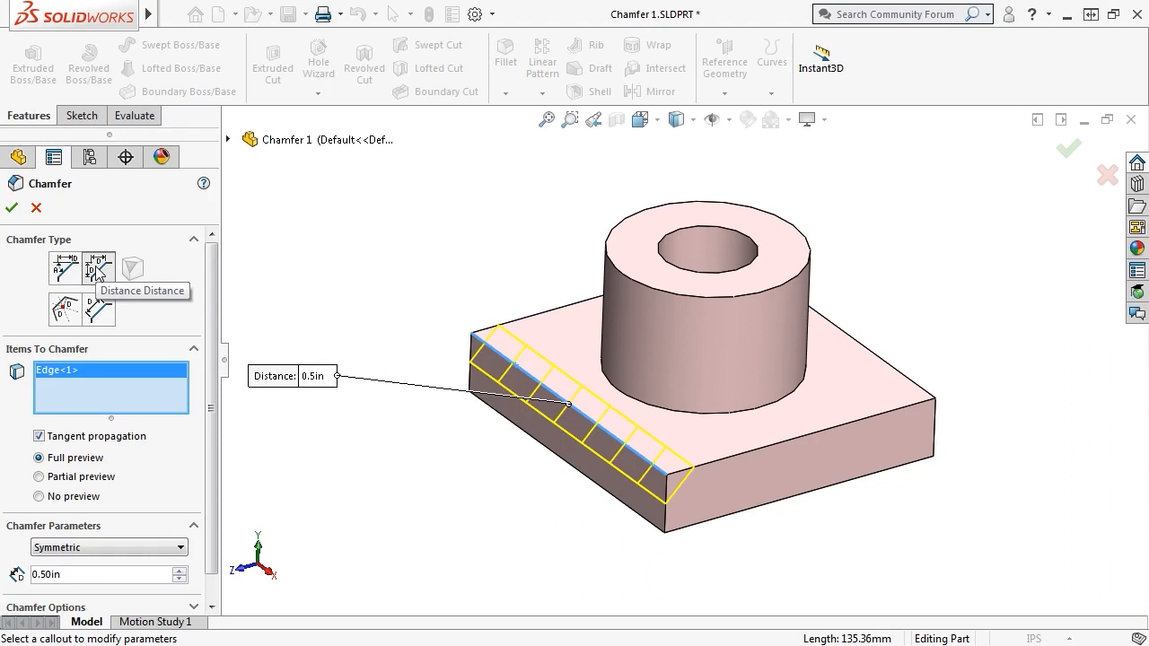
{"action": "left_click_drag", "start_coordinate": [210, 302], "coordinate": [210, 332]}
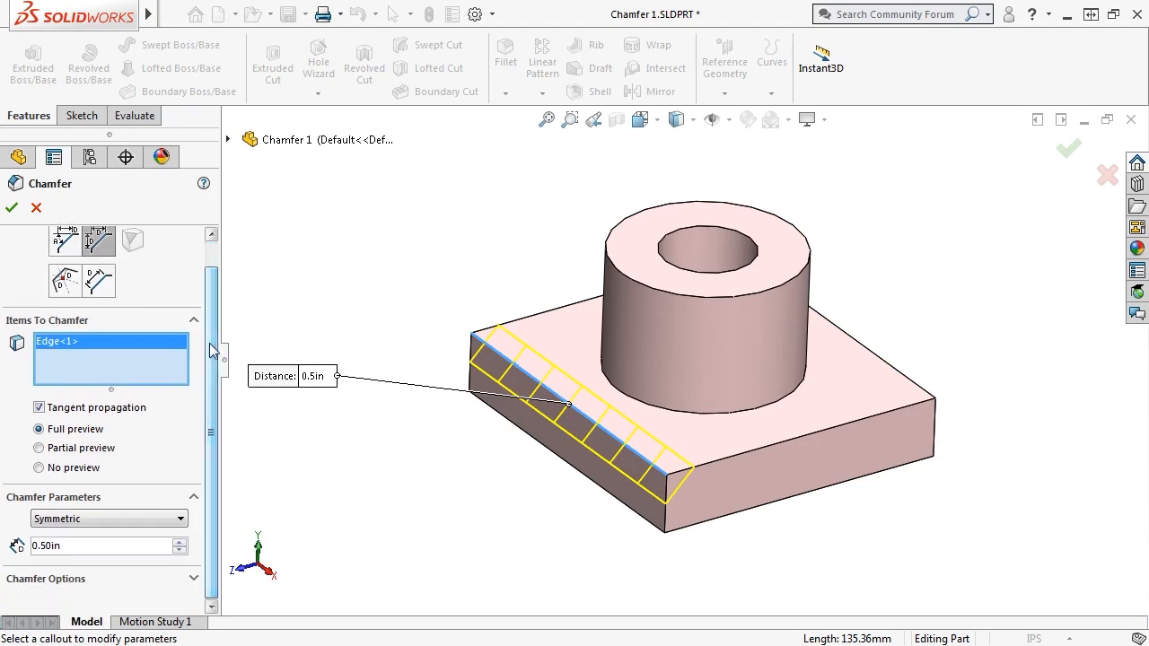
{"action": "left_click", "coordinate": [161, 519]}
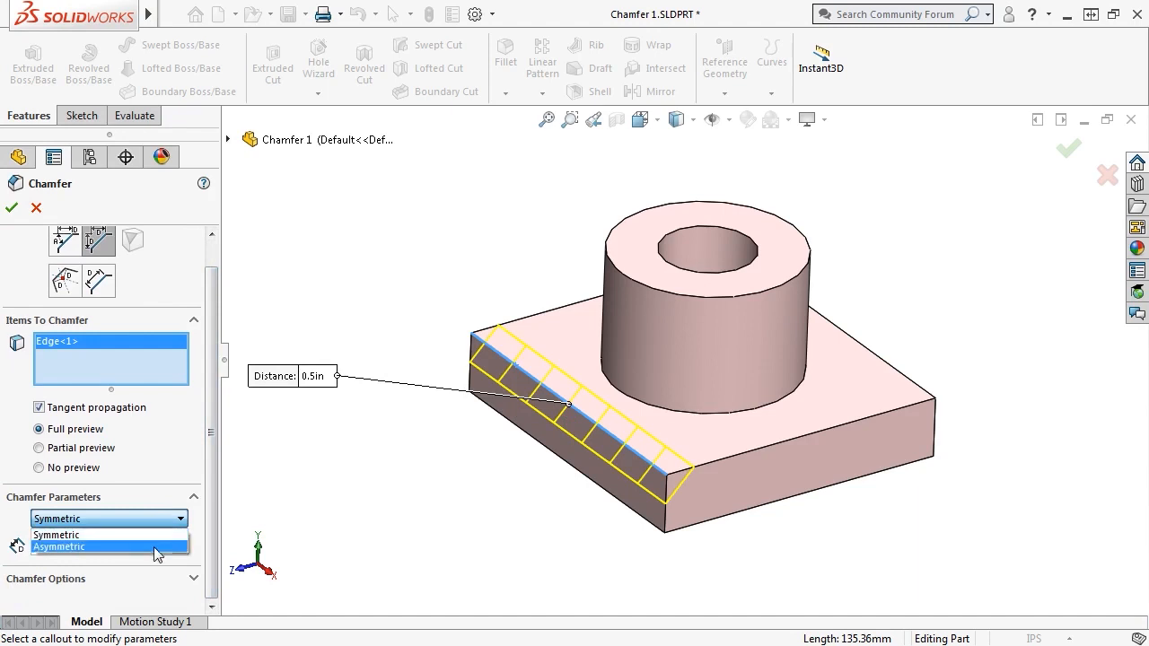
{"action": "left_click", "coordinate": [157, 535]}
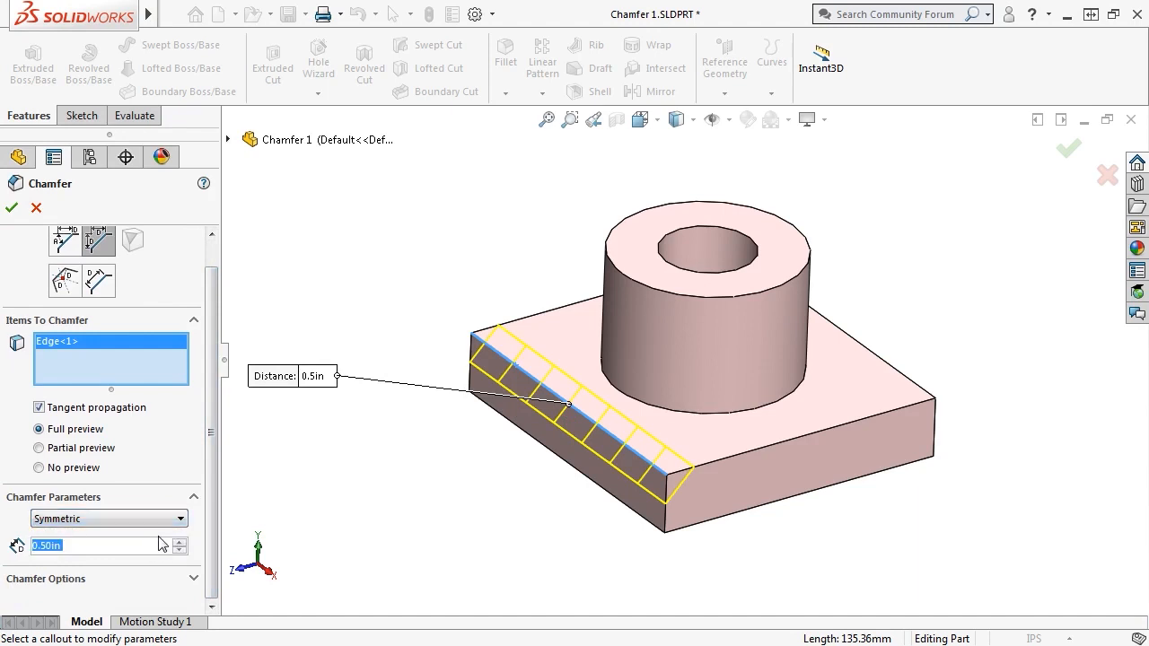
{"action": "left_click", "coordinate": [179, 549]}
{"action": "left_click", "coordinate": [180, 550]}
{"action": "left_click", "coordinate": [179, 549]}
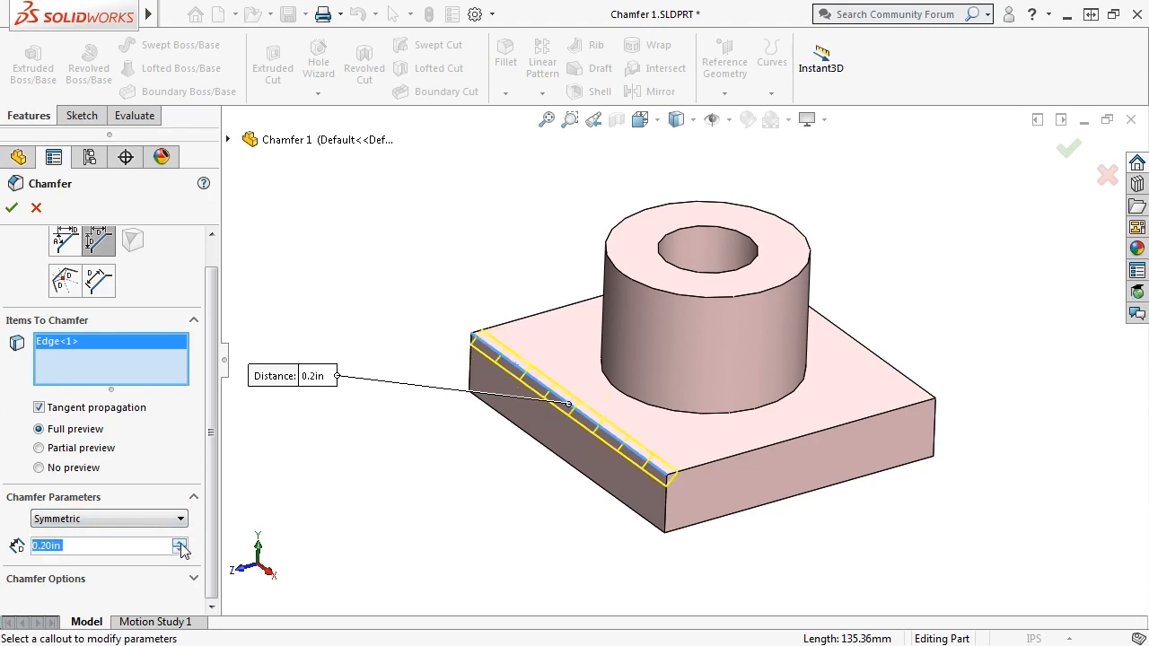
{"action": "left_click", "coordinate": [180, 543]}
{"action": "left_click", "coordinate": [181, 543]}
- Make the Distance Distance chamfer asymmetric and set Distance 2 to 0.6 in
{"action": "left_click", "coordinate": [181, 521]}
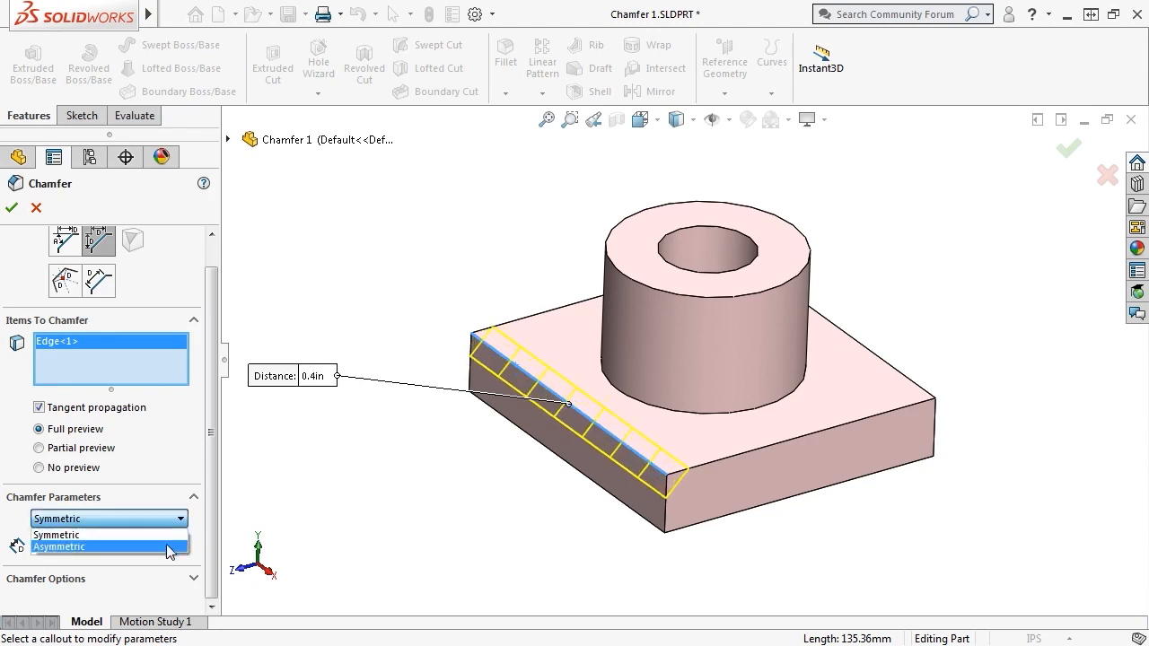
{"action": "left_click", "coordinate": [168, 545]}
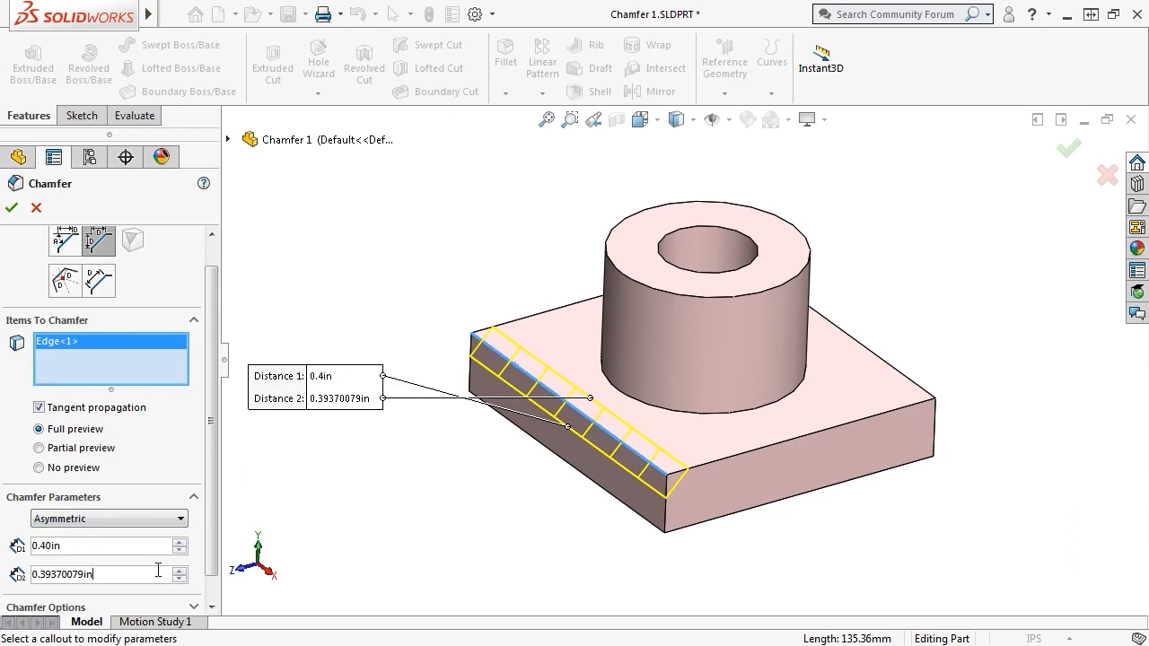
{"action": "left_click_drag", "start_coordinate": [94, 575], "coordinate": [31, 575]}
{"action": "key", "text": "BackSpace"}
{"action": "type", "text": "0.6"}
{"action": "key", "text": "Return"}
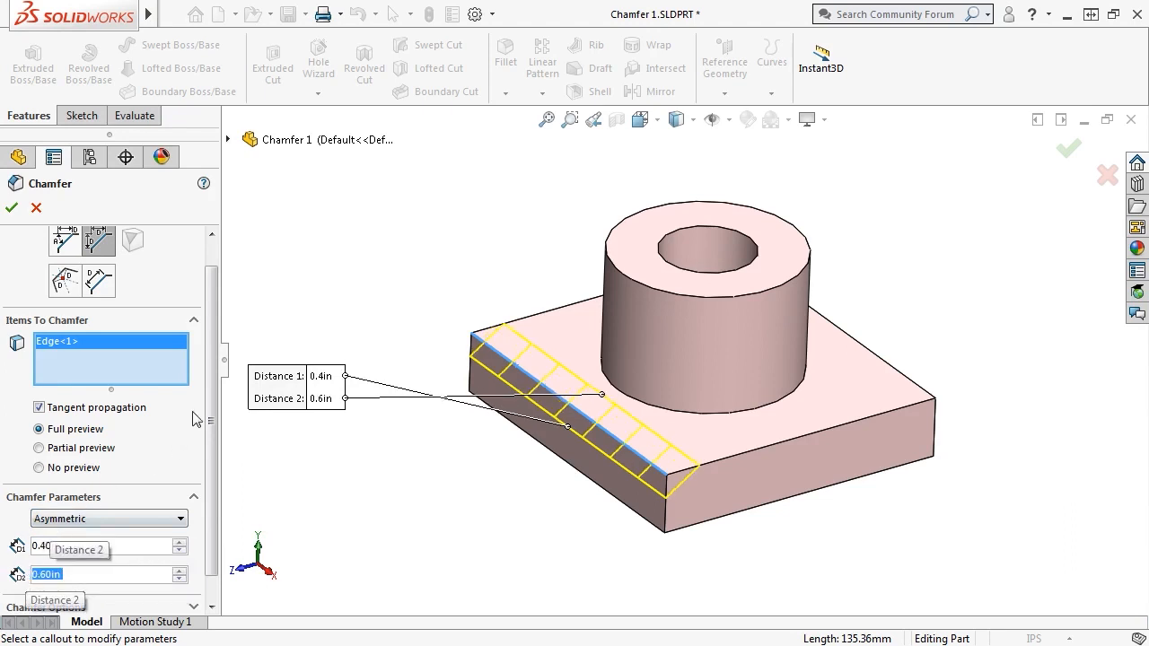
- Clear the selected edge, change the chamfer type to Vertex, and select the base's front top corner
{"action": "scroll", "coordinate": [167, 320], "scroll_direction": "up", "scroll_amount": 2}
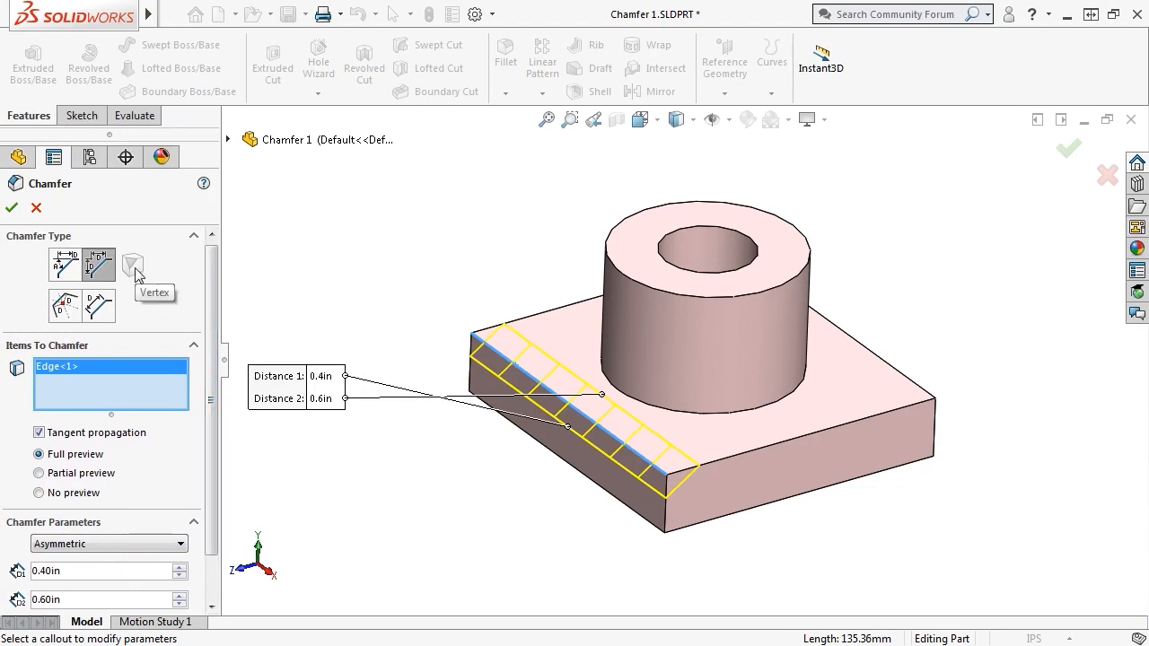
{"action": "right_click", "coordinate": [111, 378]}
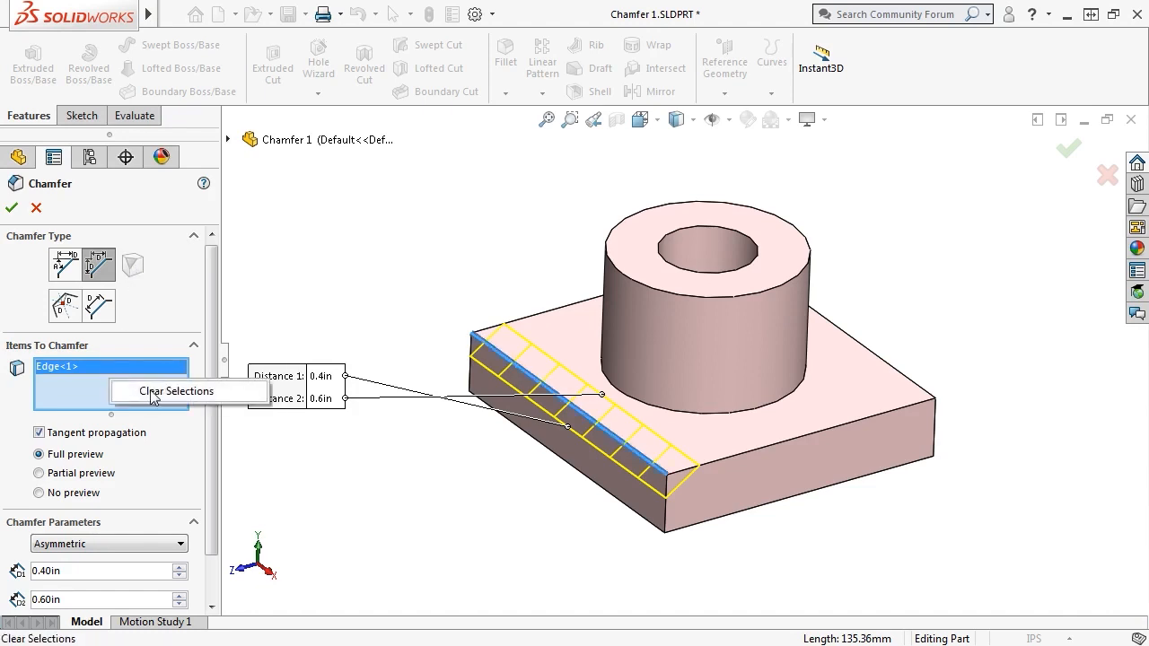
{"action": "left_click", "coordinate": [151, 393]}
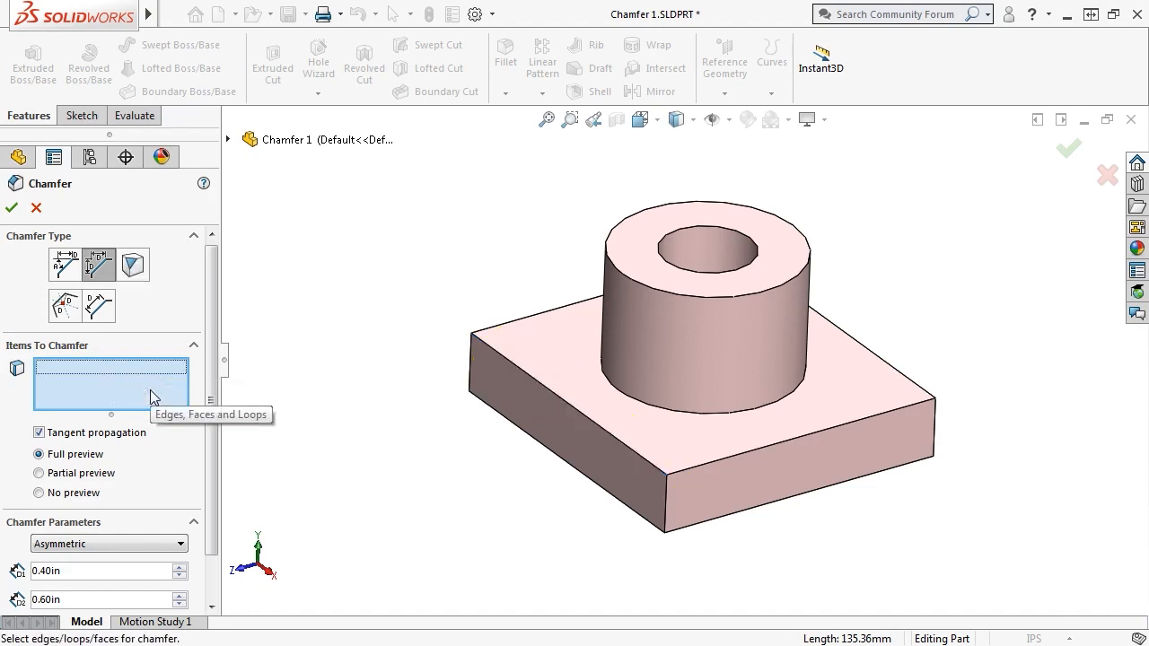
{"action": "left_click", "coordinate": [141, 272]}
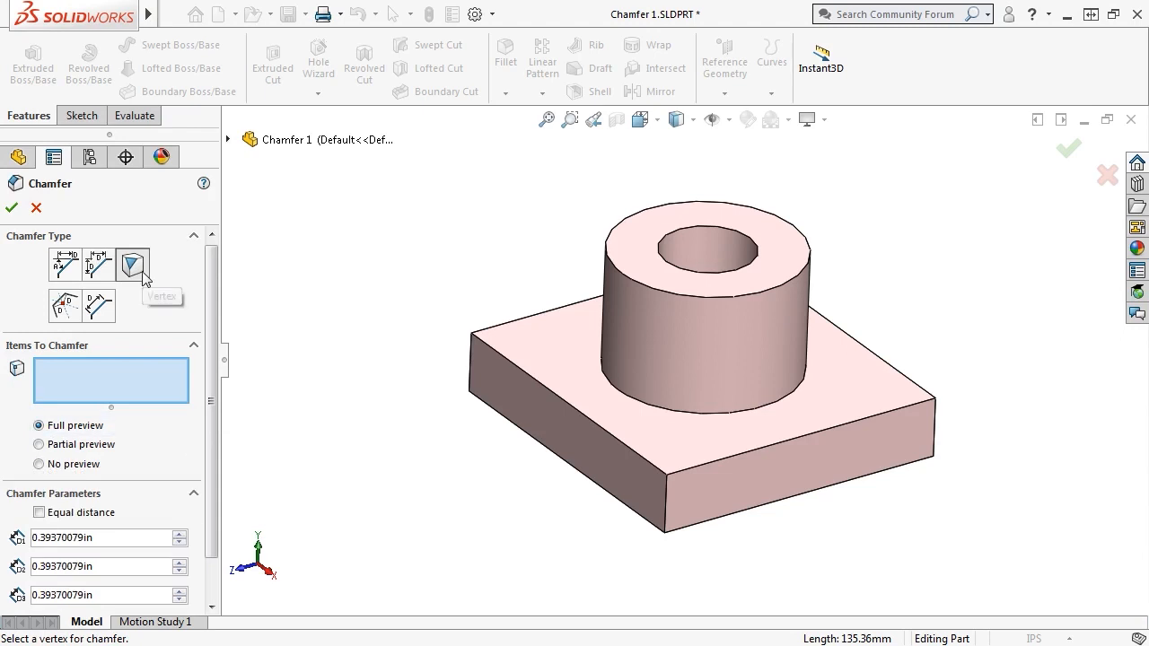
{"action": "left_click", "coordinate": [666, 475]}
- Set the vertex chamfer's Distance 1 to 0.2 in, Distance 2 to 0.6 in and Distance 3 to 0.3 in, and accept it
{"action": "scroll", "coordinate": [212, 404], "scroll_direction": "down", "scroll_amount": 1}
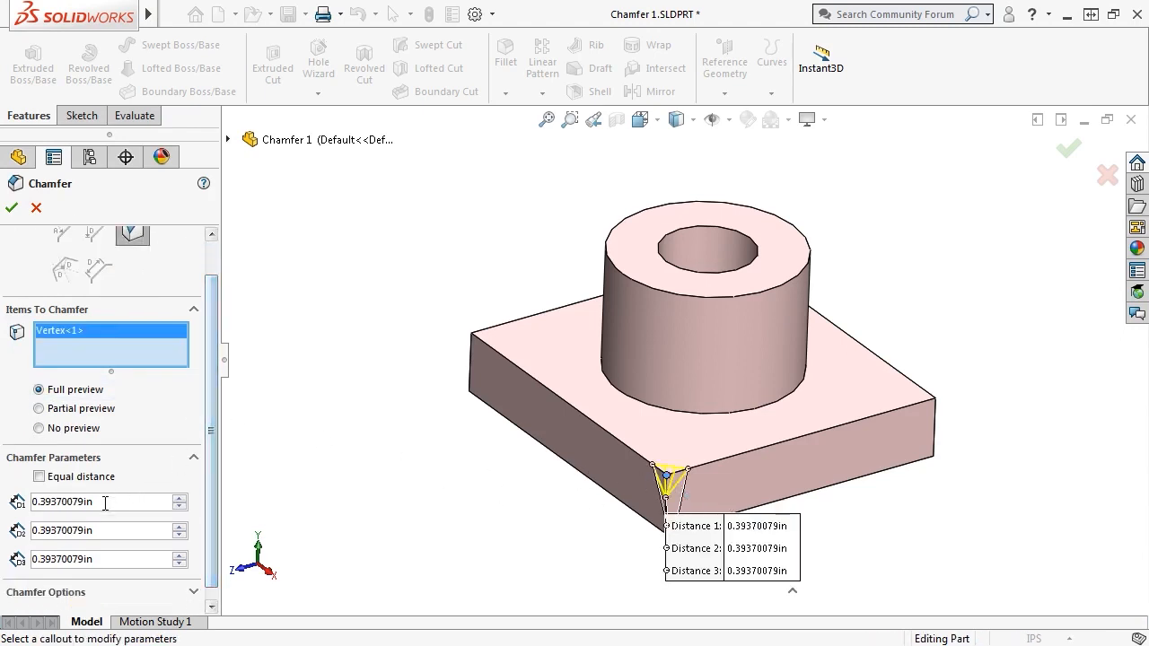
{"action": "left_click_drag", "start_coordinate": [105, 503], "coordinate": [32, 501]}
{"action": "type", "text": "0.20in"}
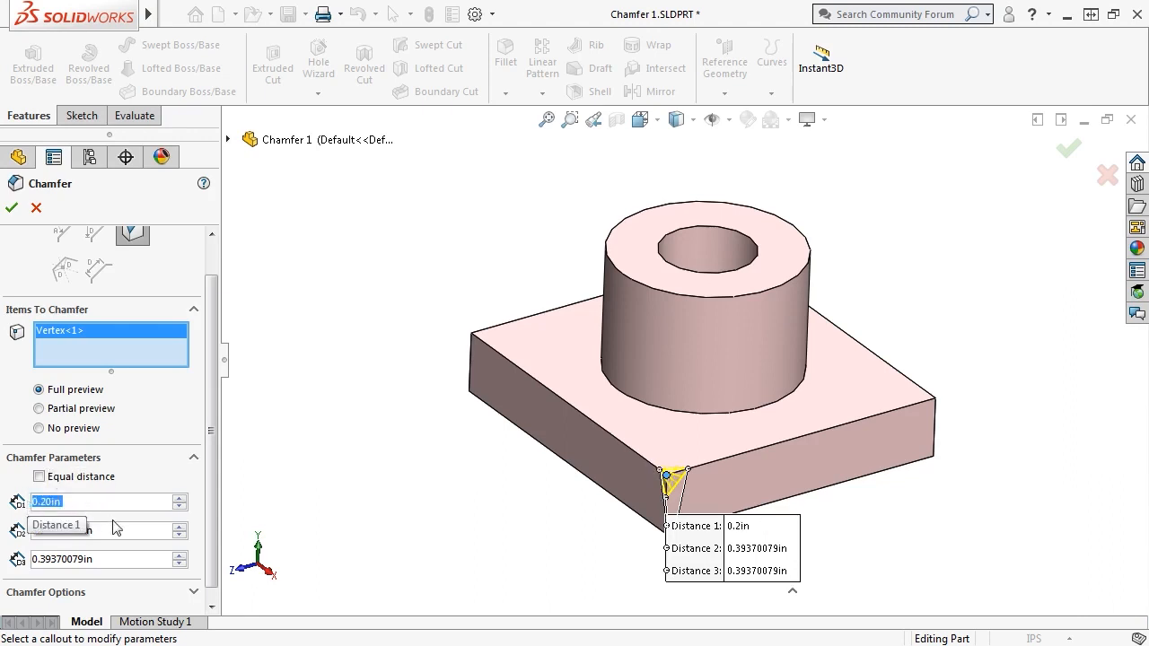
{"action": "left_click_drag", "start_coordinate": [99, 531], "coordinate": [31, 536]}
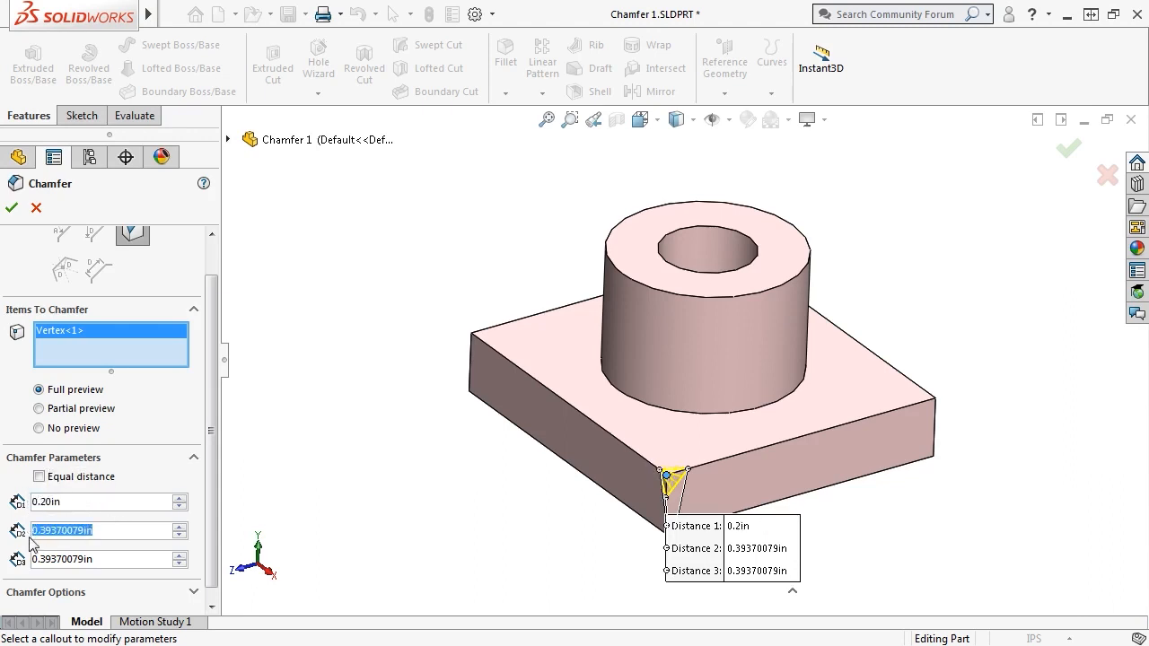
{"action": "type", "text": "0.6"}
{"action": "key", "text": "Return"}
{"action": "left_click_drag", "start_coordinate": [112, 560], "coordinate": [32, 559]}
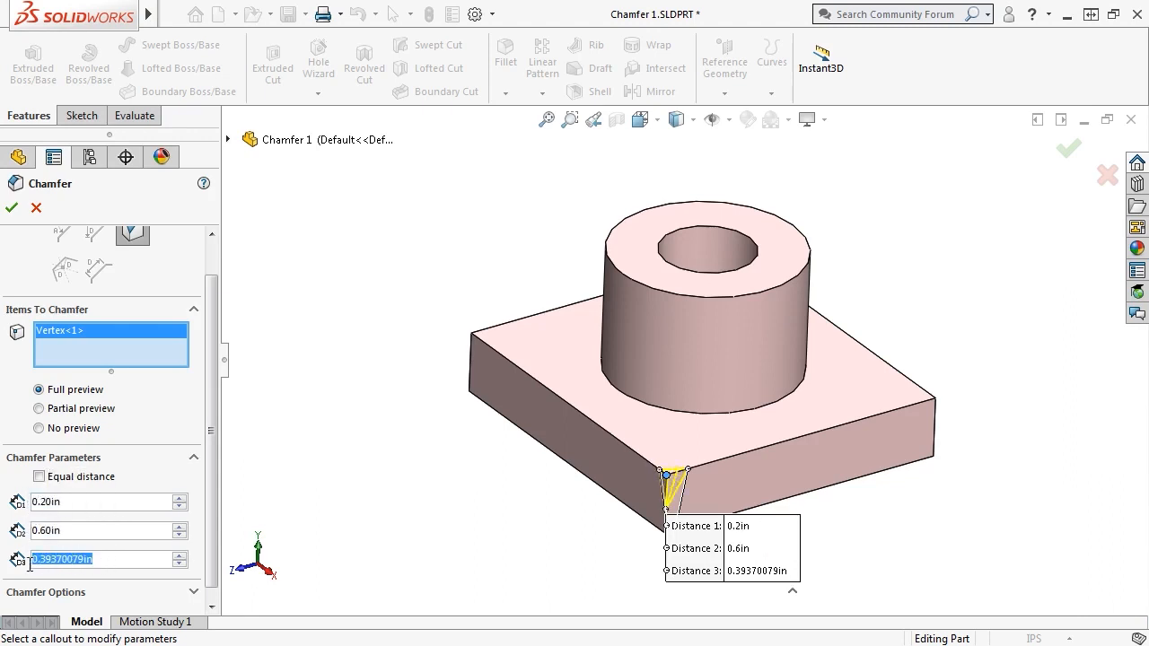
{"action": "type", "text": "0.3"}
{"action": "key", "text": "Return"}
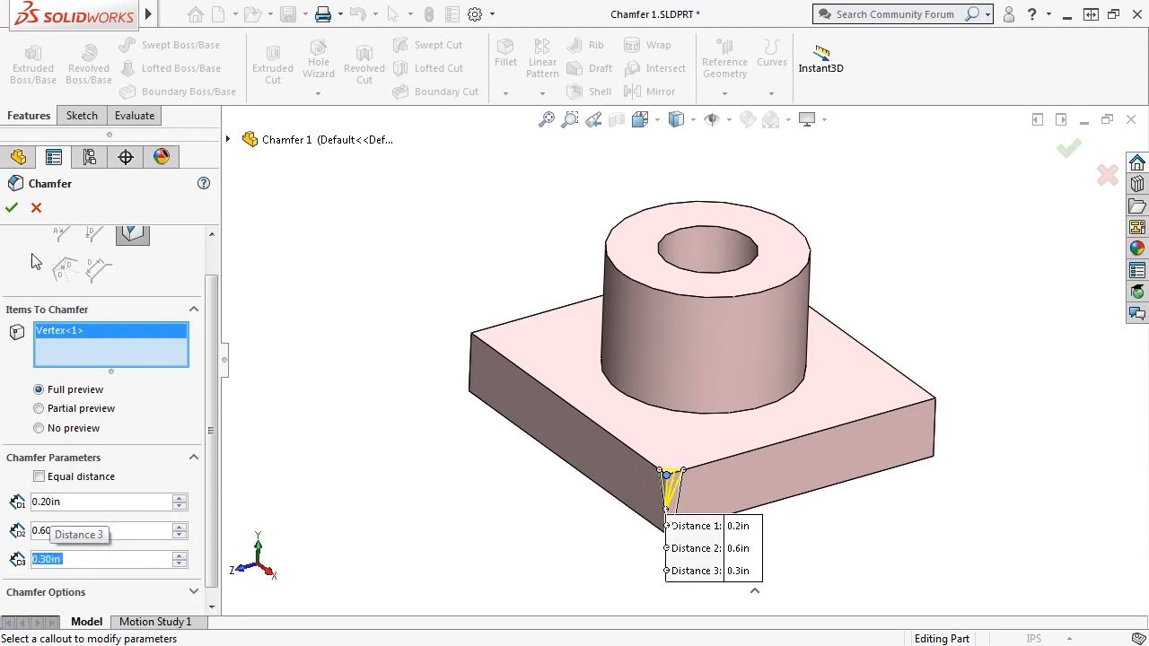
{"action": "left_click", "coordinate": [12, 207]}
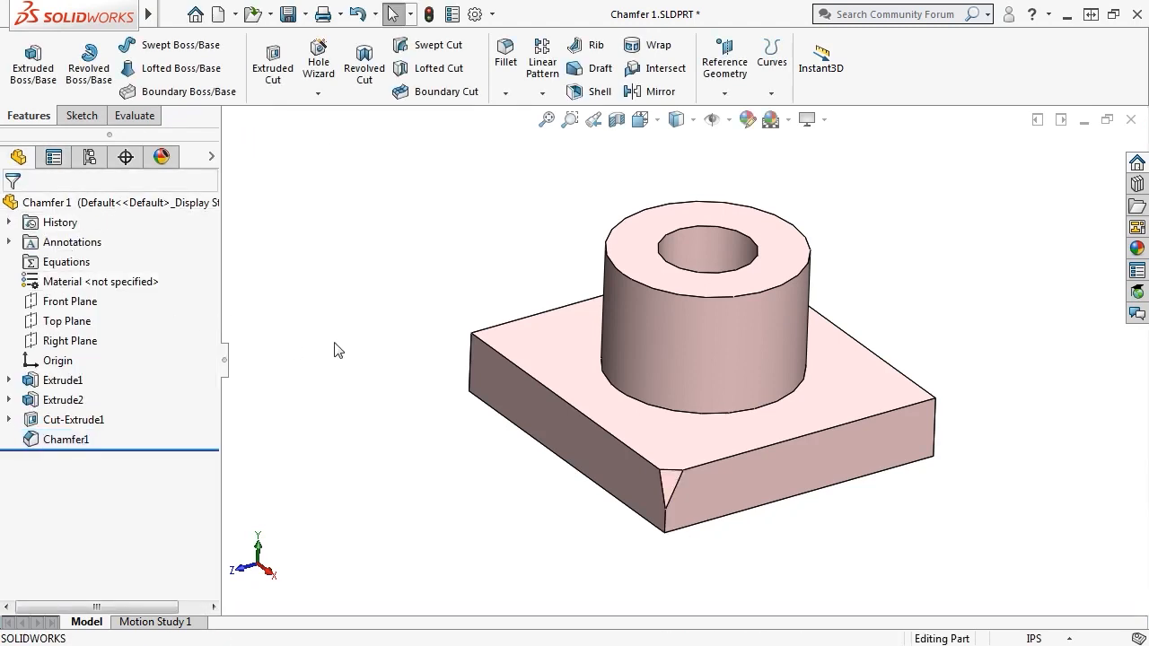
- Chamfer the cylinder's top face with Angle Distance, using a 0.1 in distance at 45 degrees
{"action": "left_click", "coordinate": [505, 94]}
{"action": "left_click", "coordinate": [541, 137]}
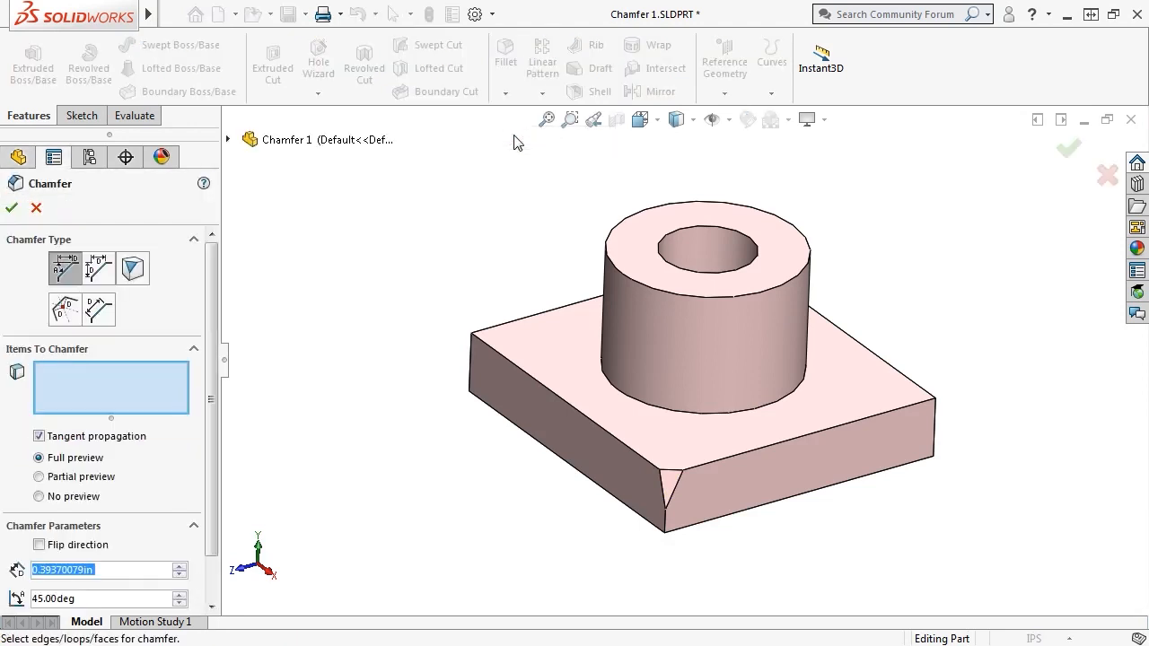
{"action": "left_click", "coordinate": [629, 243]}
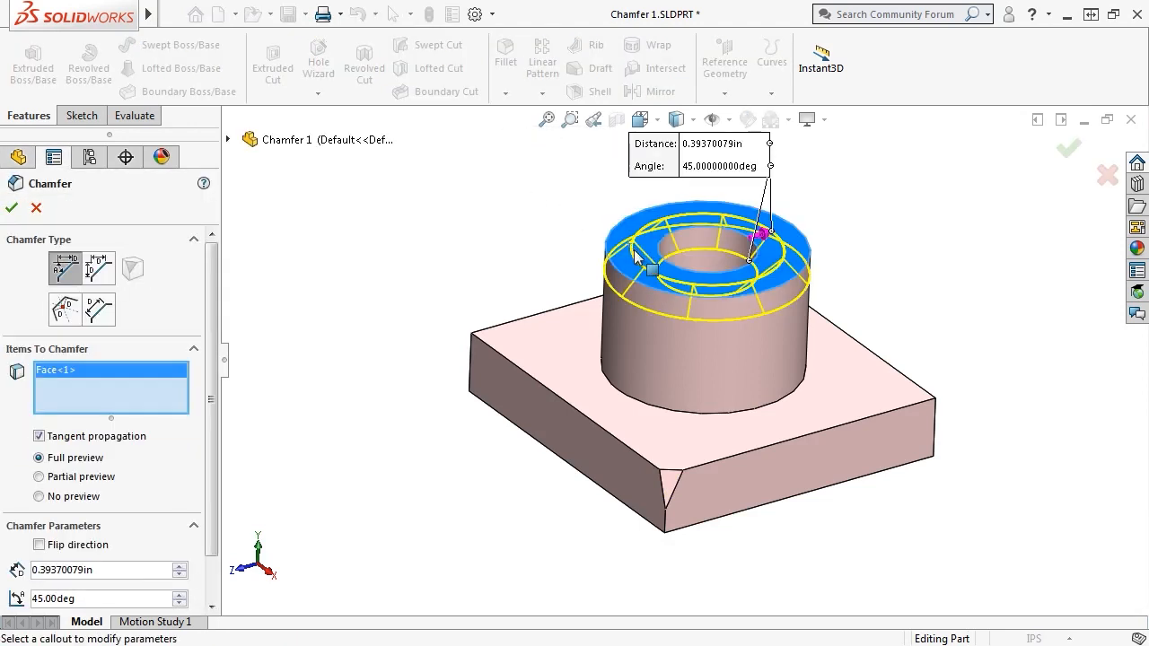
{"action": "left_click", "coordinate": [709, 144]}
{"action": "type", "text": "0.1"}
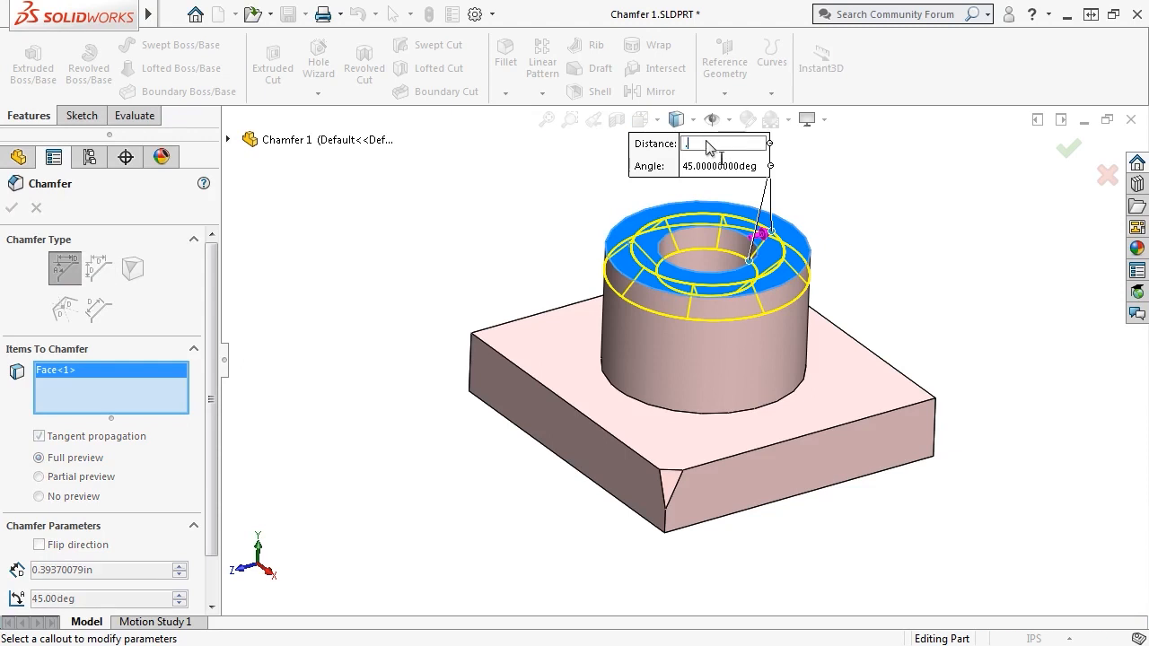
{"action": "key", "text": "Return"}
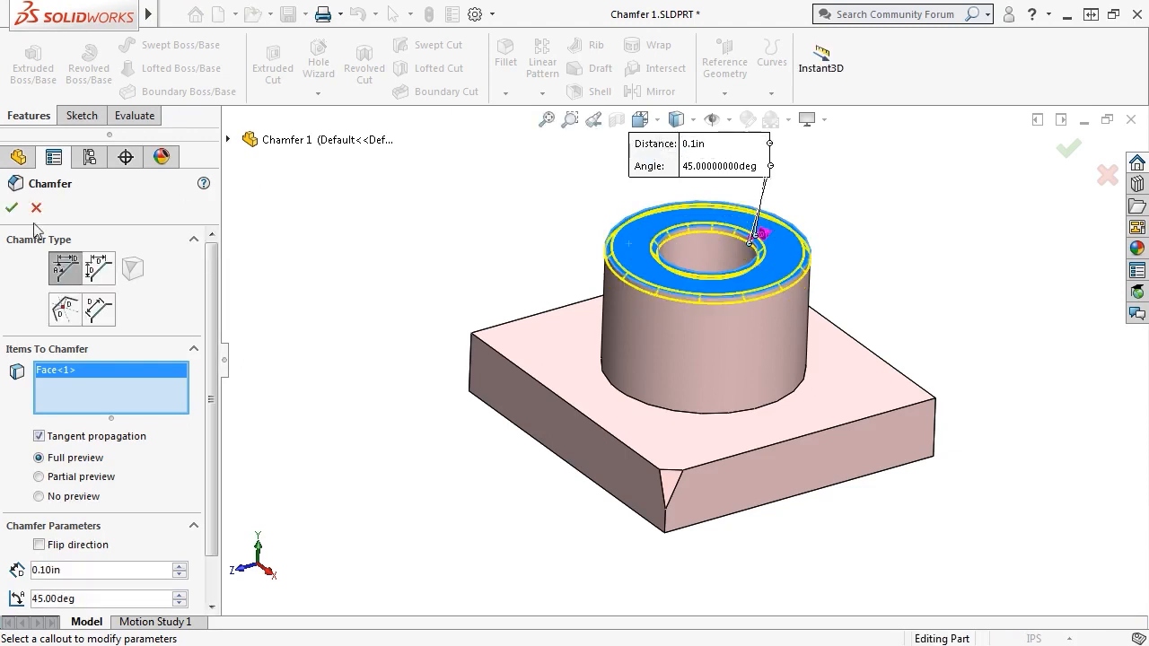
{"action": "left_click", "coordinate": [12, 209]}
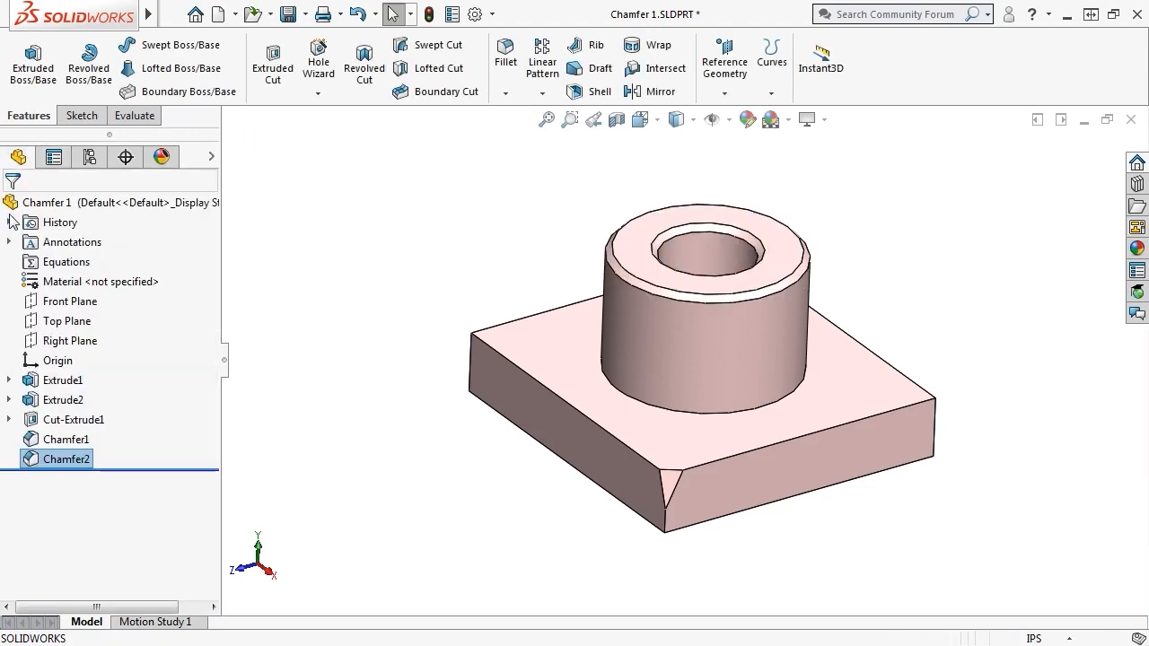
{"action": "left_click", "coordinate": [303, 220]}
- Switch to the Chamfer 2 part and start an Offset Face chamfer on the lower edge of the sloped face
{"action": "key", "text": "ctrl+Tab"}
{"action": "key", "text": "ctrl+Tab"}
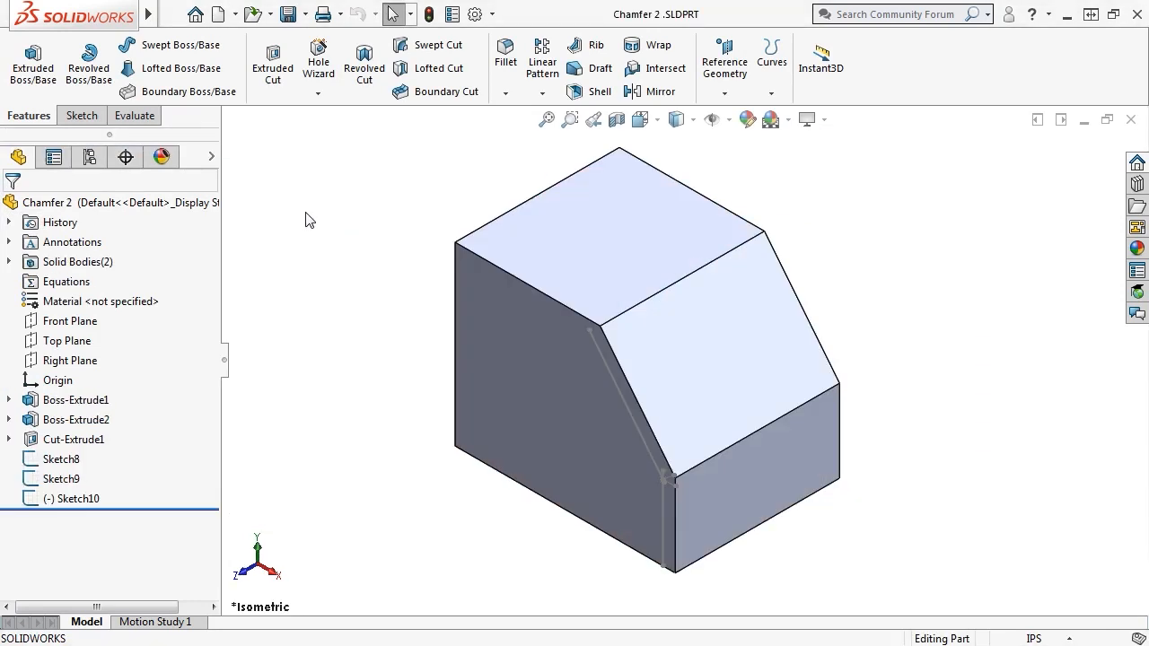
{"action": "left_click", "coordinate": [505, 93]}
{"action": "left_click", "coordinate": [536, 136]}
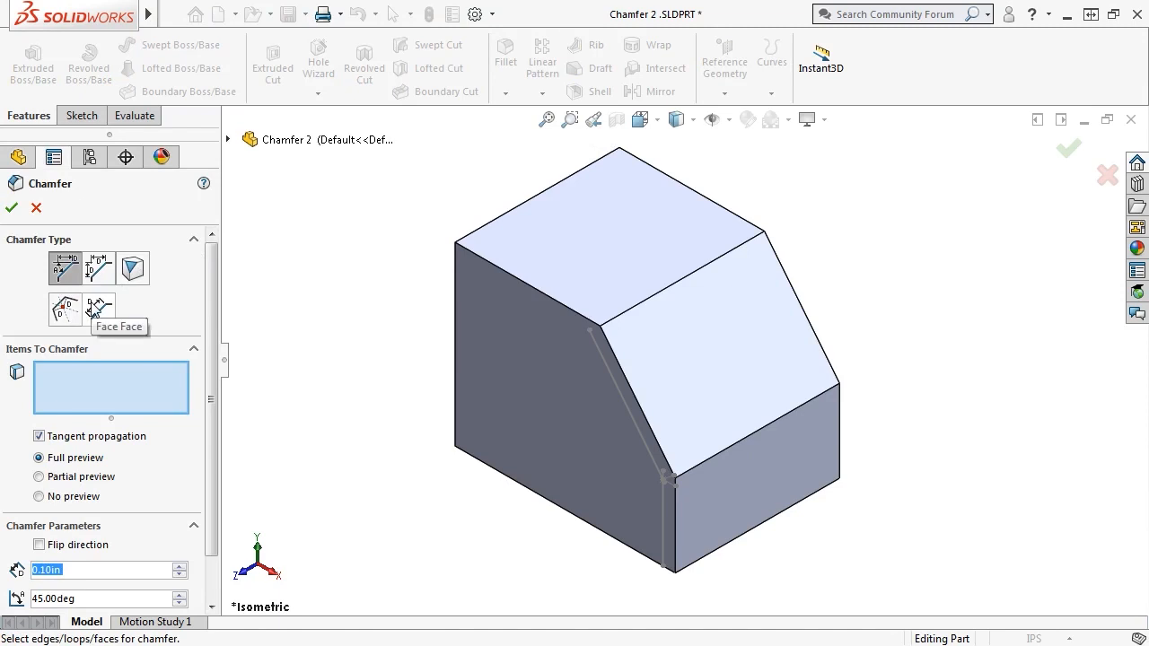
{"action": "left_click", "coordinate": [63, 309]}
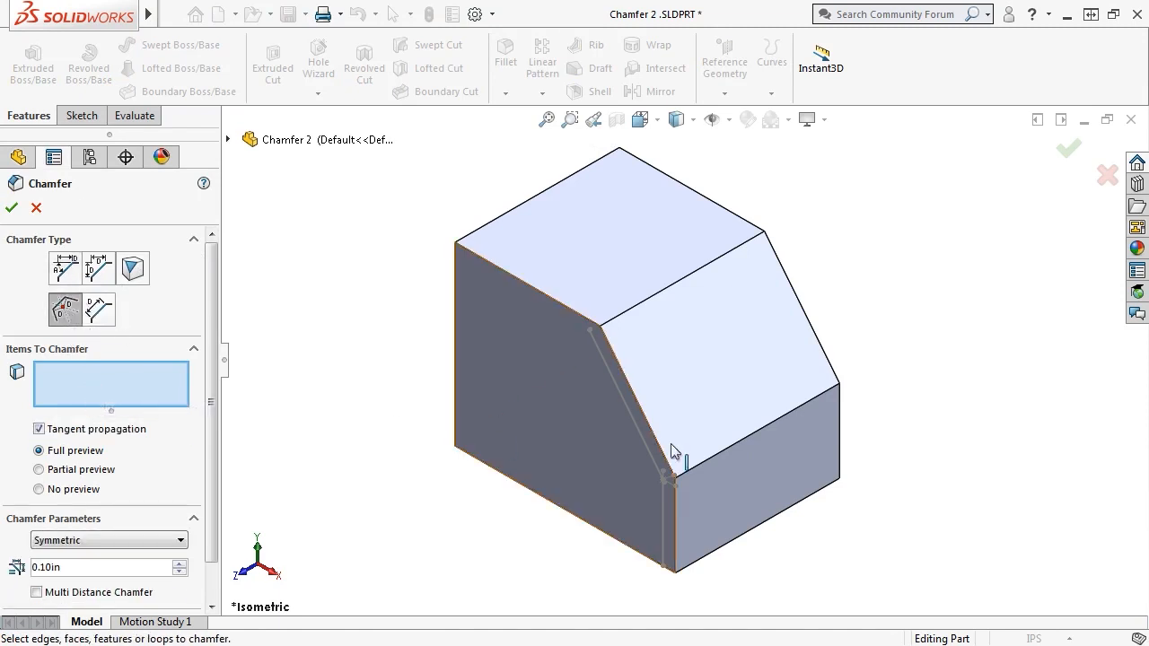
{"action": "left_click", "coordinate": [723, 450]}
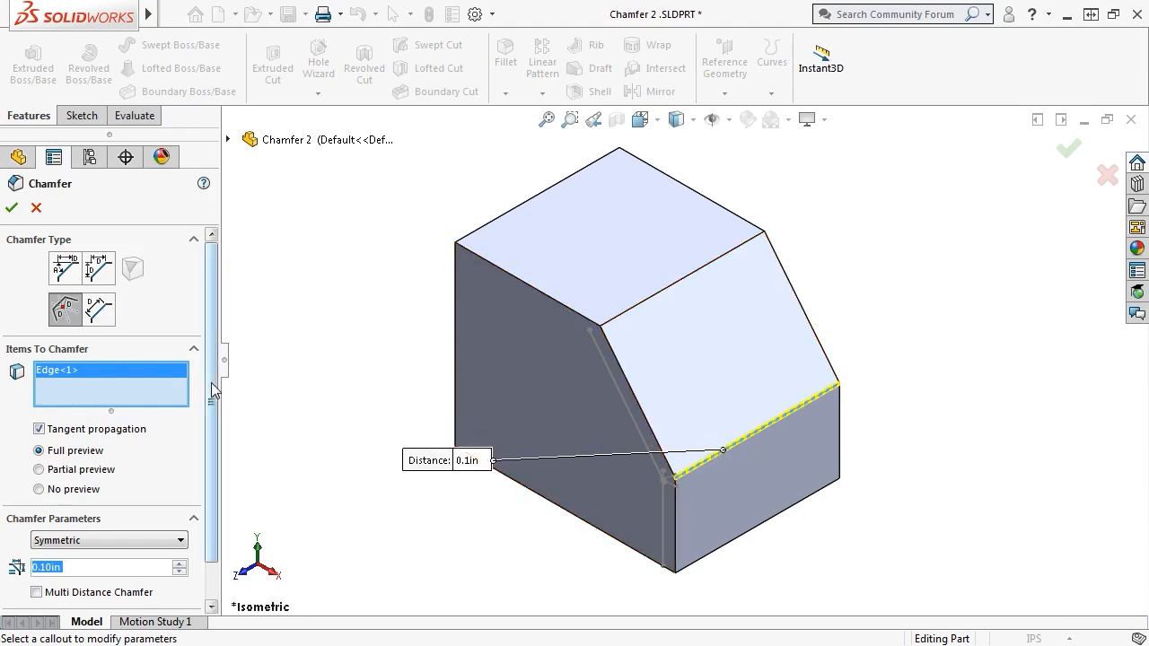
- Make the Offset Face chamfer asymmetric, with Distance 1 set to 0.35 in and Distance 2 to 0.4 in
{"action": "scroll", "coordinate": [209, 440], "scroll_direction": "down", "scroll_amount": 1}
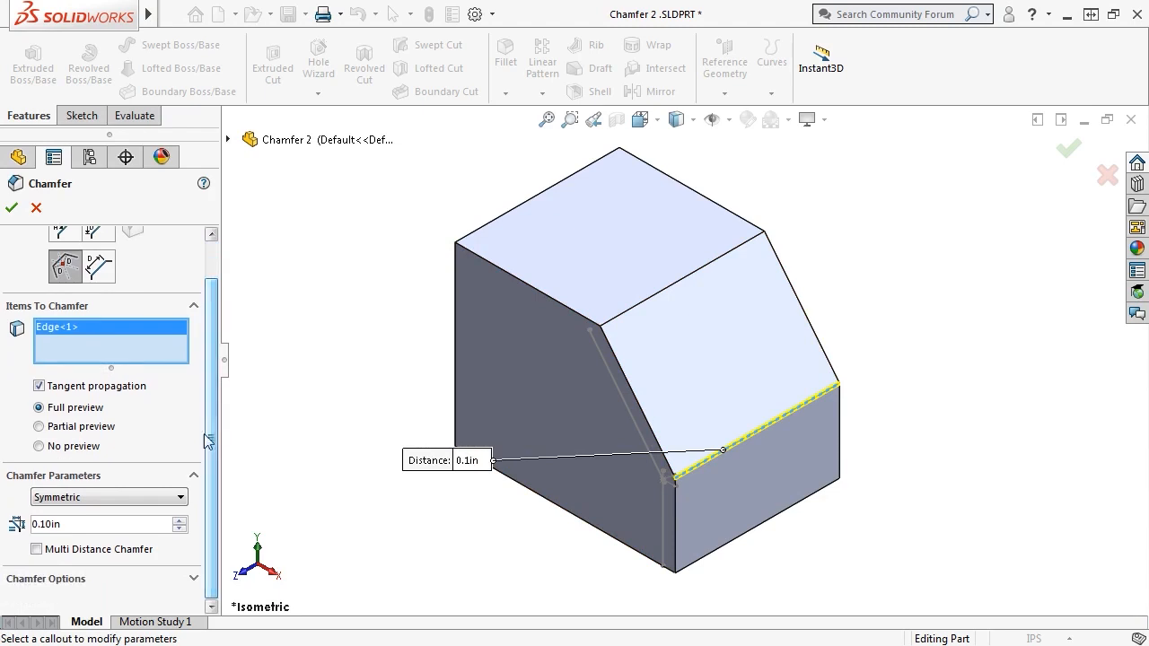
{"action": "left_click", "coordinate": [124, 500]}
{"action": "left_click", "coordinate": [120, 524]}
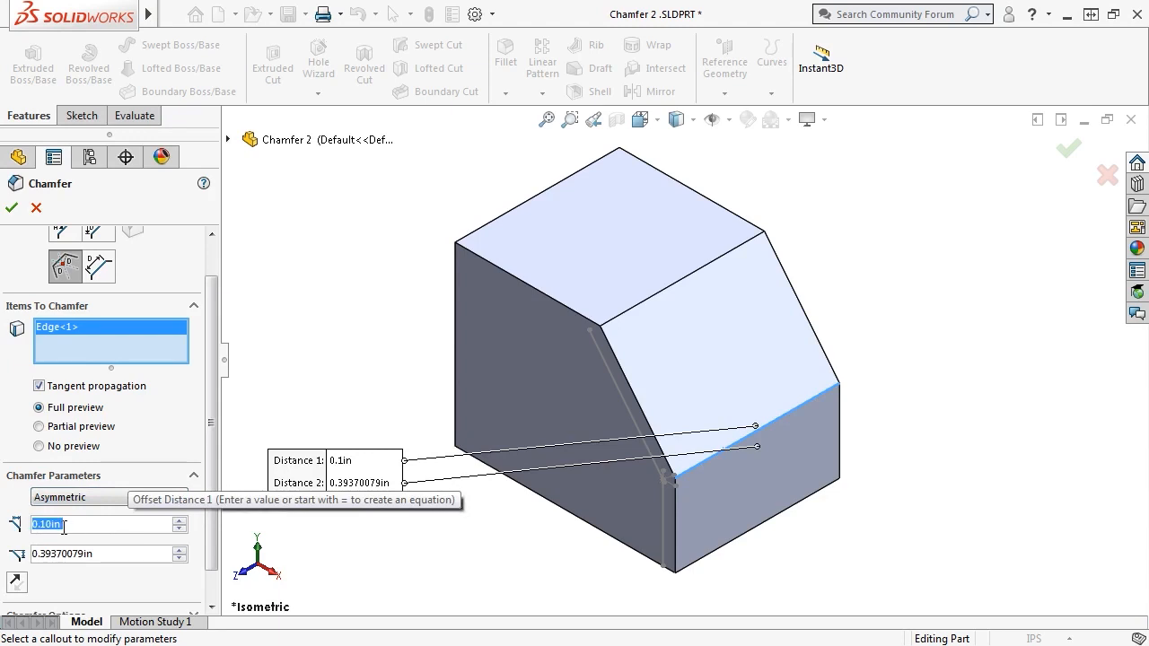
{"action": "key", "text": "BackSpace"}
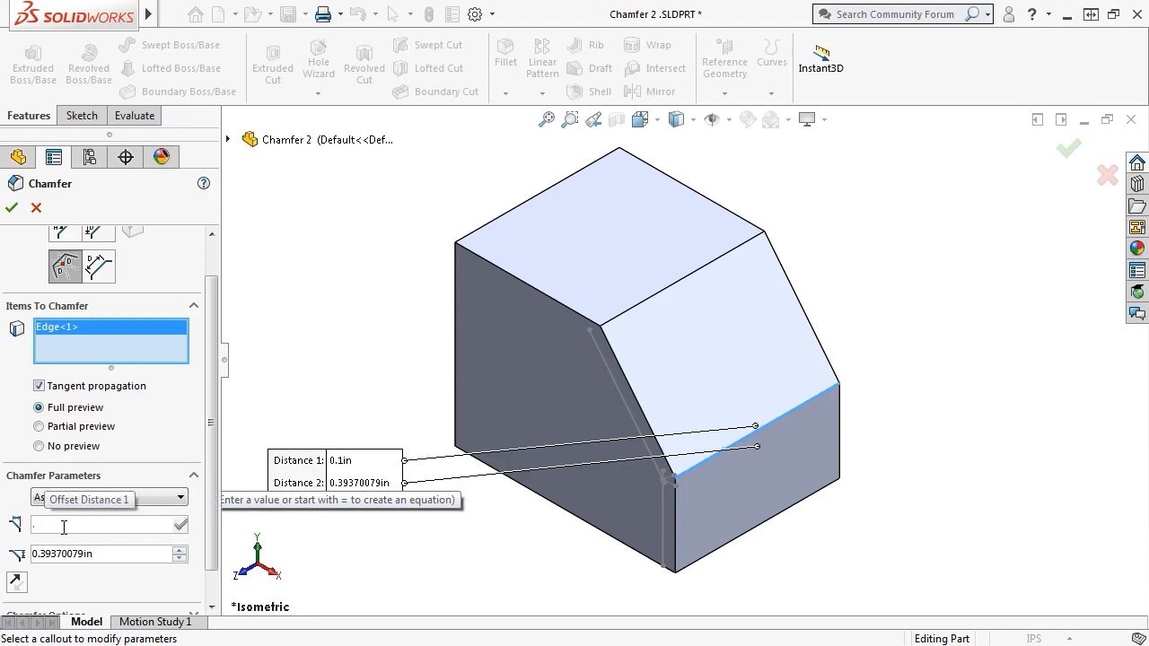
{"action": "type", "text": ".35"}
{"action": "key", "text": "Return"}
{"action": "left_click", "coordinate": [105, 553]}
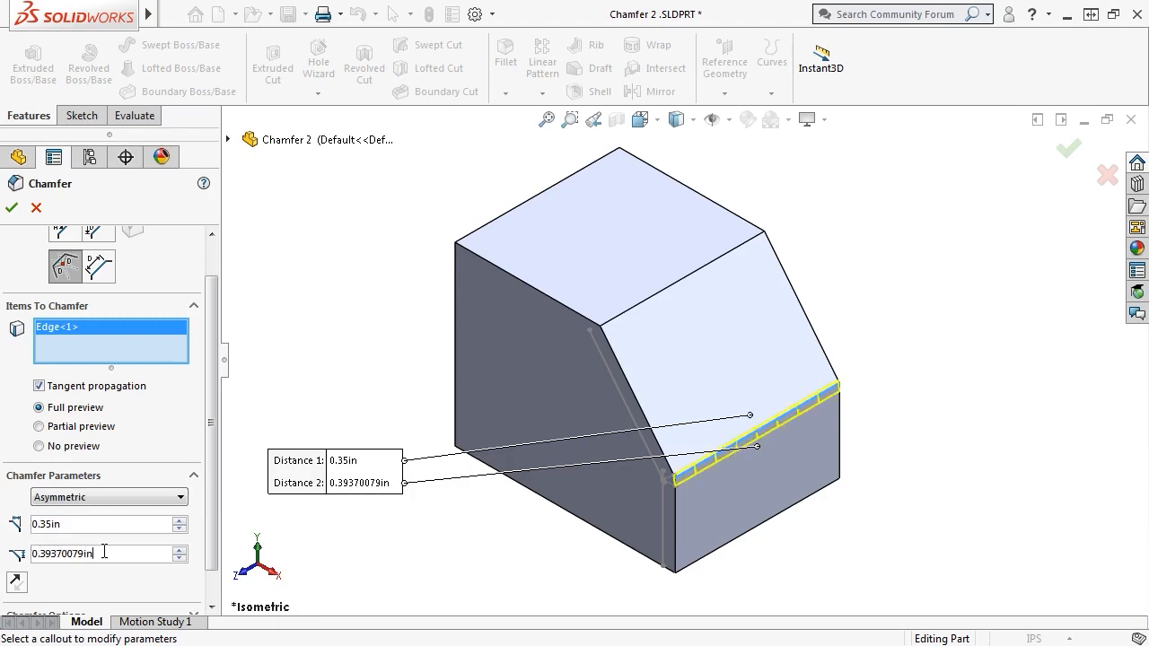
{"action": "left_click_drag", "start_coordinate": [104, 553], "coordinate": [33, 555]}
{"action": "key", "text": "BackSpace"}
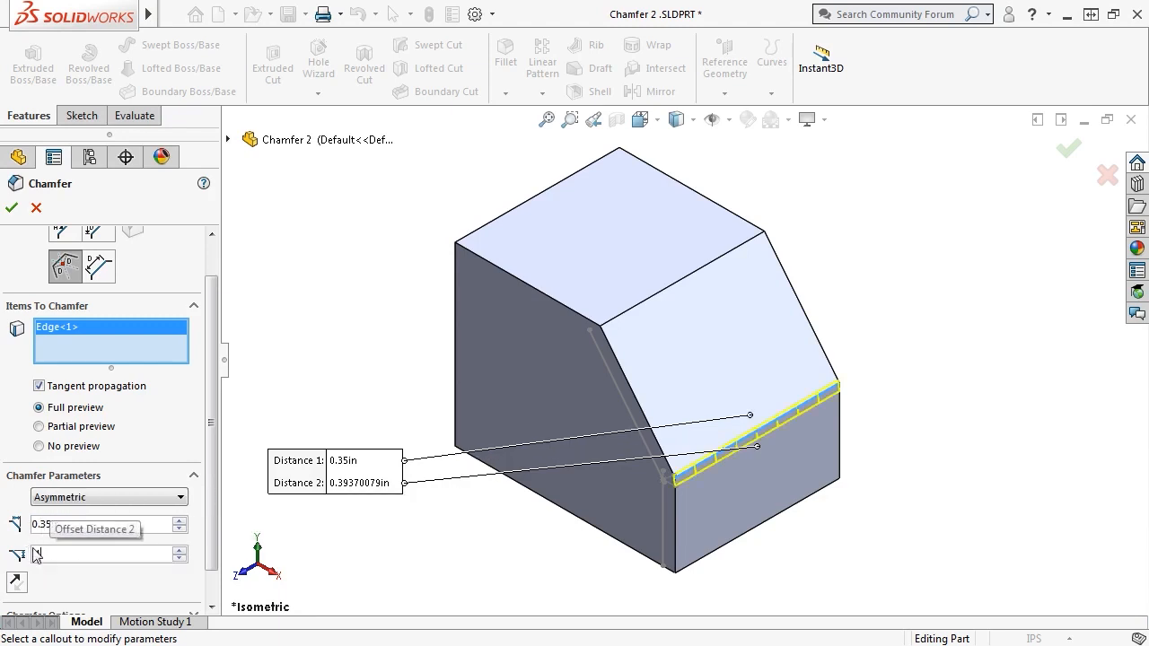
{"action": "type", "text": "0.4"}
{"action": "key", "text": "Return"}
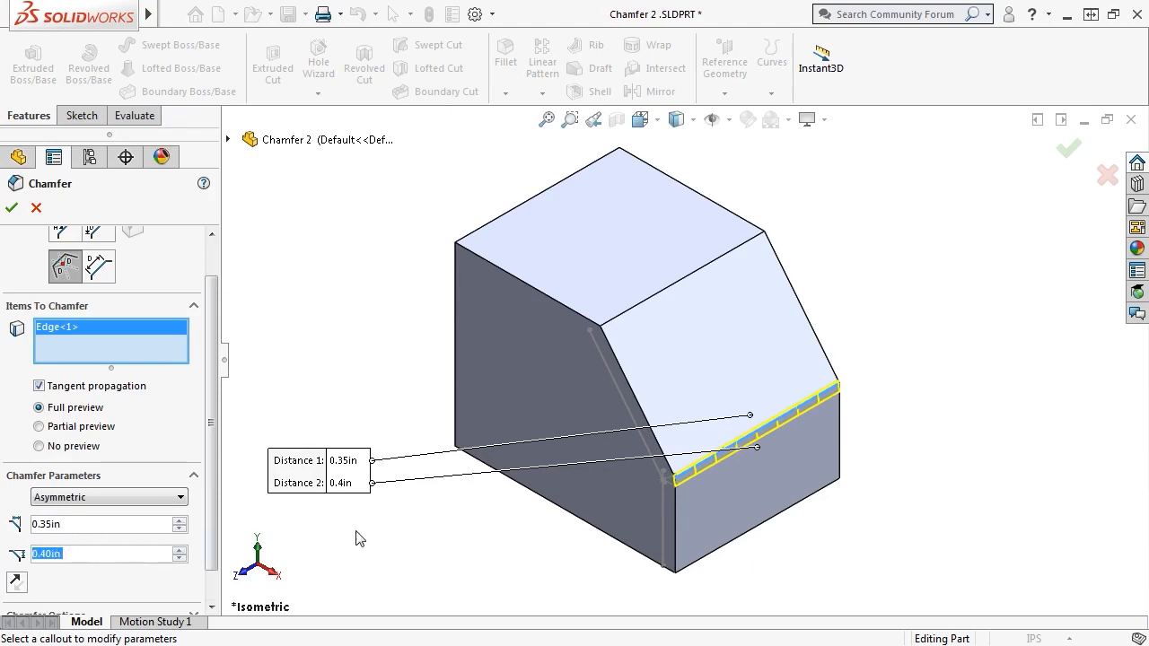
- Examine the Offset Face chamfer's profile against the sketched offset lines in the Front view, and accept the chamfer
{"action": "key", "text": "ctrl+1"}
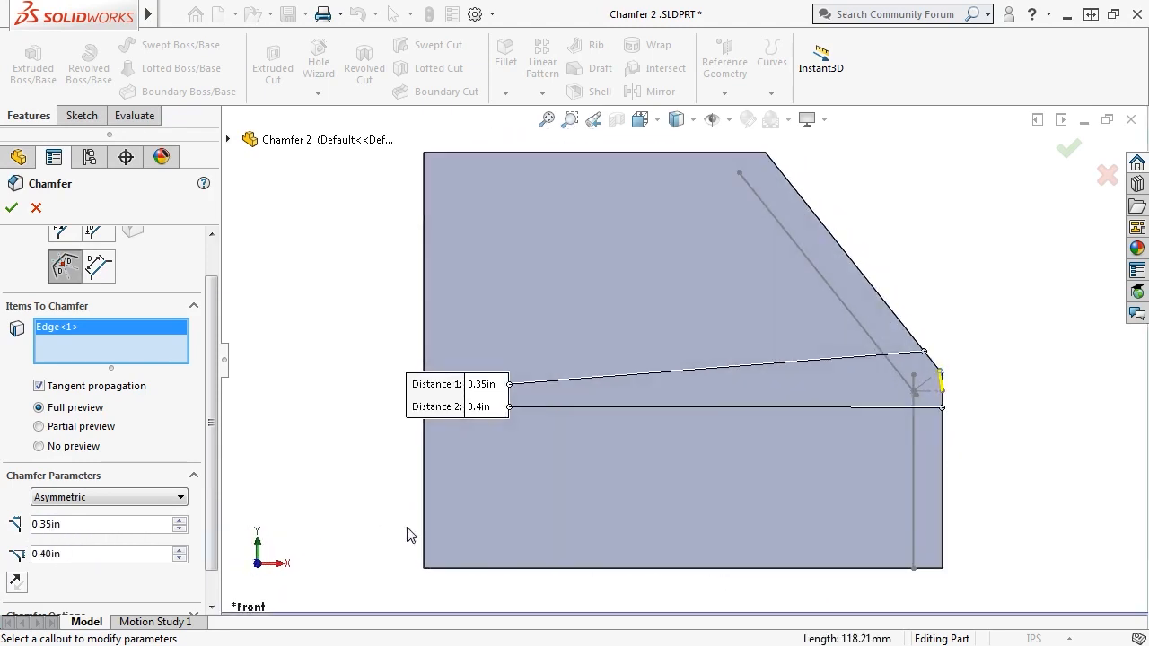
{"action": "scroll", "coordinate": [938, 398], "scroll_direction": "down", "scroll_amount": 4}
{"action": "scroll", "coordinate": [831, 364], "scroll_direction": "down", "scroll_amount": 5}
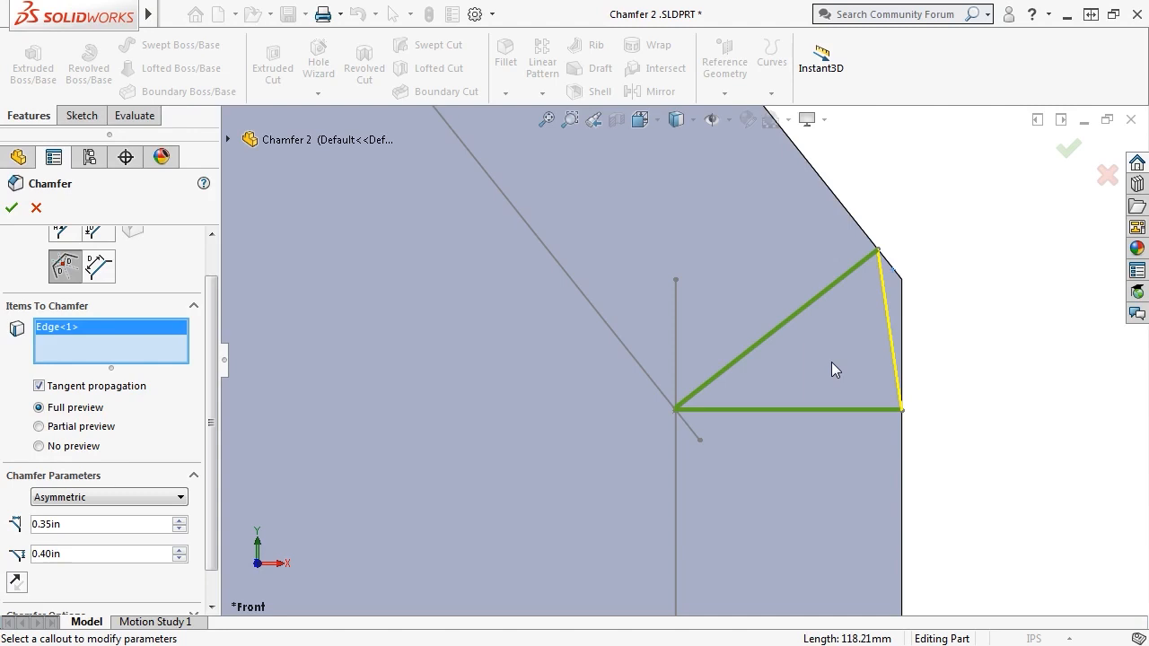
{"action": "left_click", "coordinate": [1065, 149]}
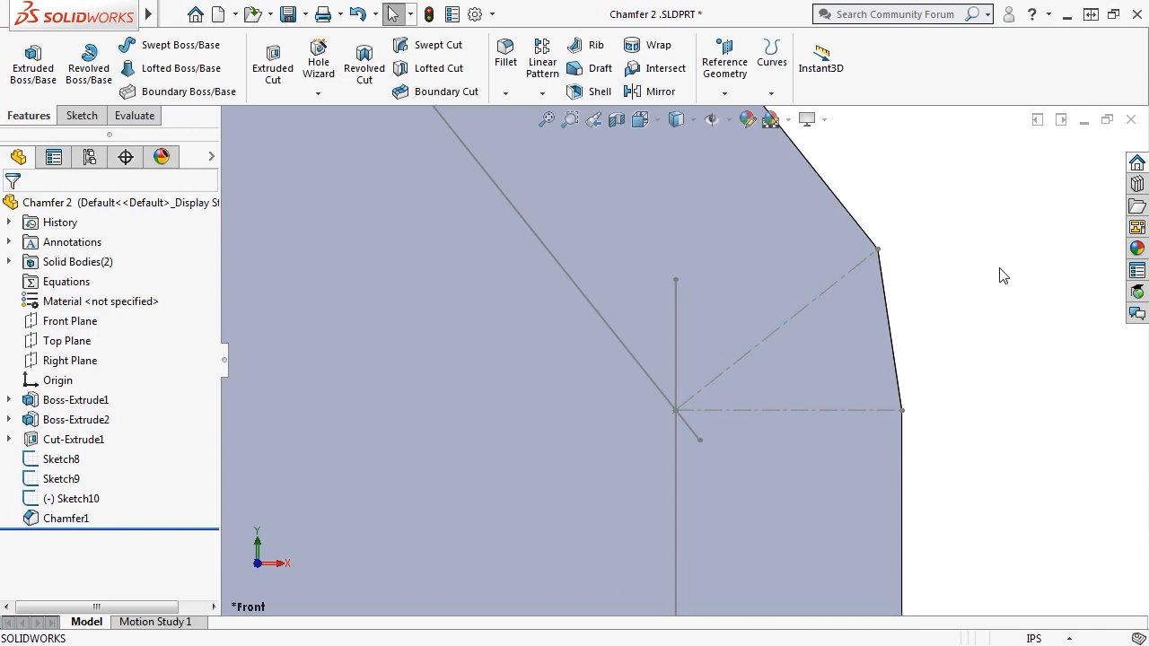
- Start a Face Face chamfer and select the sloped face and the adjacent front side face as Face Set 1
{"action": "key", "text": "ctrl+7"}
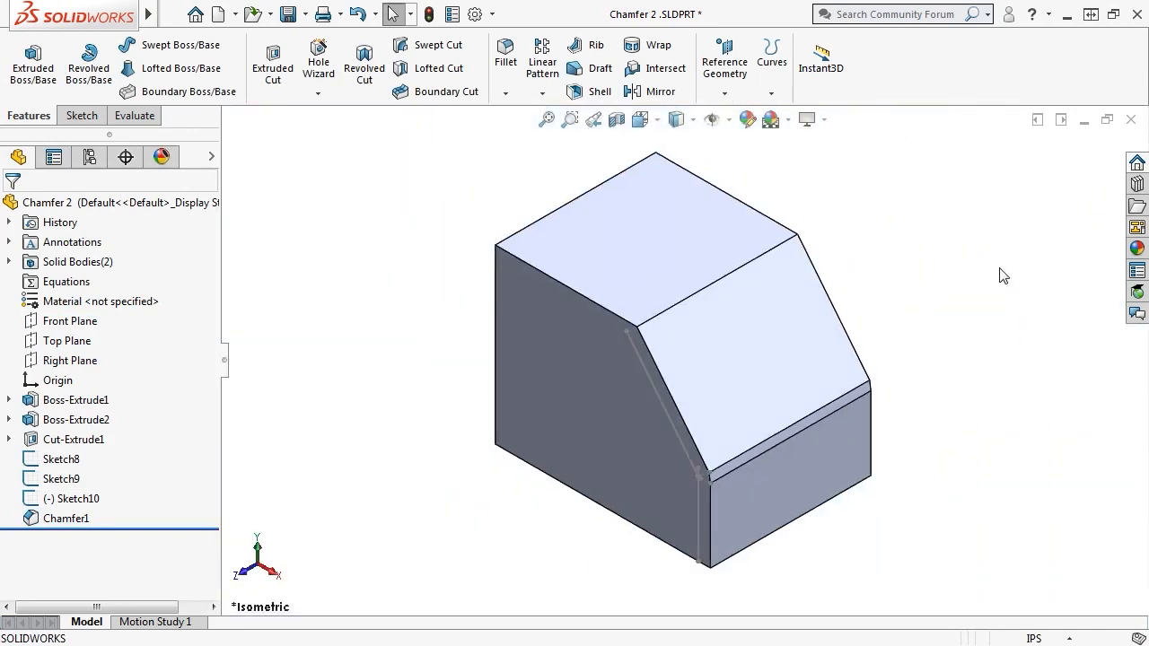
{"action": "left_click", "coordinate": [506, 94]}
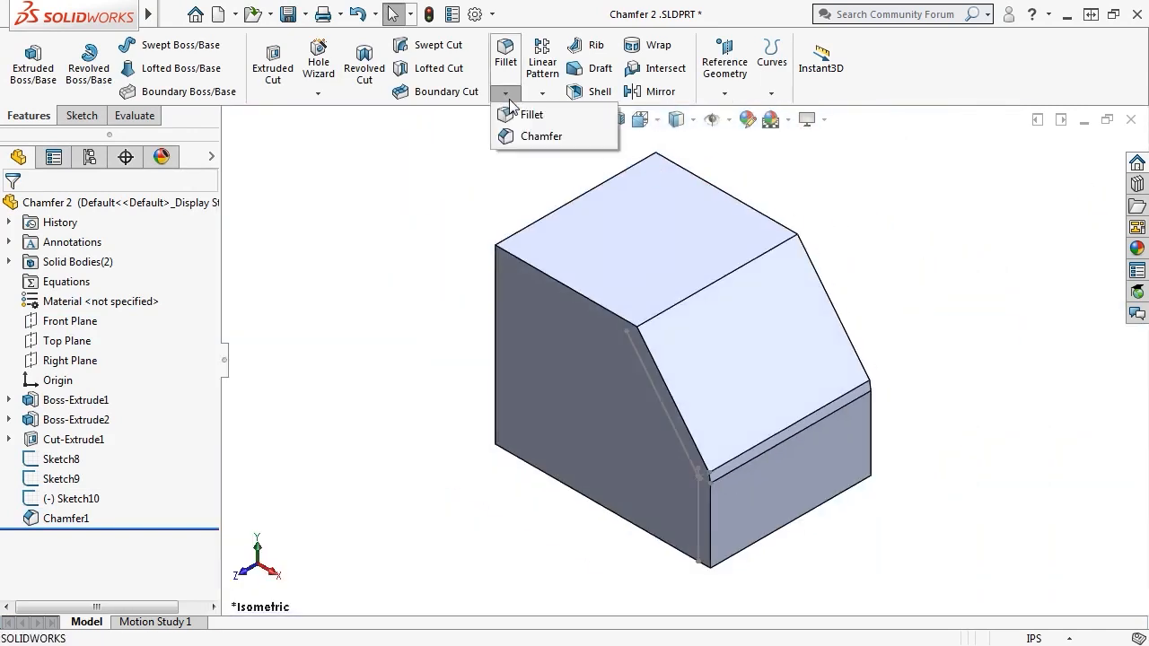
{"action": "left_click", "coordinate": [539, 137]}
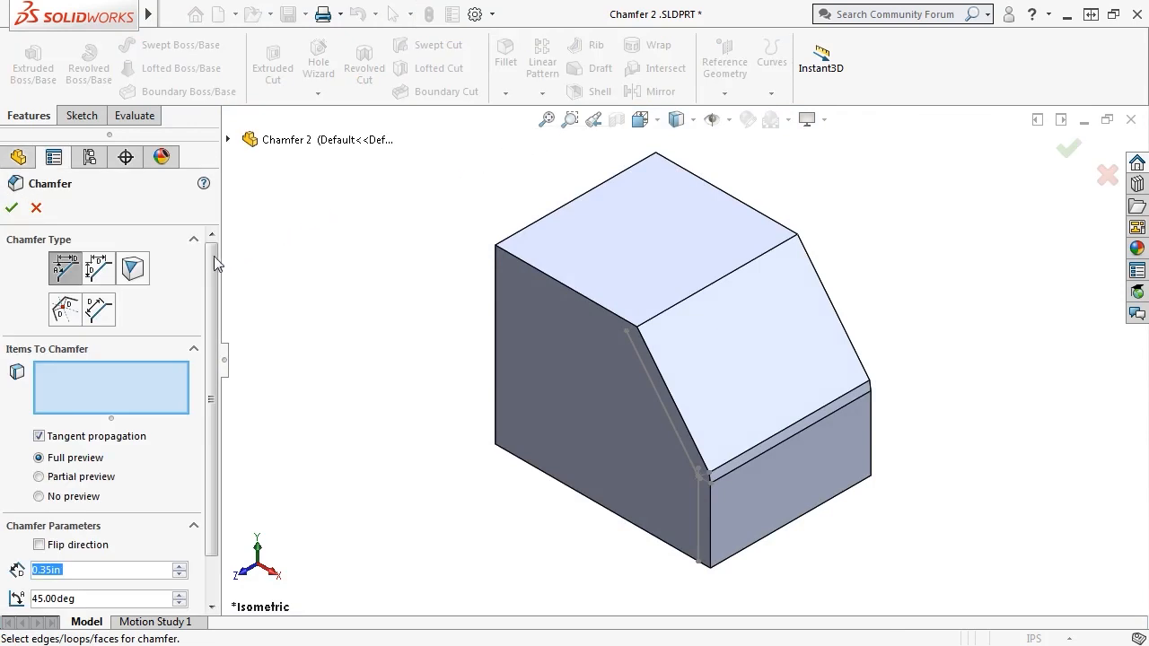
{"action": "left_click", "coordinate": [97, 310]}
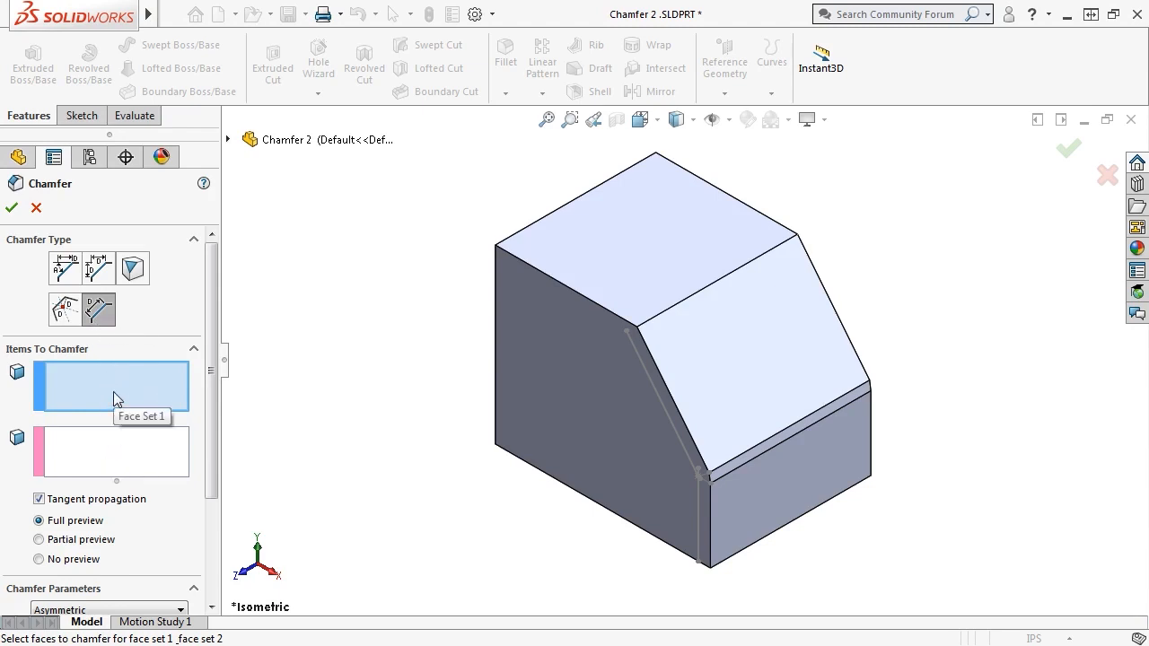
{"action": "left_click", "coordinate": [710, 380]}
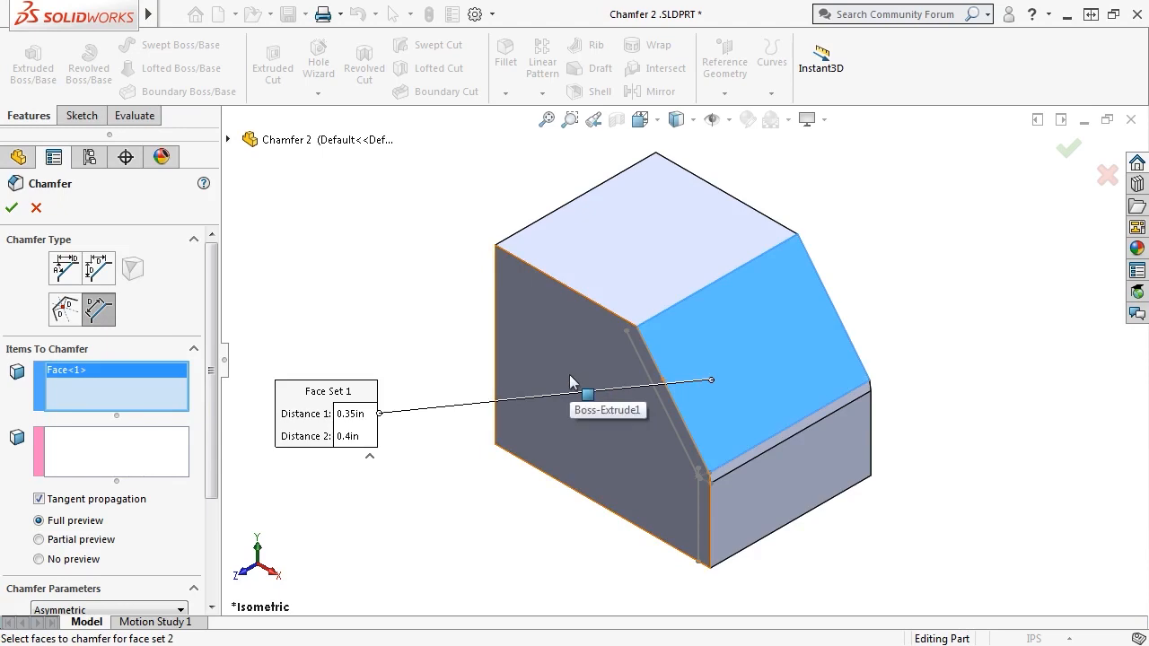
{"action": "left_click", "coordinate": [569, 375]}
- Select the block's vertical end face, top face and back side face as Face Set 2, and accept the Face Face chamfer
{"action": "left_click", "coordinate": [151, 448]}
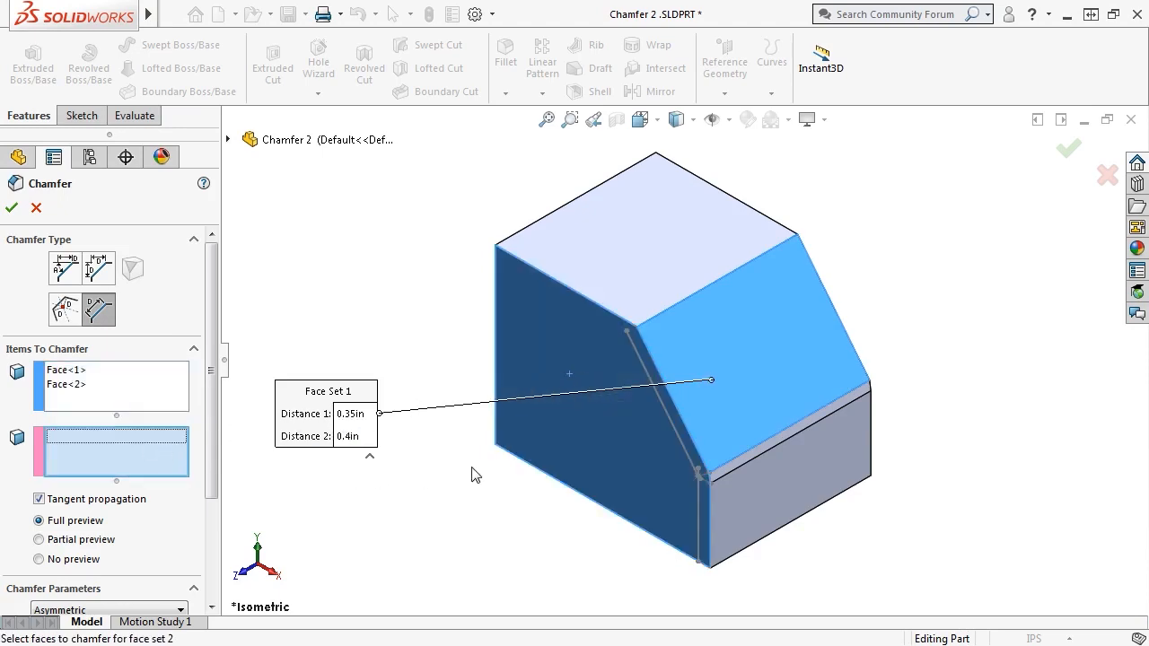
{"action": "middle_click_drag", "start_coordinate": [473, 472], "coordinate": [553, 357]}
{"action": "left_click", "coordinate": [553, 356]}
{"action": "left_click", "coordinate": [677, 243]}
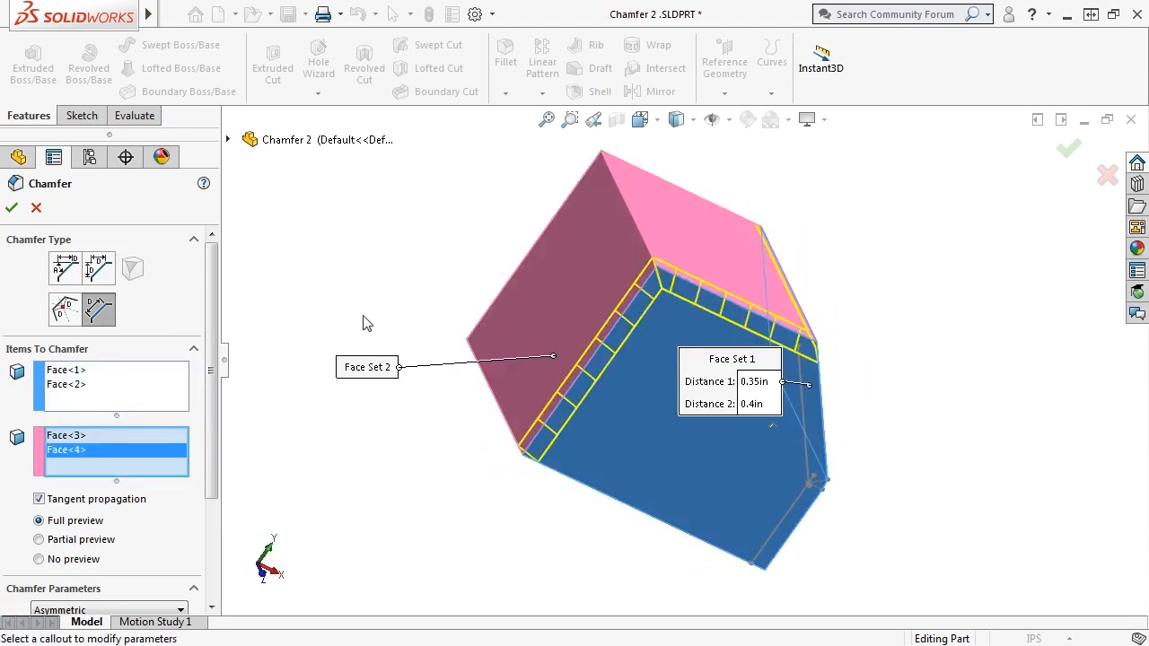
{"action": "middle_click_drag", "start_coordinate": [363, 324], "coordinate": [470, 485]}
{"action": "left_click", "coordinate": [607, 362]}
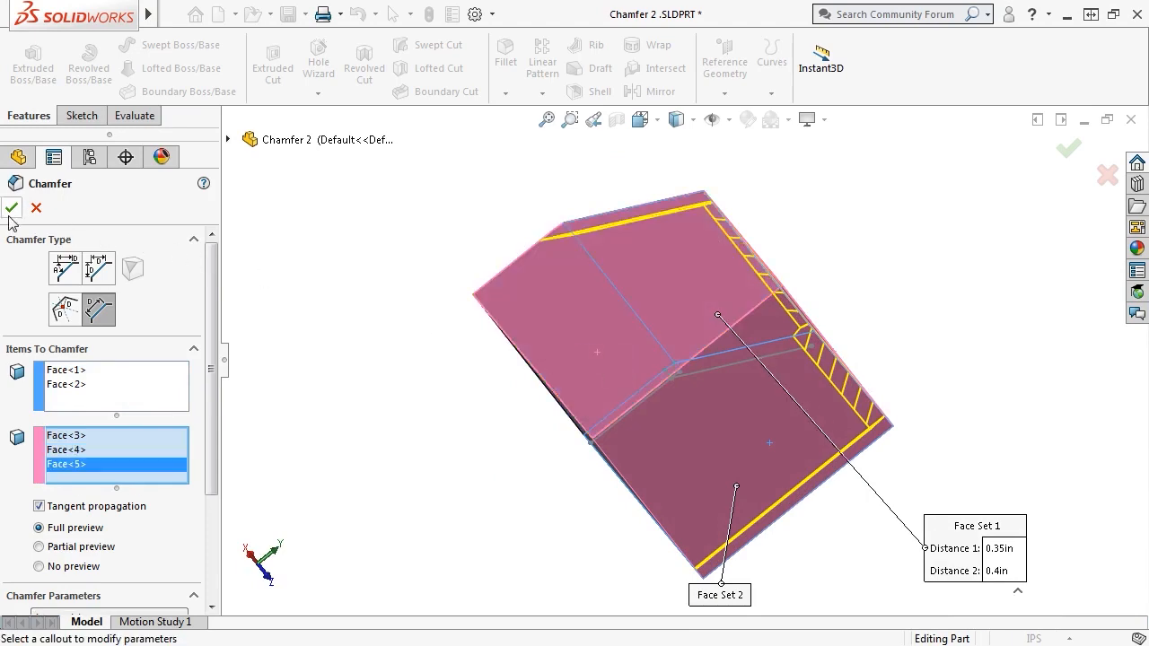
{"action": "left_click", "coordinate": [12, 207]}
{"action": "key", "text": "ctrl+7"}
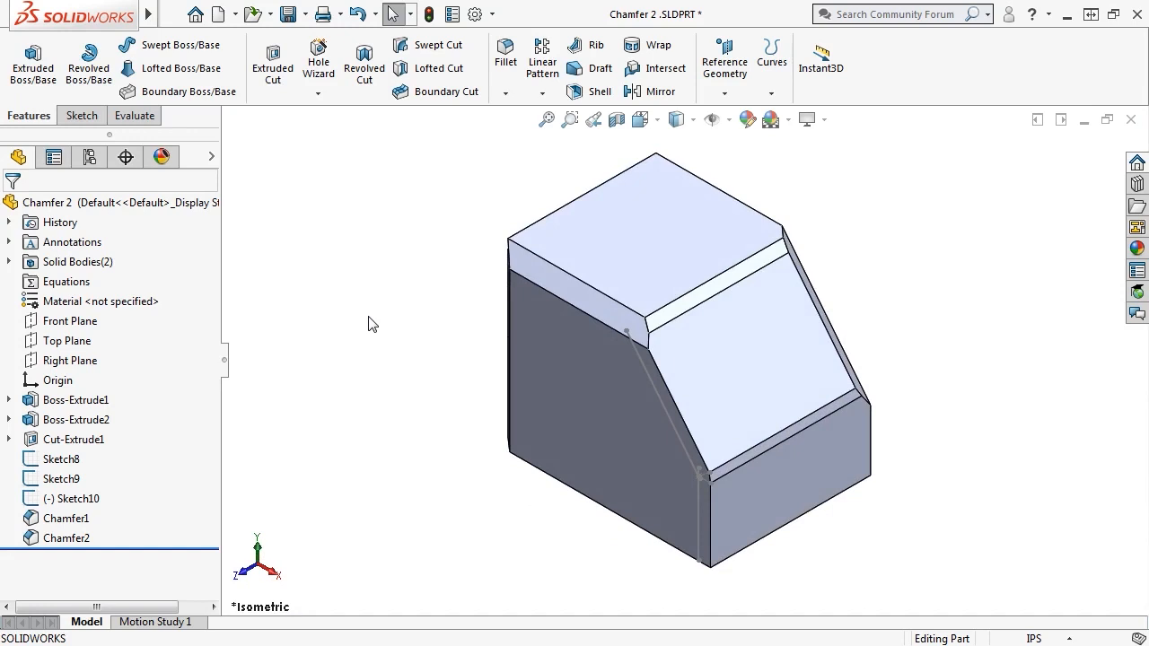
- Try switching the Offset Face chamfer's feature type to a fillet while editing it, and cancel the edit
{"action": "right_click", "coordinate": [68, 519]}
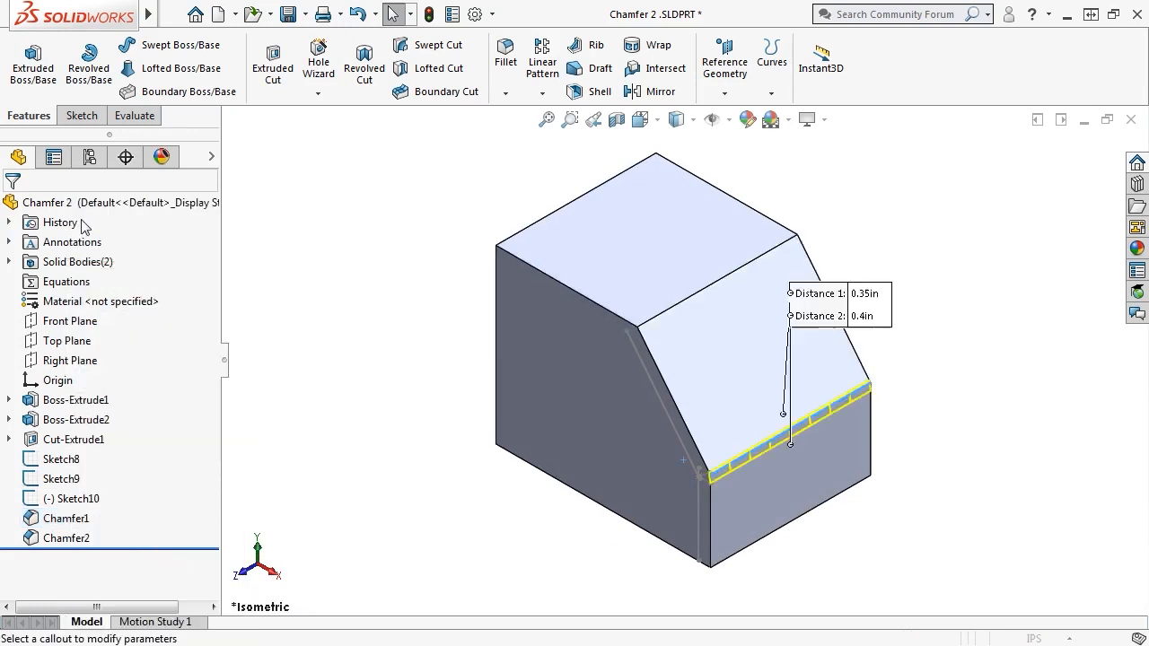
{"action": "left_click", "coordinate": [82, 216]}
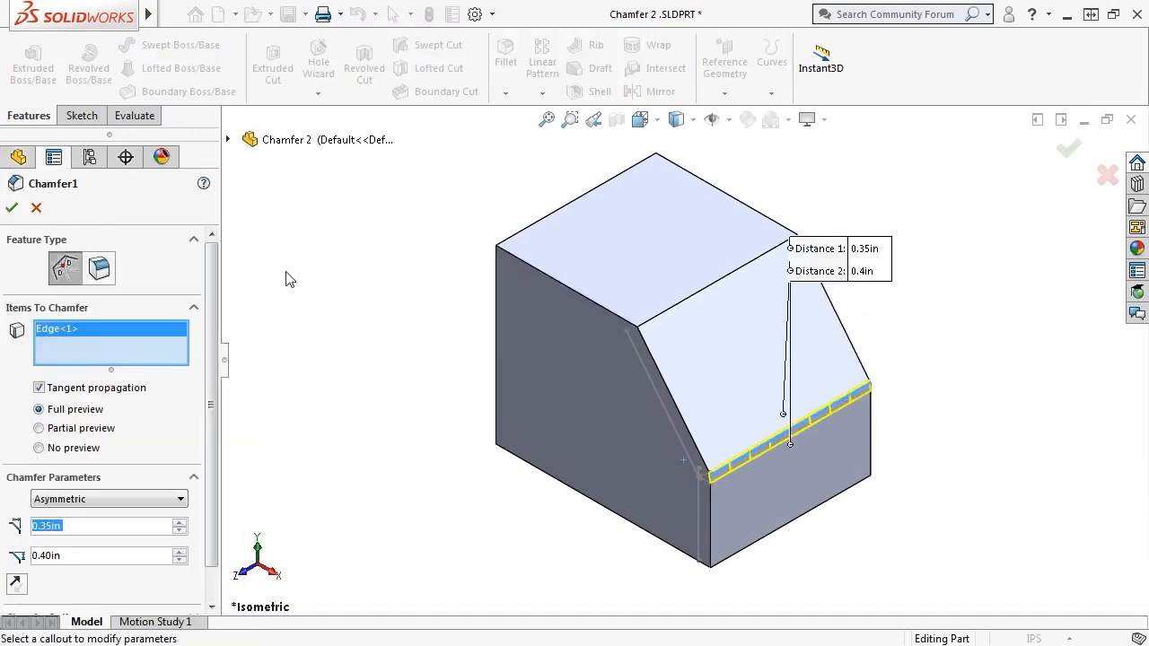
{"action": "left_click", "coordinate": [111, 274]}
{"action": "left_click", "coordinate": [37, 208]}
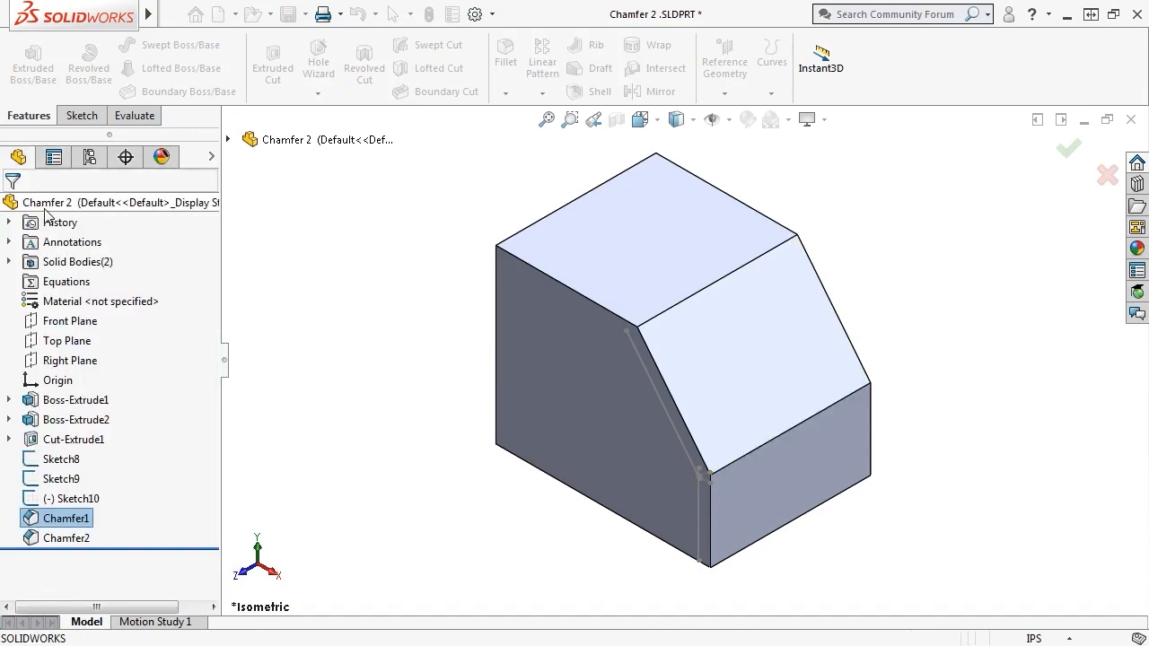
- Convert the Face Face chamfer into an asymmetric fillet and accept it
{"action": "right_click", "coordinate": [79, 539]}
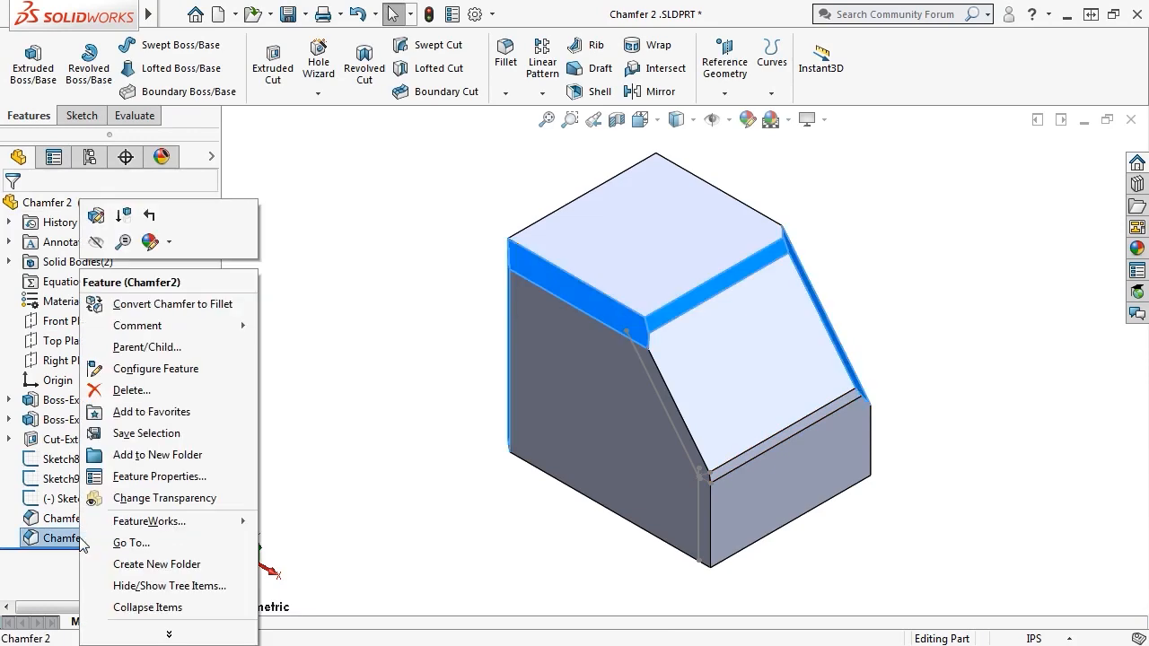
{"action": "left_click", "coordinate": [210, 308]}
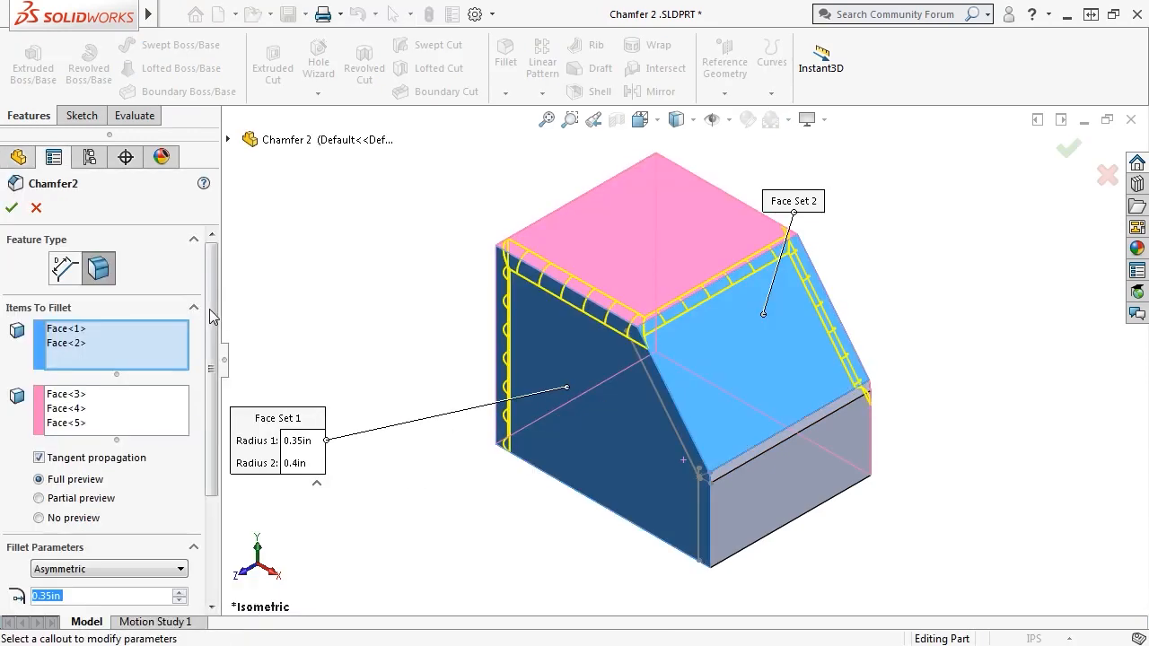
{"action": "left_click", "coordinate": [11, 208]}
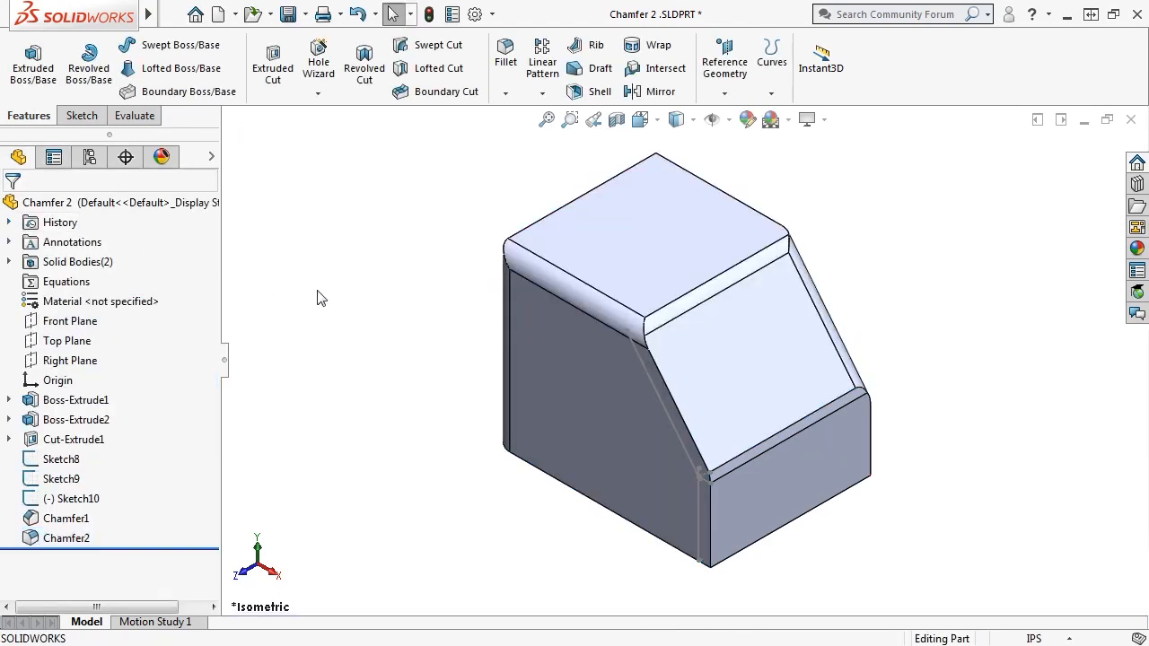
{"action": "right_click", "coordinate": [88, 540]}
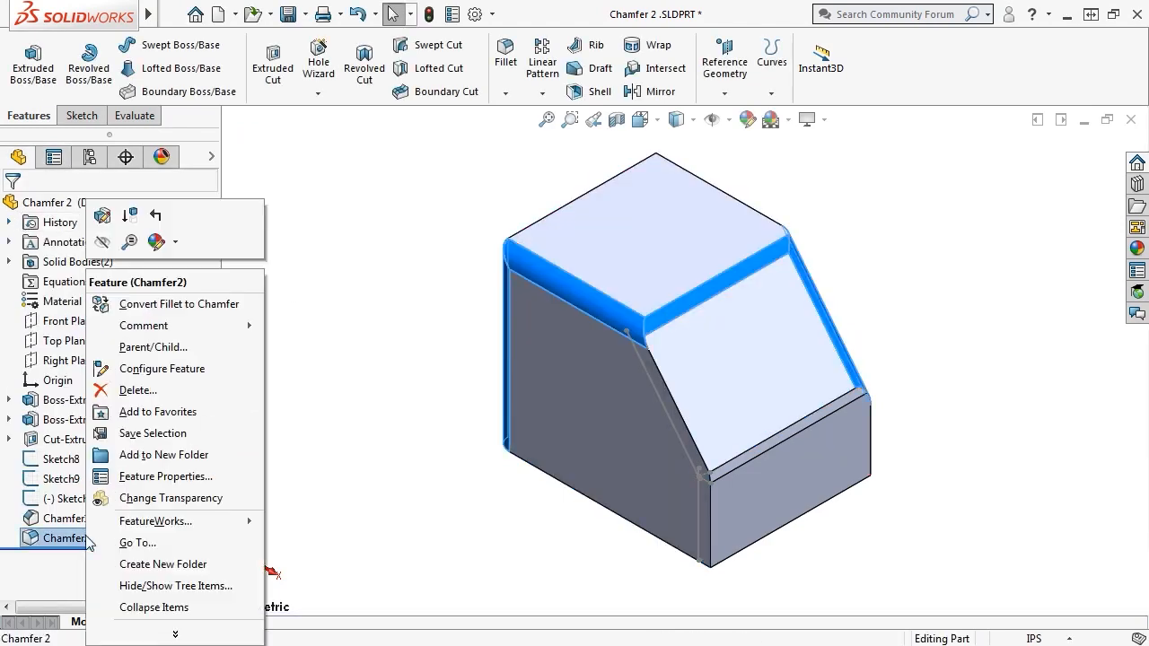
{"action": "left_click", "coordinate": [338, 312]}
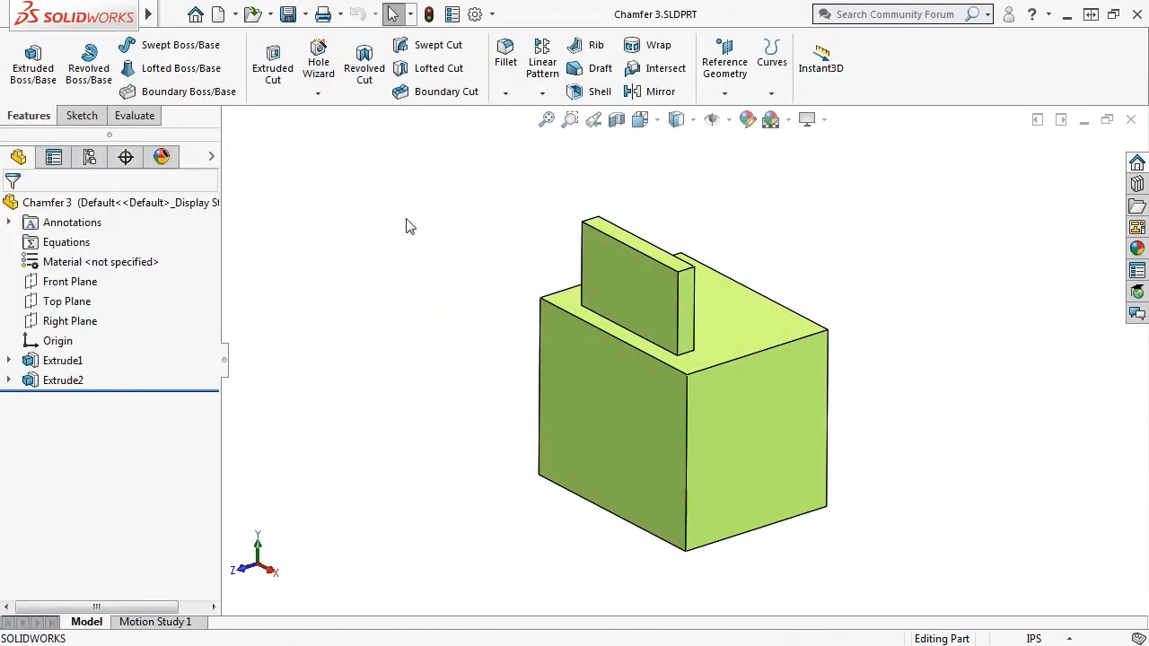
- Add an Angle Distance chamfer of 0.9 in at 45 degrees with Keep features to the block's long top edge in front of the upright plate
{"action": "left_click", "coordinate": [506, 94]}
{"action": "left_click", "coordinate": [530, 135]}
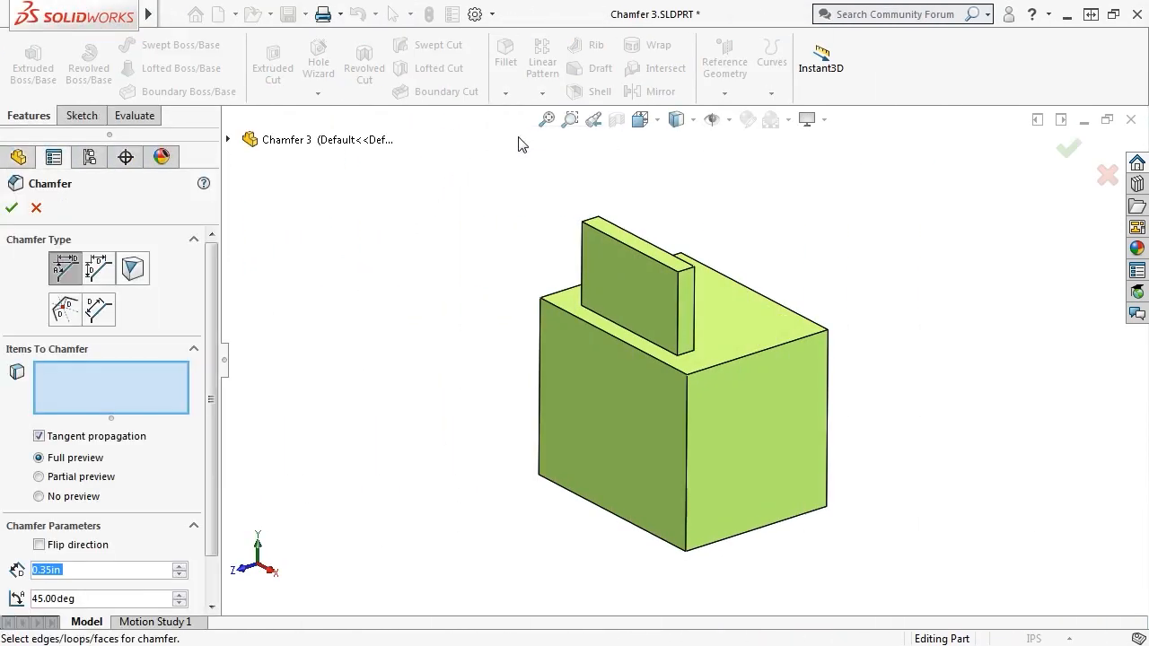
{"action": "scroll", "coordinate": [219, 384], "scroll_direction": "down", "scroll_amount": 2}
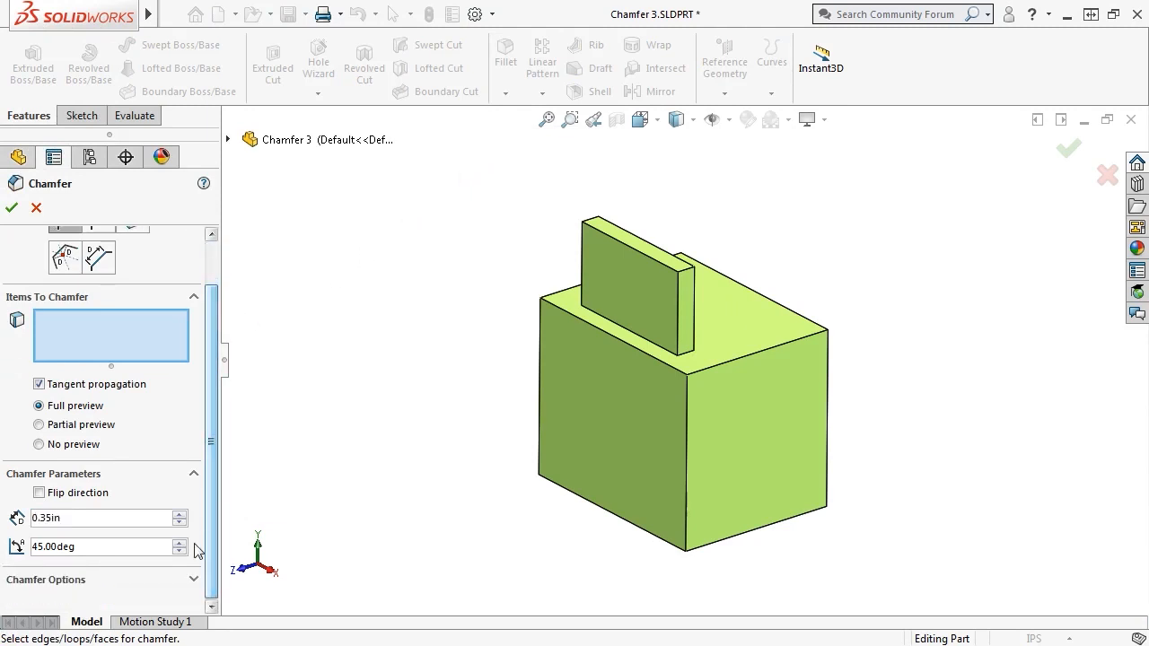
{"action": "left_click", "coordinate": [193, 579]}
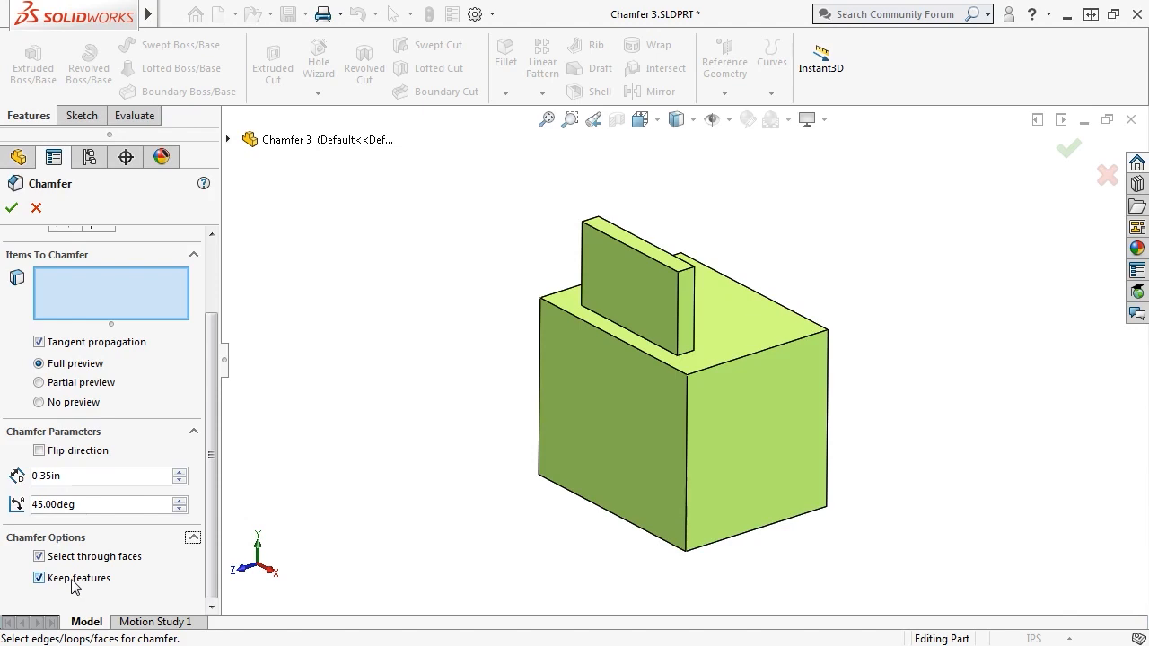
{"action": "left_click", "coordinate": [614, 338]}
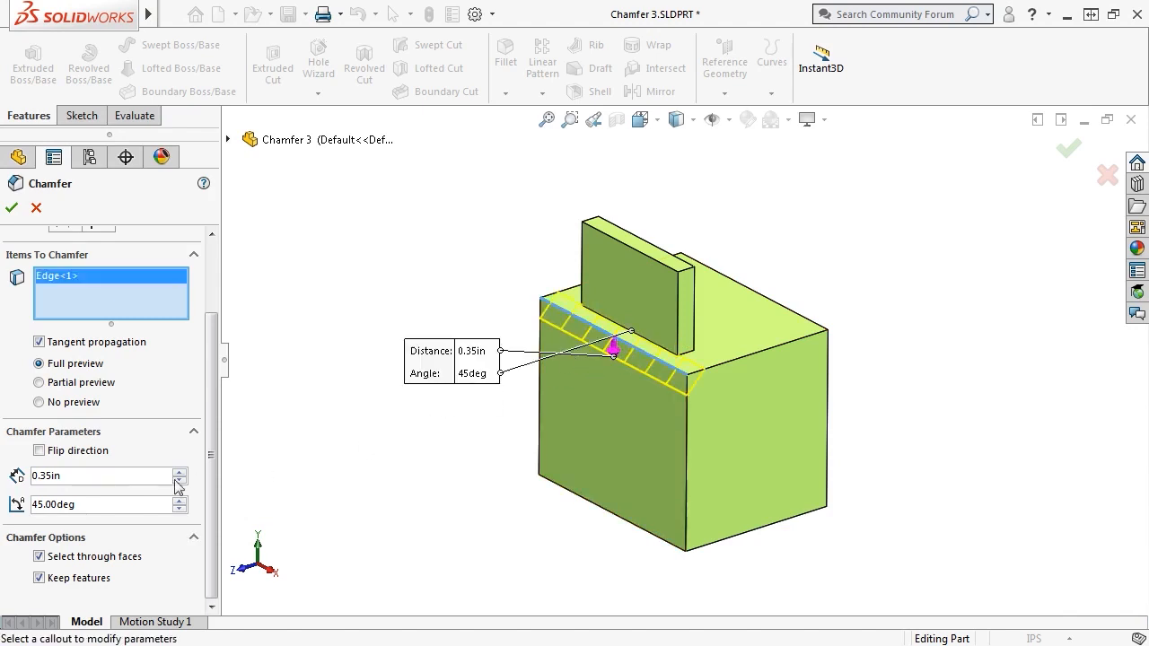
{"action": "left_click_drag", "start_coordinate": [129, 480], "coordinate": [32, 480]}
{"action": "type", "text": "0.9"}
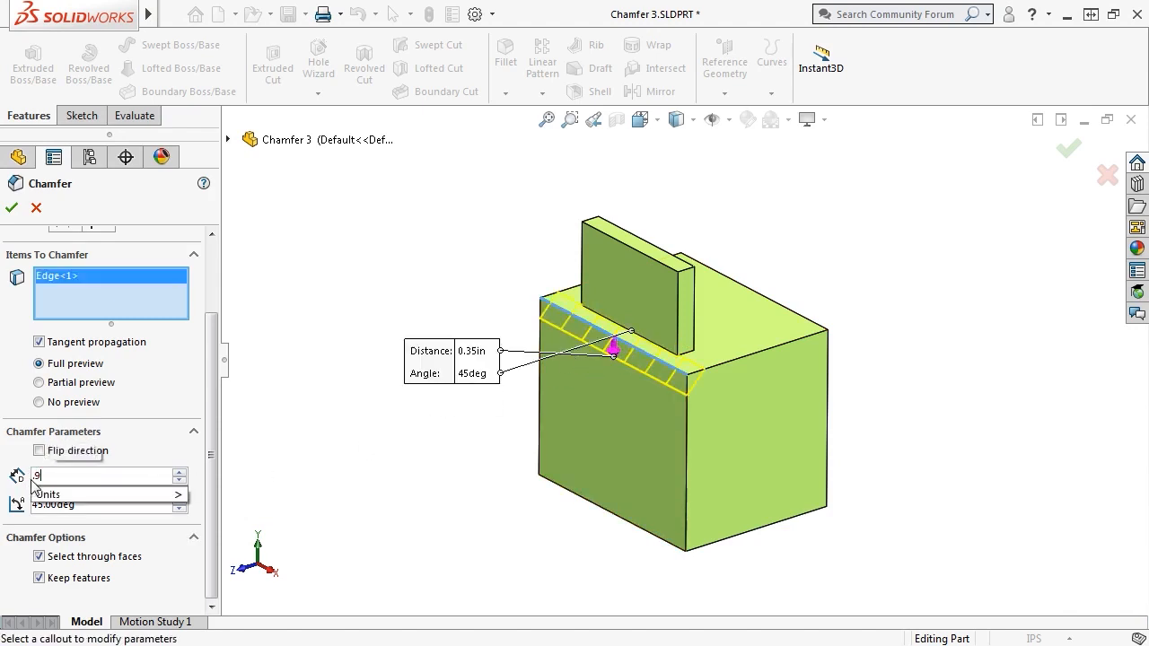
{"action": "key", "text": "Return"}
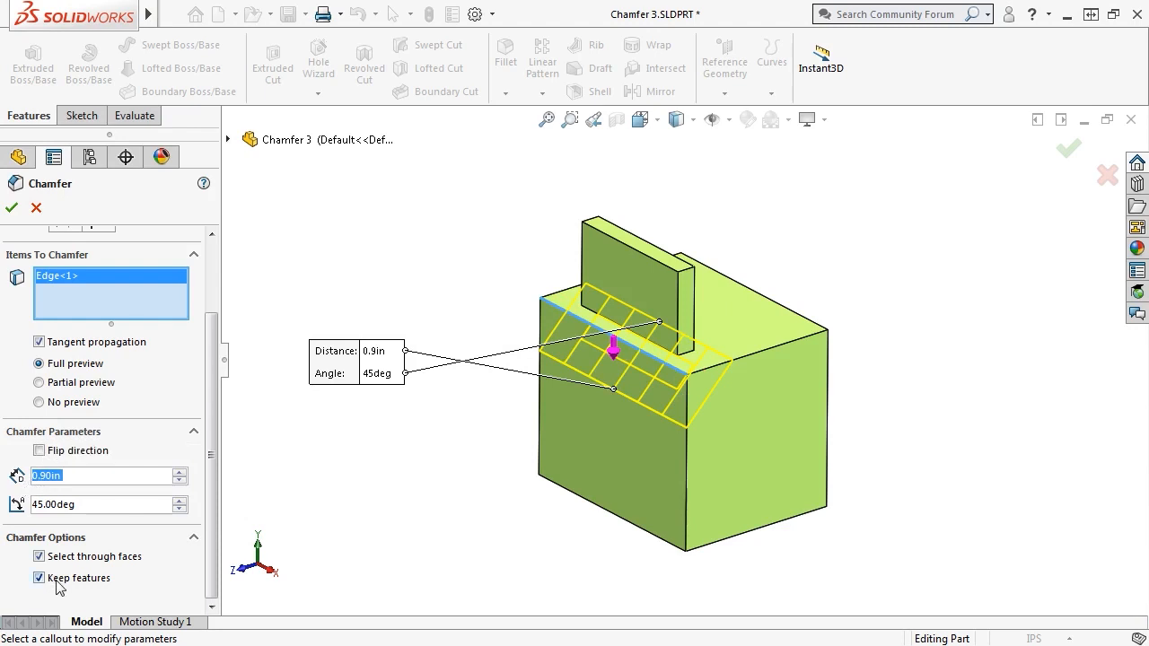
{"action": "left_click", "coordinate": [12, 207]}
{"action": "left_click", "coordinate": [391, 323]}
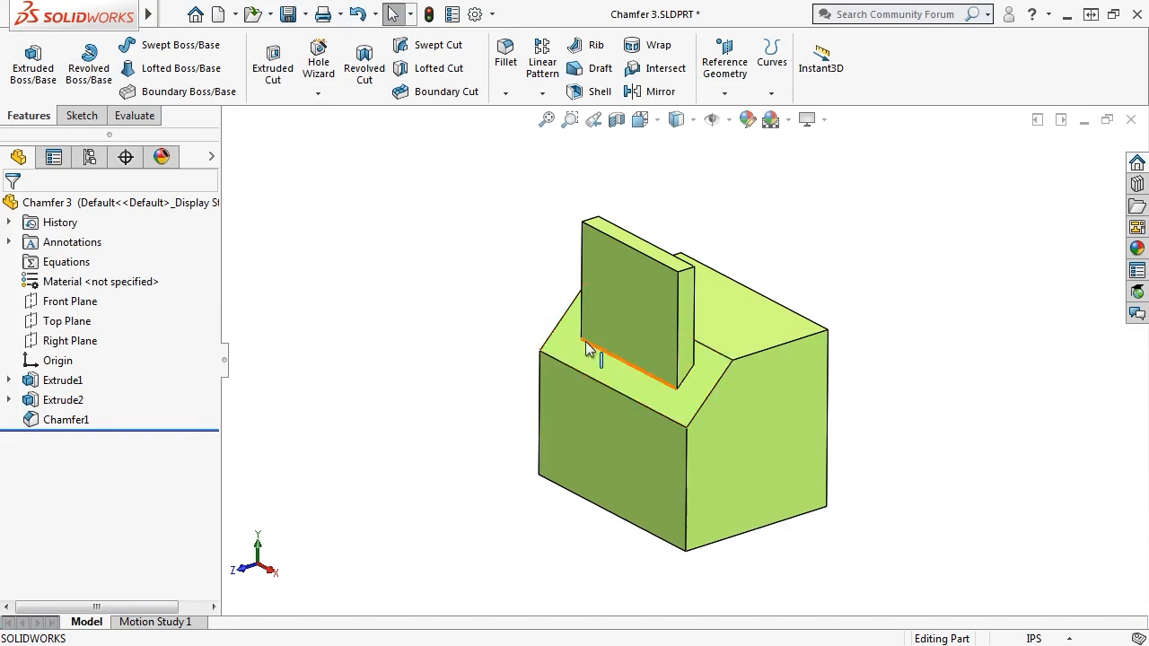
- Add a symmetric Distance Distance chamfer of 0.6 in to the edge where the upright plate's front face meets the sloped face
{"action": "left_click", "coordinate": [619, 358]}
{"action": "left_click", "coordinate": [505, 95]}
{"action": "left_click", "coordinate": [531, 137]}
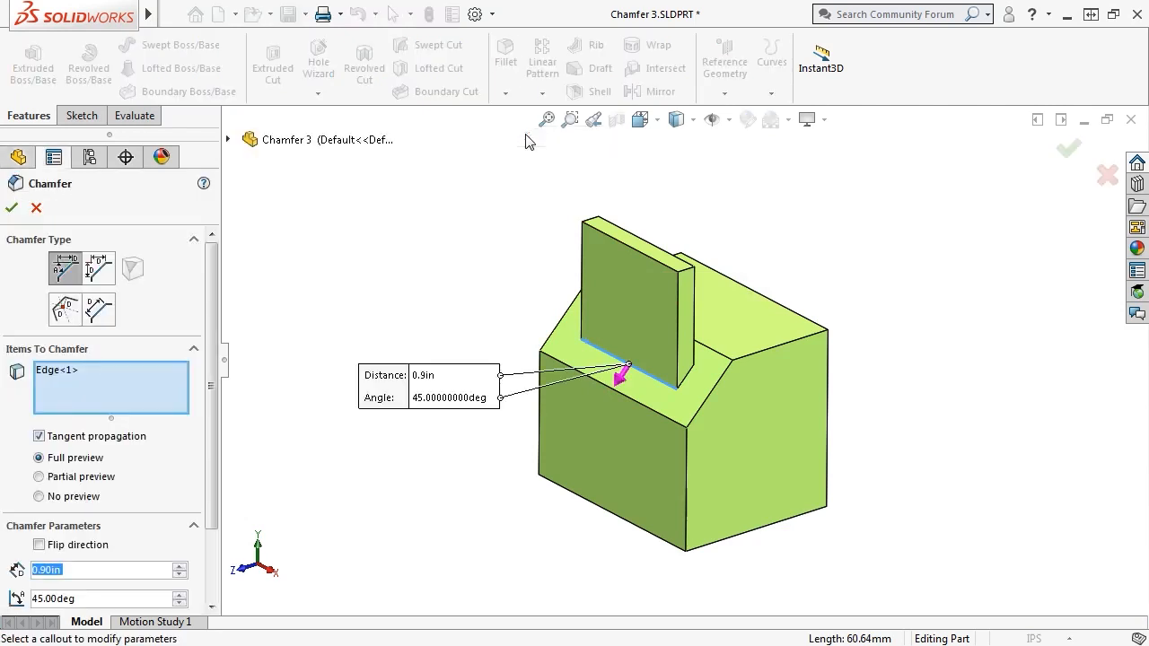
{"action": "left_click", "coordinate": [98, 267]}
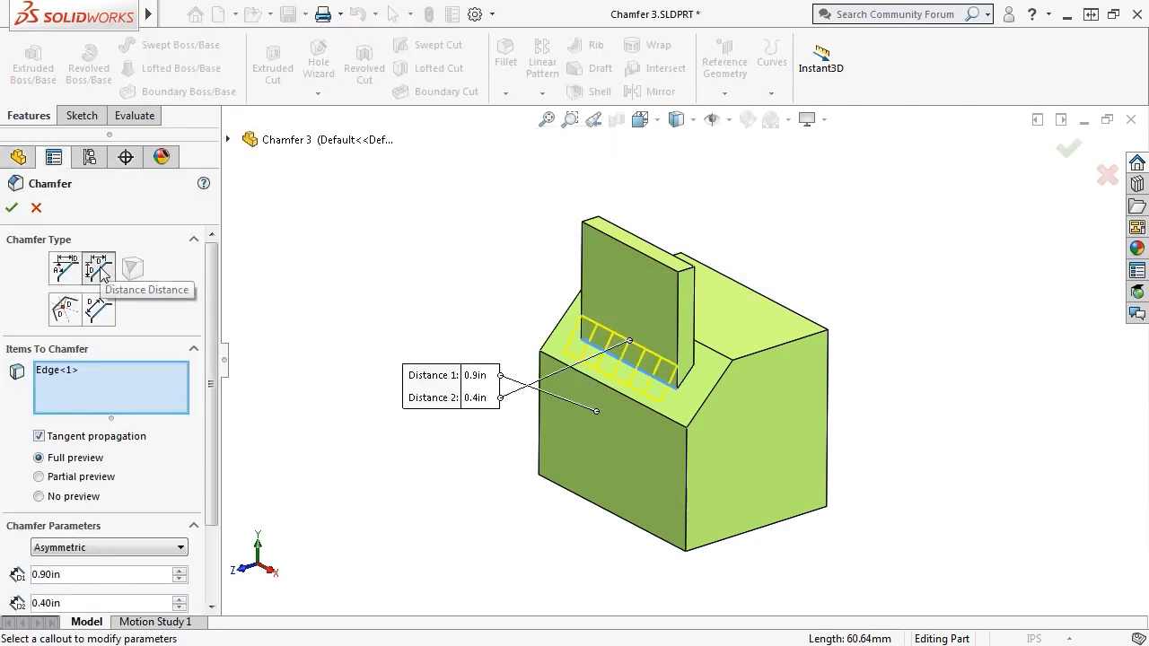
{"action": "left_click", "coordinate": [171, 548]}
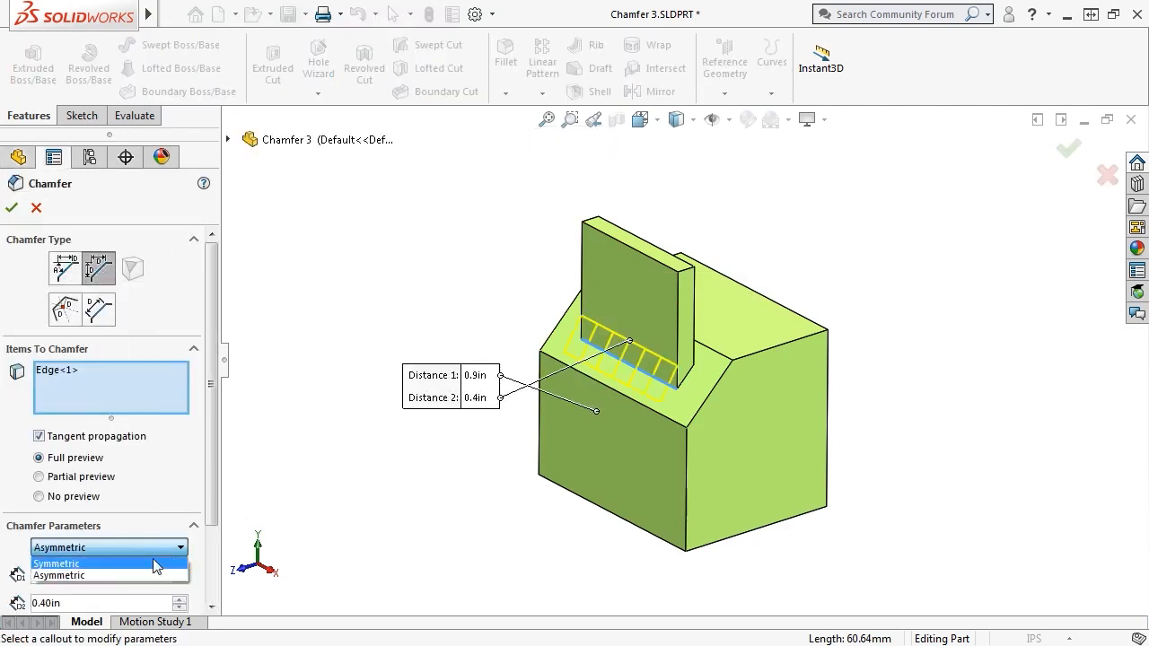
{"action": "left_click", "coordinate": [90, 560]}
{"action": "scroll", "coordinate": [212, 525], "scroll_direction": "down", "scroll_amount": 1}
{"action": "scroll", "coordinate": [214, 529], "scroll_direction": "down", "scroll_amount": 1}
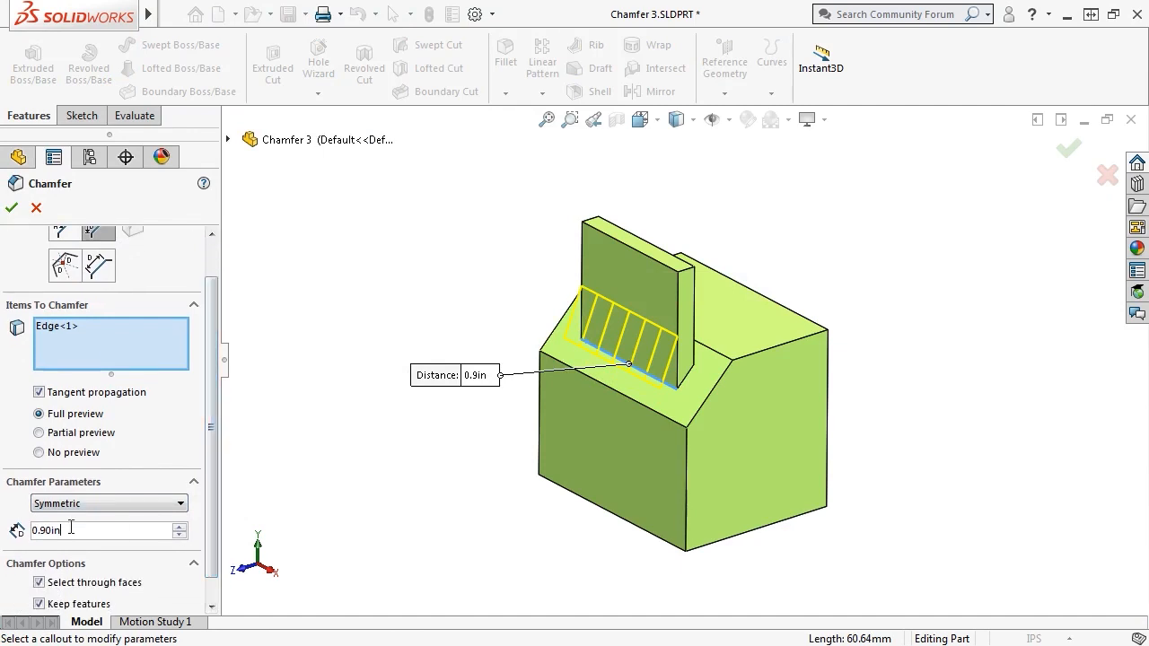
{"action": "double_click", "coordinate": [40, 530]}
{"action": "type", "text": "6"}
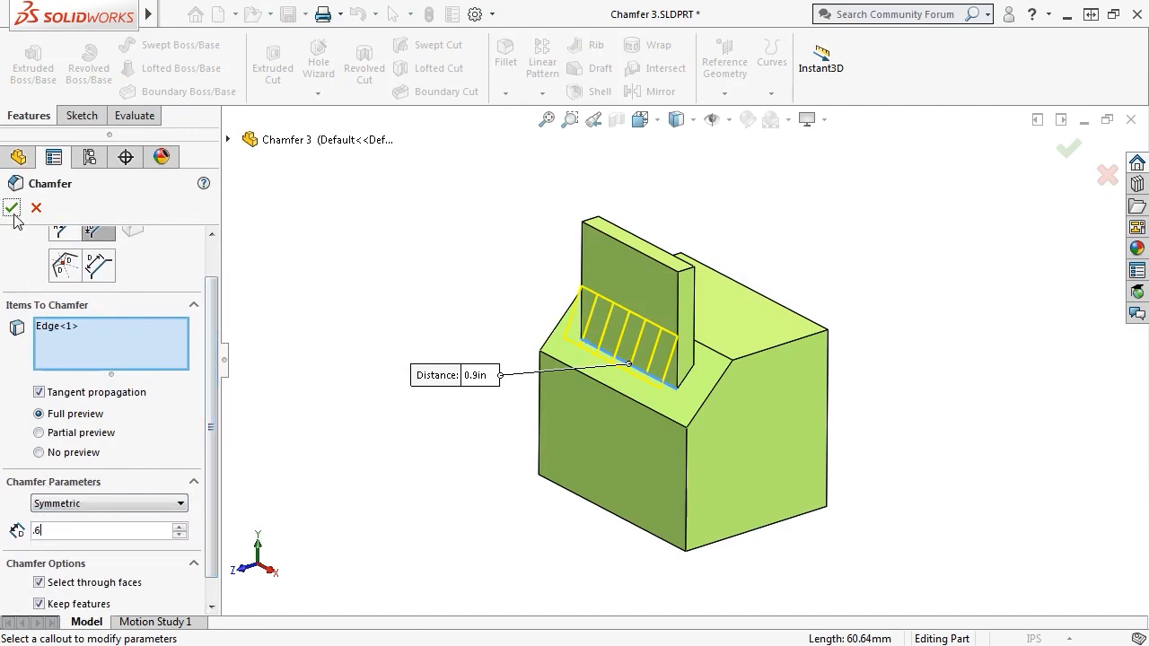
{"action": "left_click", "coordinate": [11, 207]}
{"action": "left_click", "coordinate": [377, 305]}
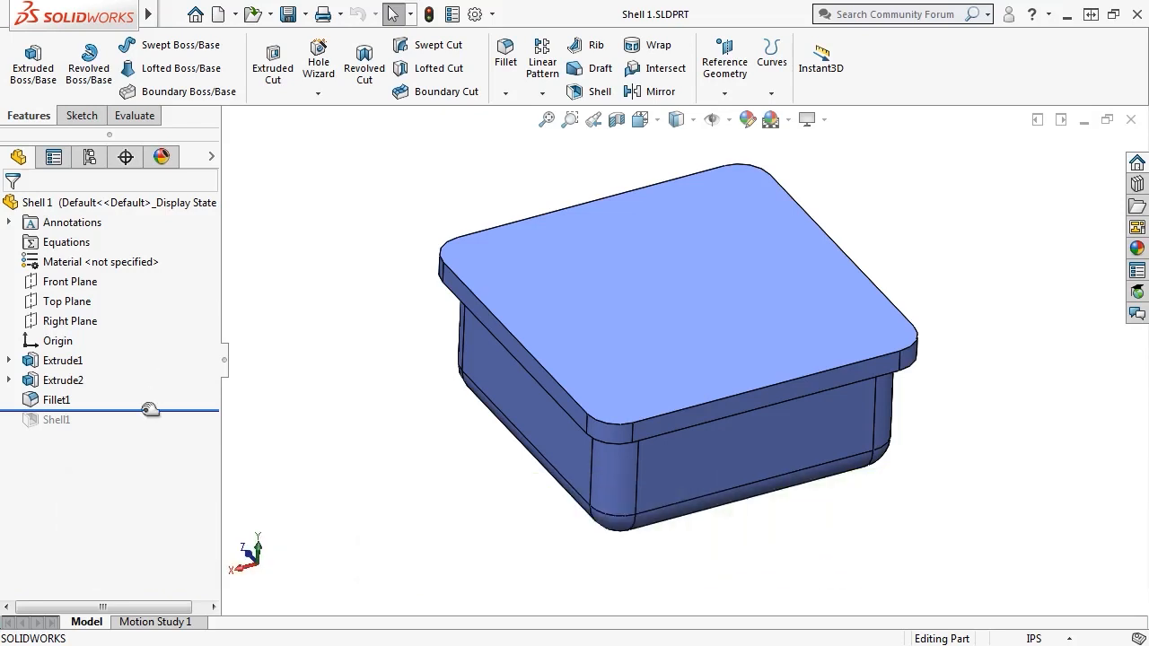
- Roll the box part forward past its shell feature, and inspect the shelled bottle part
{"action": "left_click_drag", "start_coordinate": [150, 410], "coordinate": [149, 429]}
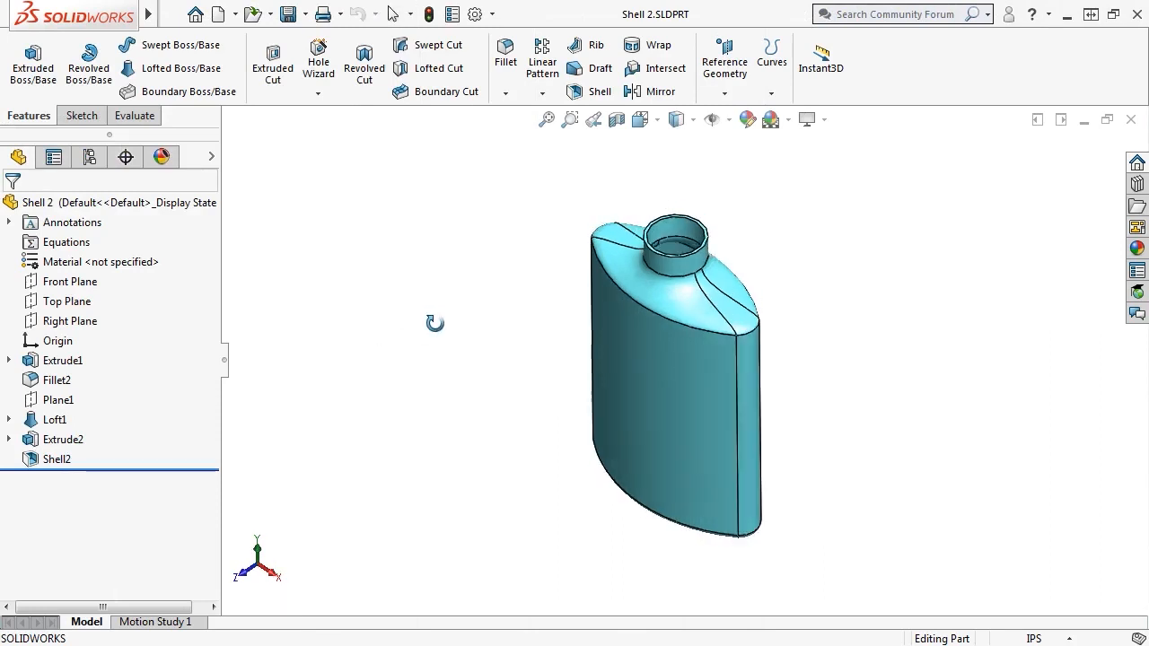
{"action": "middle_click_drag", "start_coordinate": [435, 323], "coordinate": [431, 274]}
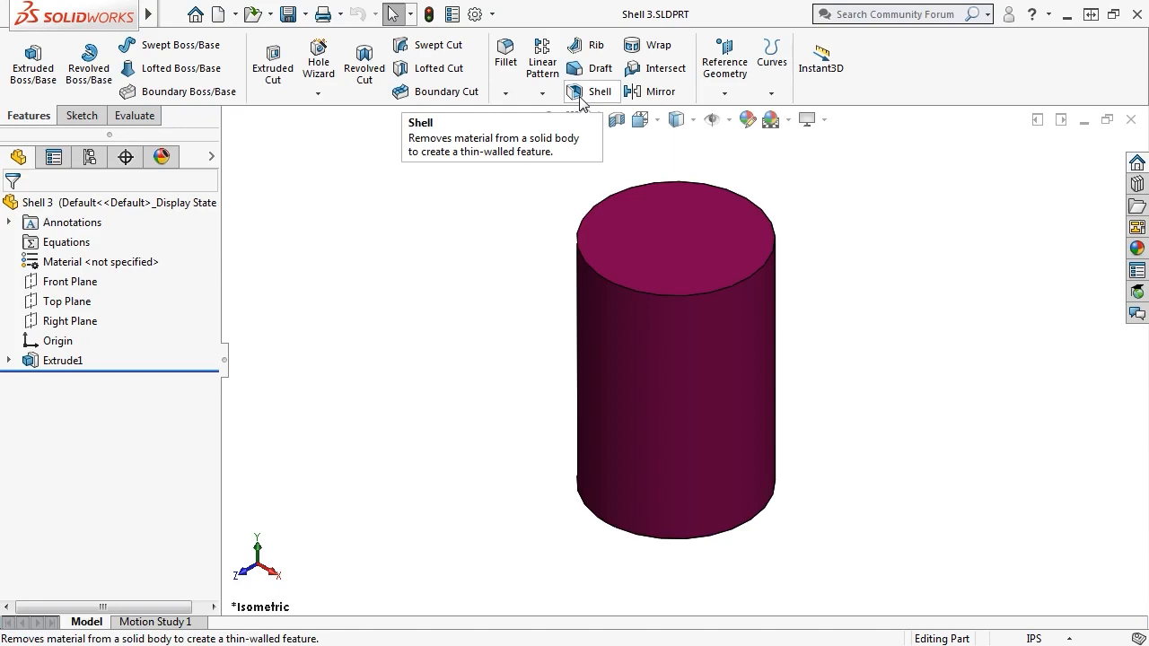
- Shell the solid cylinder to a 0.5 in wall thickness without removing any faces
{"action": "mouse_move", "coordinate": [148, 13]}
{"action": "left_click", "coordinate": [238, 15]}
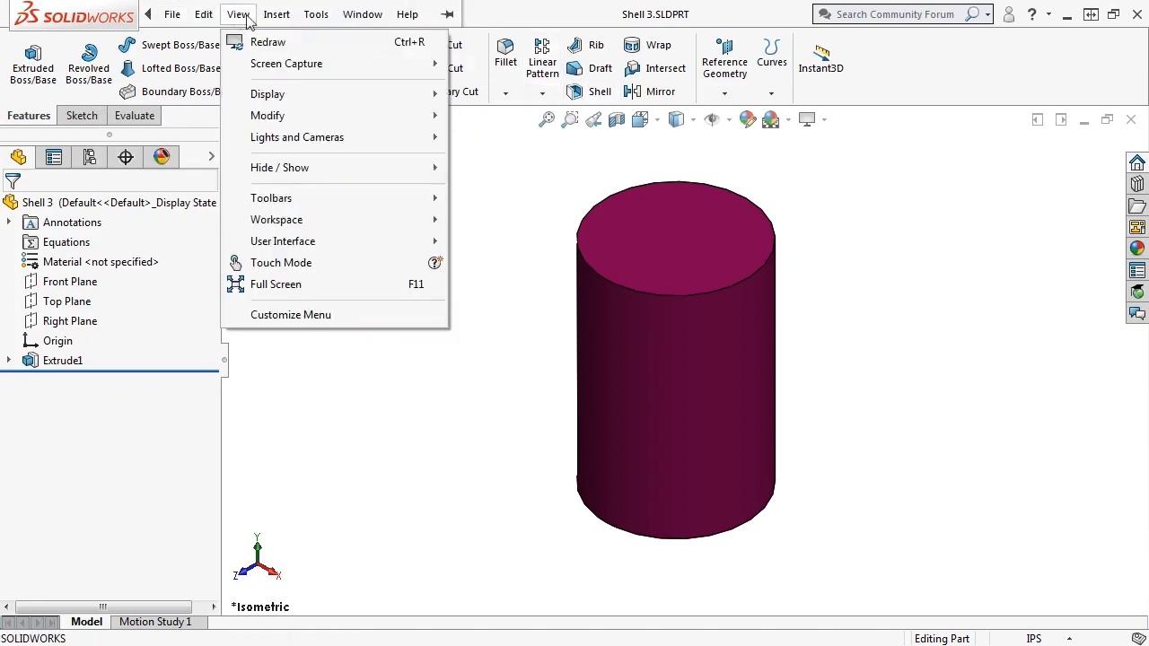
{"action": "mouse_move", "coordinate": [271, 17]}
{"action": "mouse_move", "coordinate": [386, 101]}
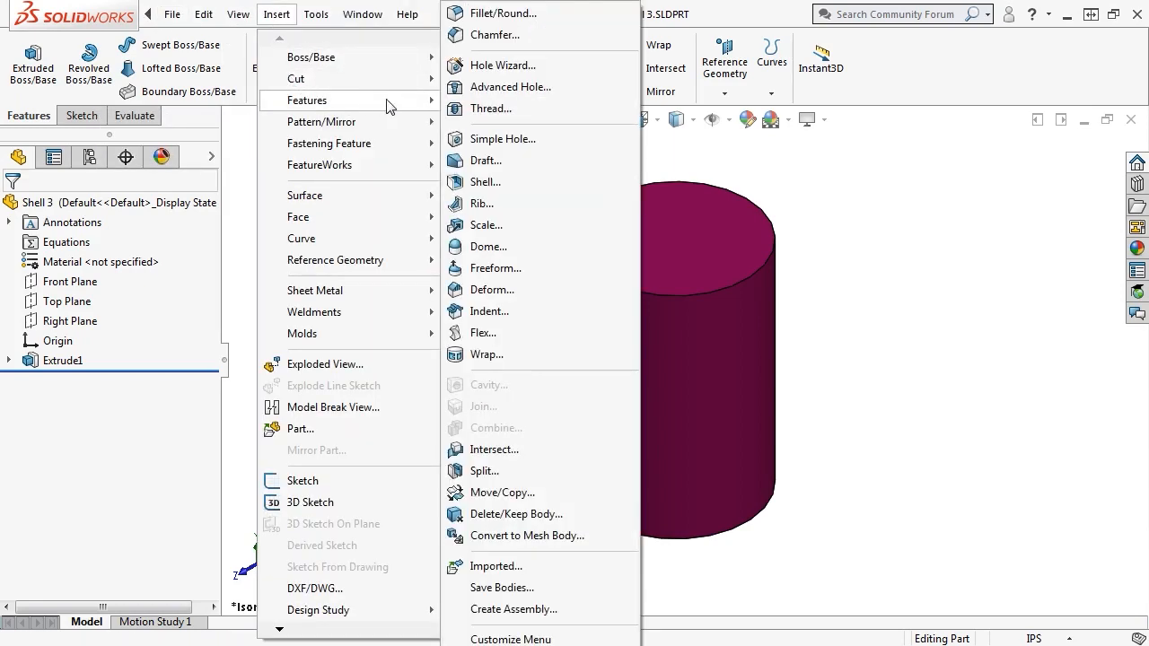
{"action": "left_click", "coordinate": [509, 183]}
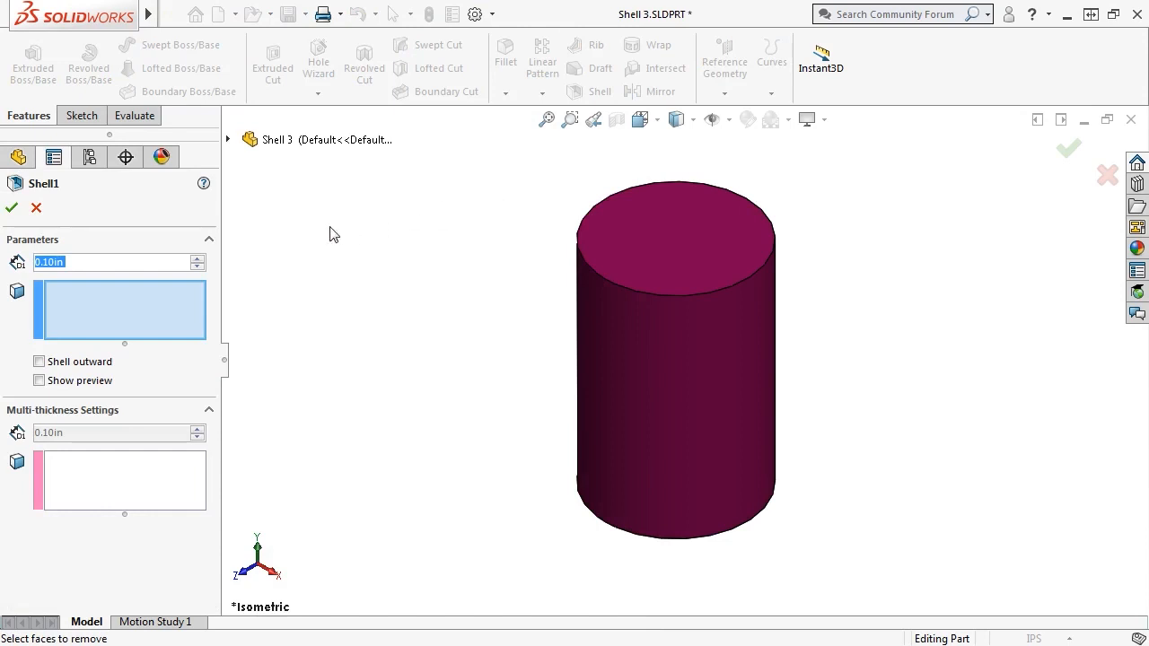
{"action": "left_click", "coordinate": [131, 261]}
{"action": "key", "text": "BackSpace"}
{"action": "key", "text": "BackSpace"}
{"action": "key", "text": "BackSpace"}
{"action": "key", "text": "BackSpace"}
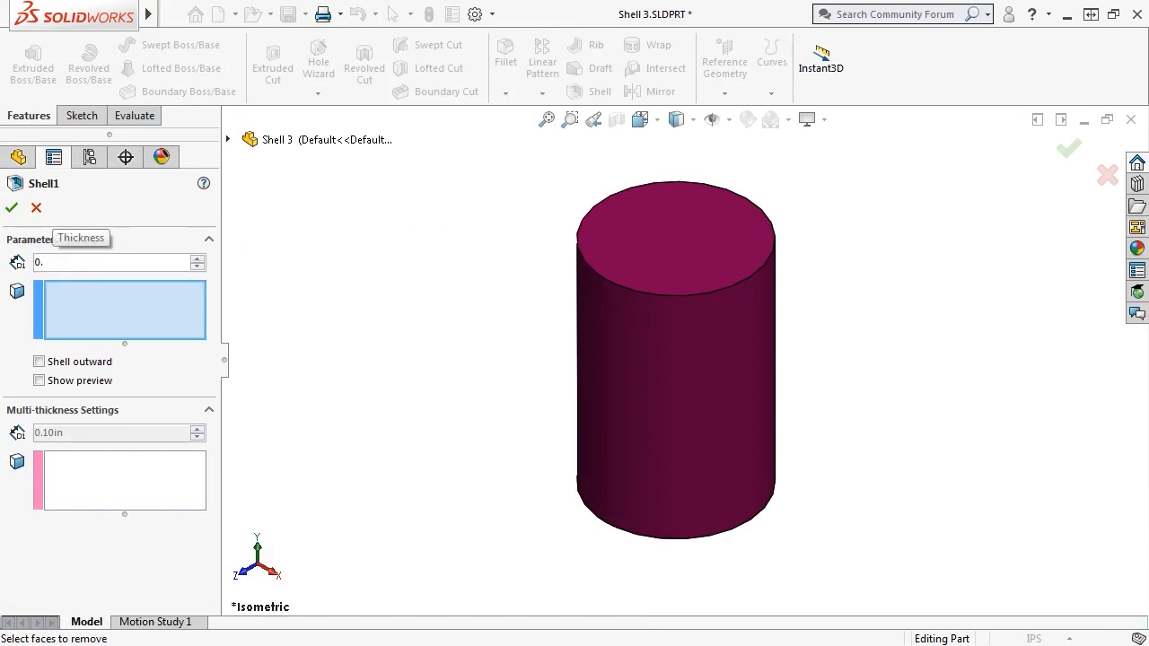
{"action": "type", "text": "5"}
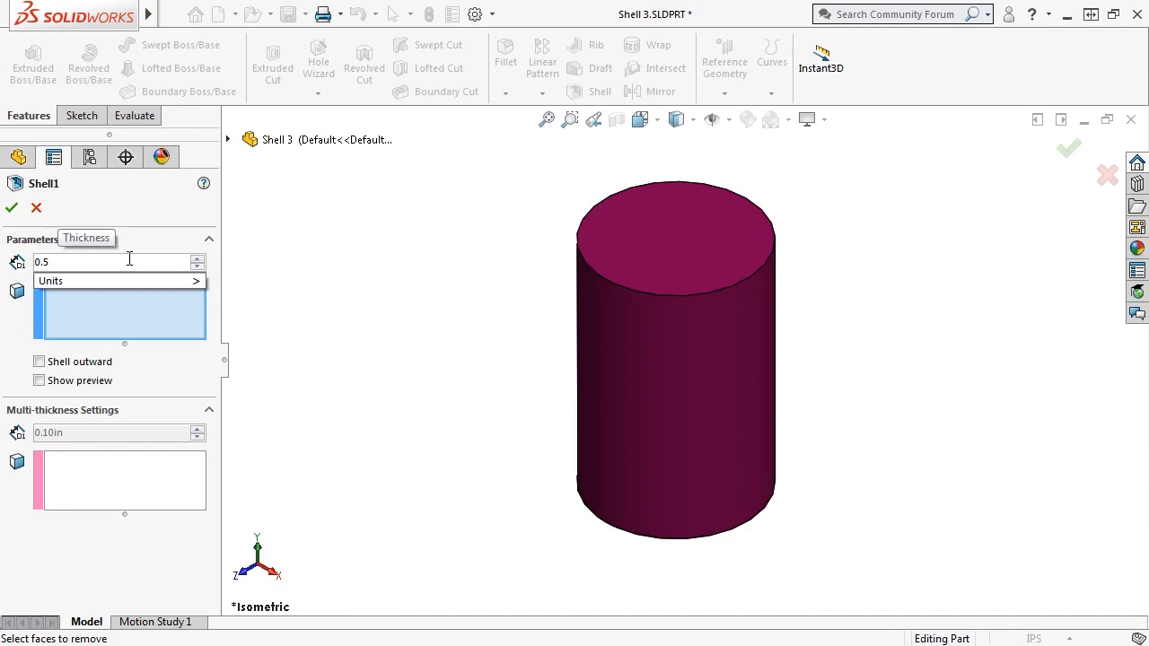
{"action": "left_click", "coordinate": [13, 209]}
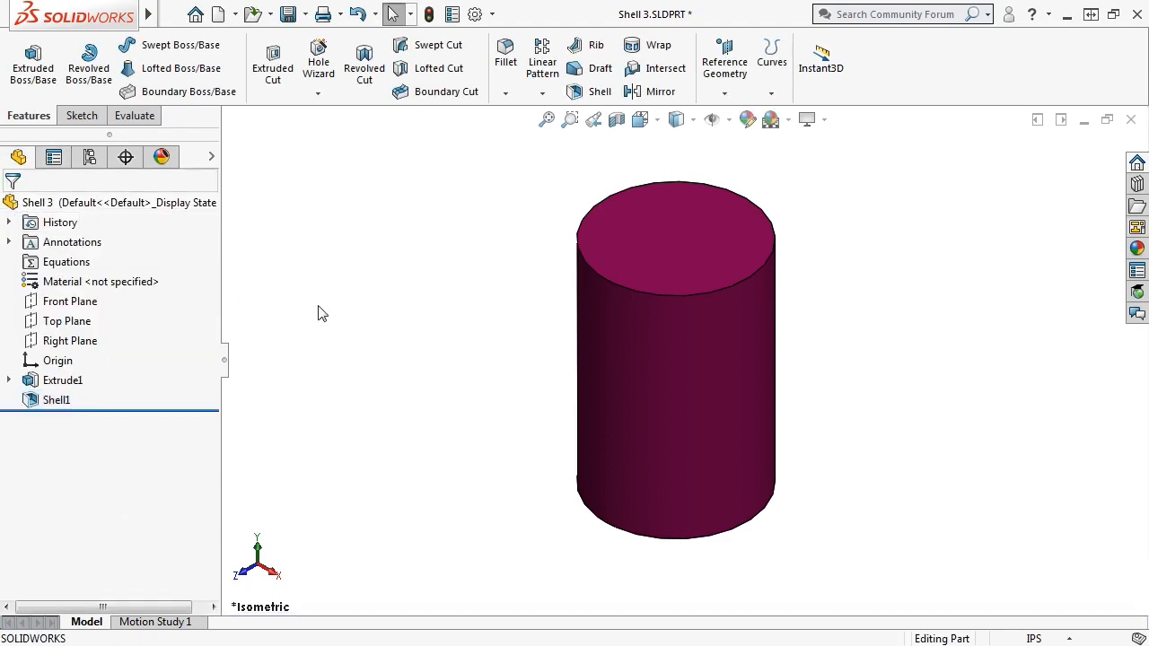
- Examine the cylinder's hollow interior in wireframe from the side, and restore the shaded display and the Isometric view
{"action": "middle_click_drag", "start_coordinate": [474, 499], "coordinate": [442, 484]}
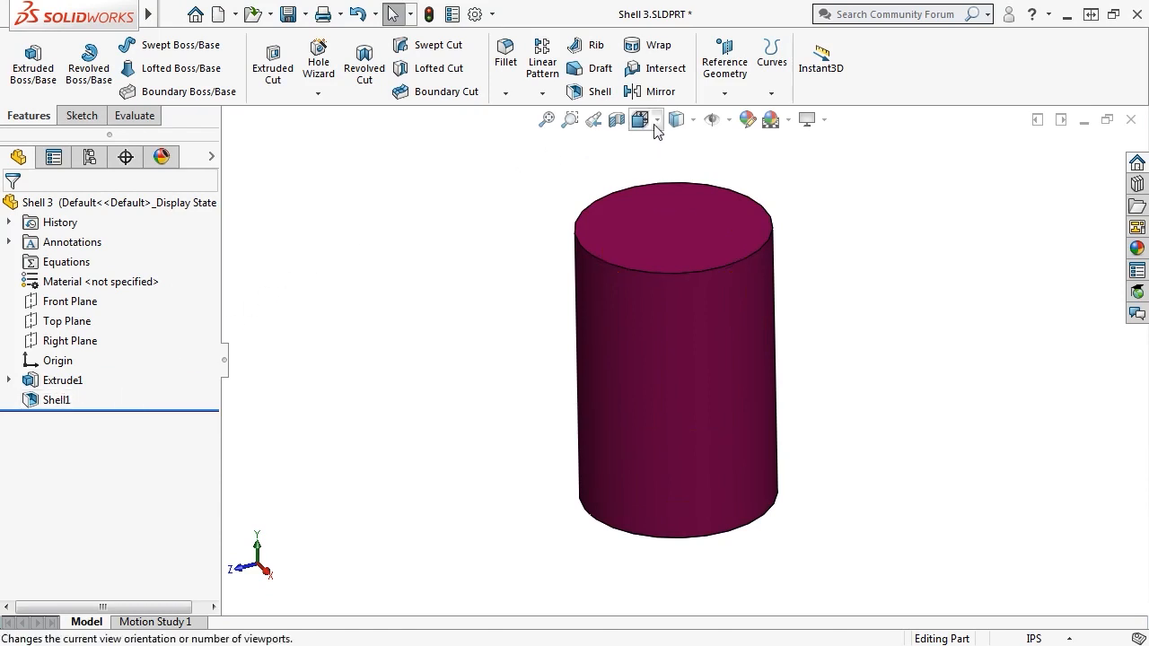
{"action": "left_click", "coordinate": [679, 122]}
{"action": "left_click", "coordinate": [679, 245]}
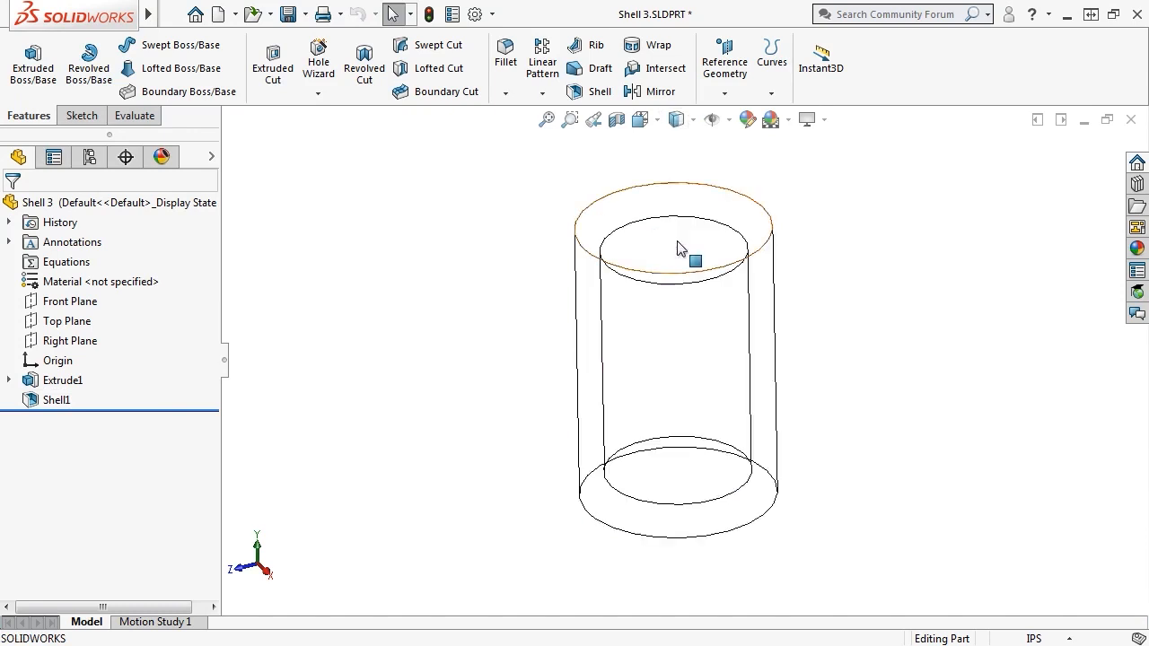
{"action": "middle_click_drag", "start_coordinate": [502, 298], "coordinate": [499, 208]}
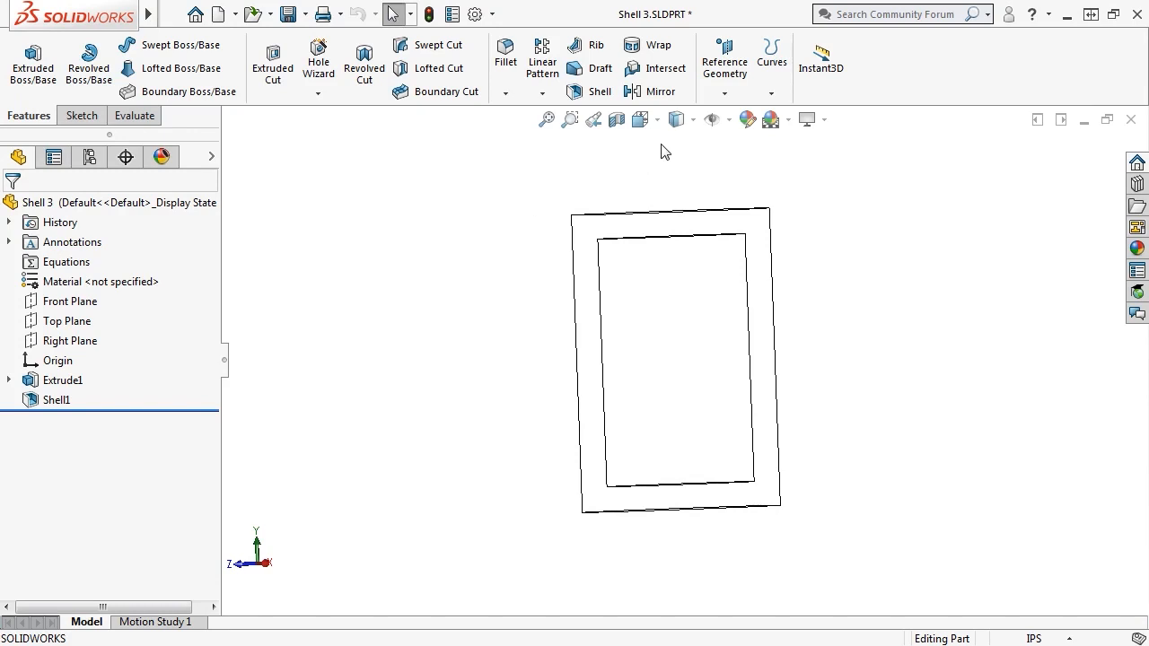
{"action": "left_click", "coordinate": [691, 125]}
{"action": "left_click", "coordinate": [686, 146]}
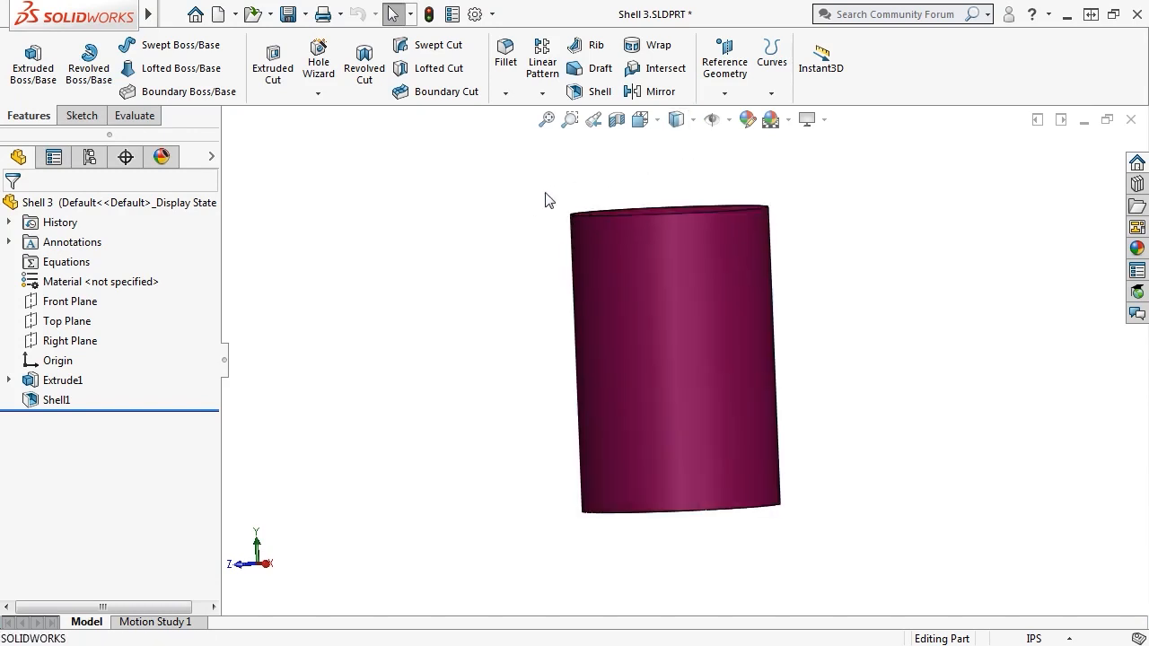
{"action": "key", "text": "ctrl+7"}
- Edit the cylinder's shell to remove the top face, and inspect the opened interior
{"action": "right_click", "coordinate": [56, 404]}
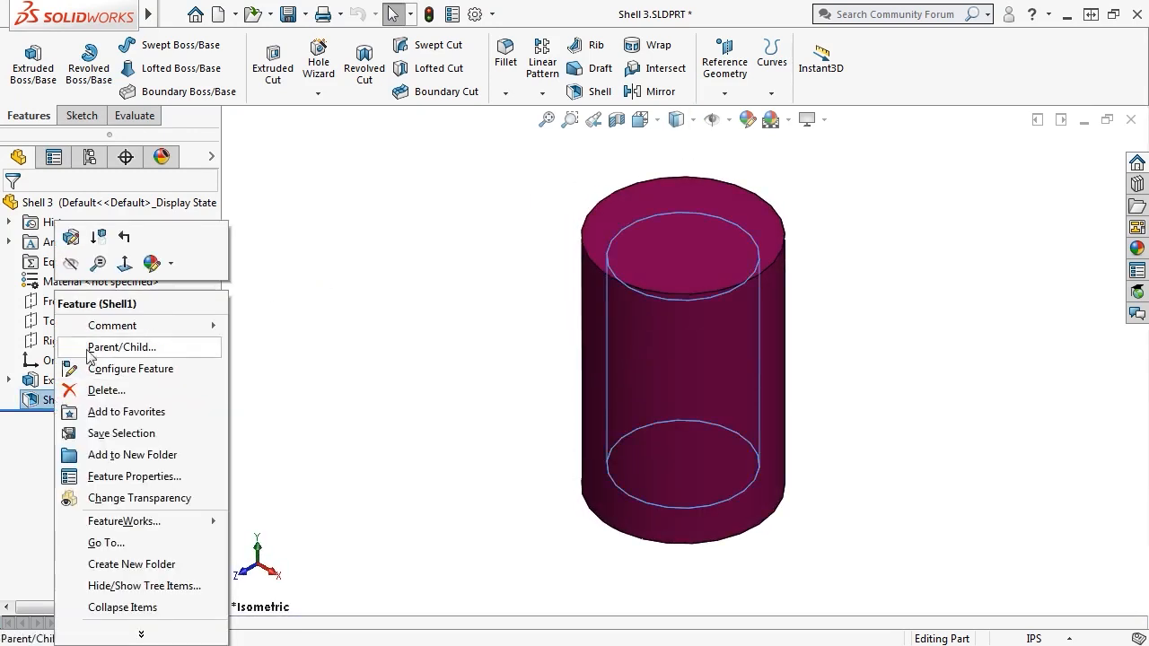
{"action": "left_click", "coordinate": [68, 235]}
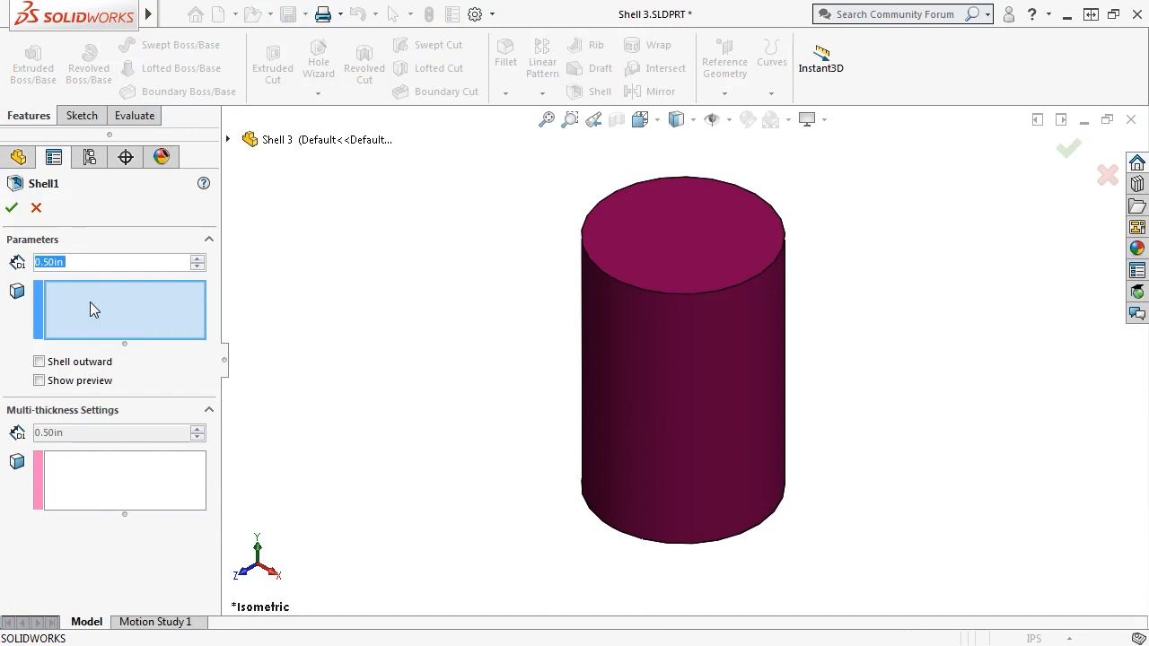
{"action": "left_click", "coordinate": [631, 234]}
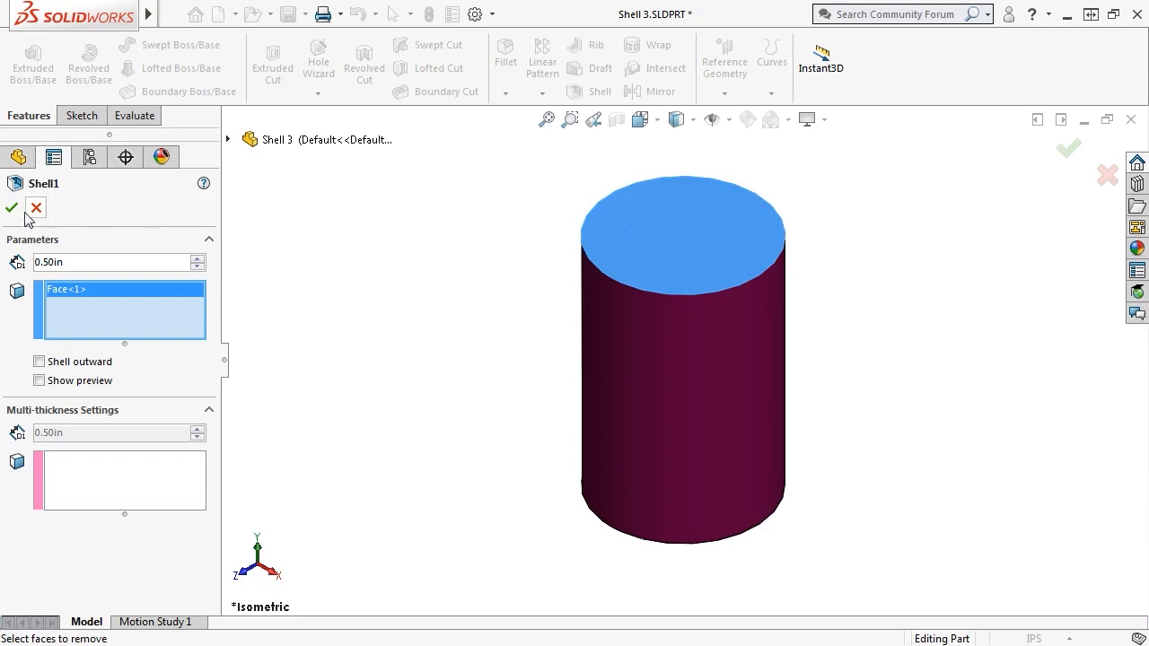
{"action": "left_click", "coordinate": [13, 208]}
{"action": "middle_click_drag", "start_coordinate": [428, 276], "coordinate": [419, 347]}
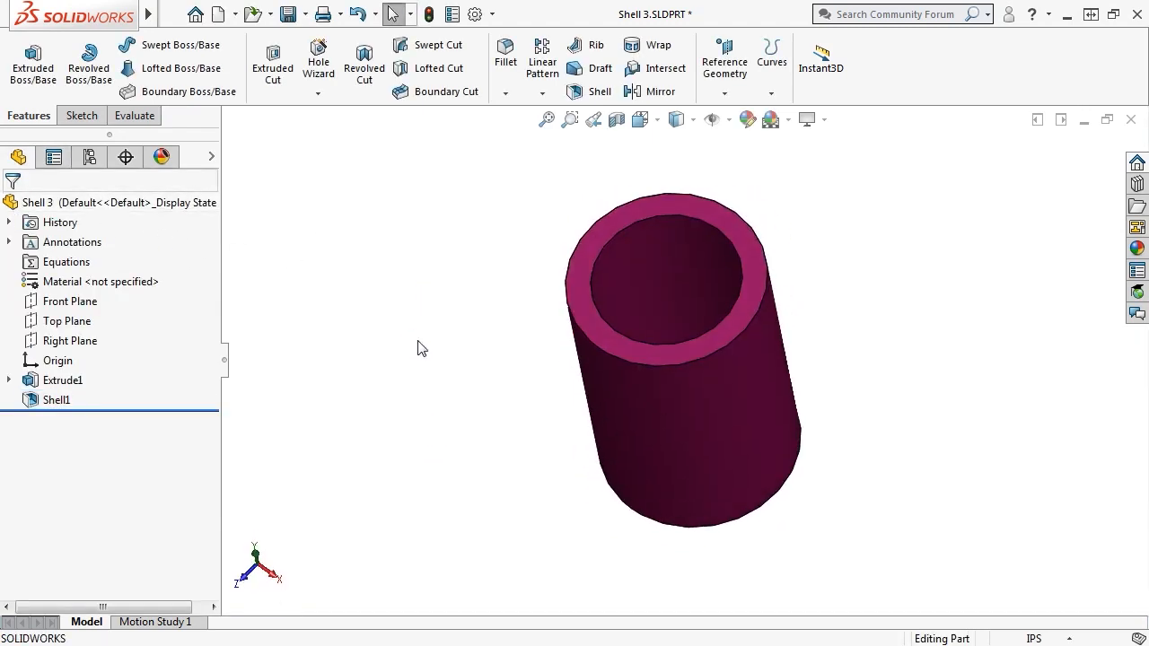
{"action": "key", "text": "ctrl+7"}
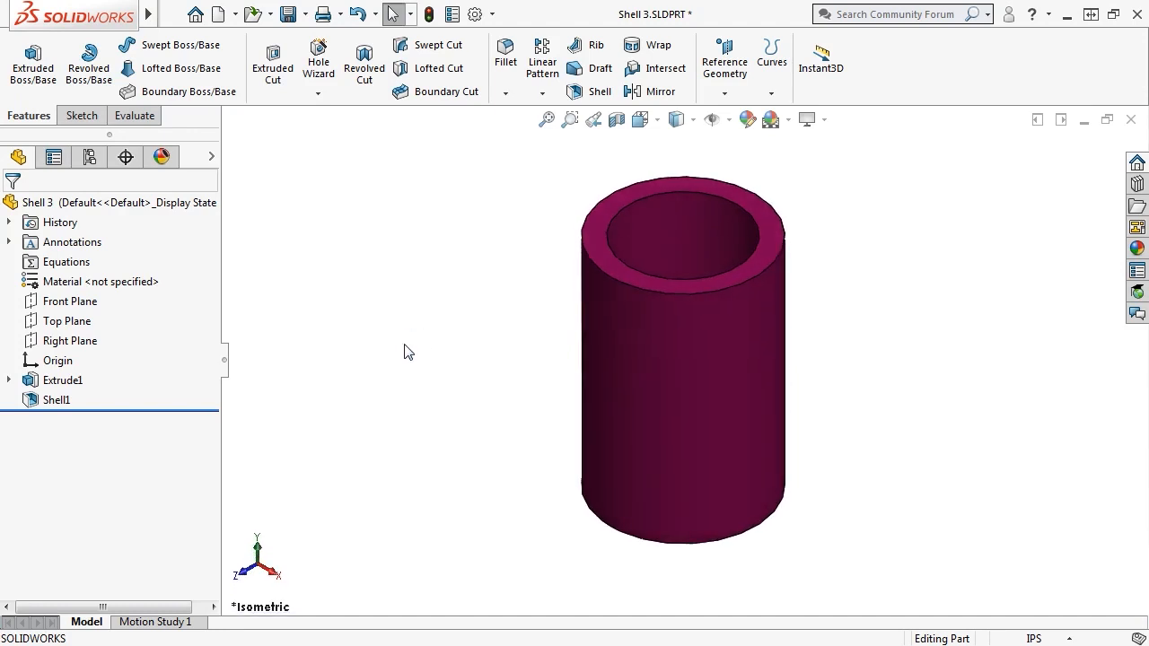
- Edit the cylinder's shell to thicken outward and turn on its preview
{"action": "right_click", "coordinate": [93, 406]}
{"action": "left_click", "coordinate": [75, 241]}
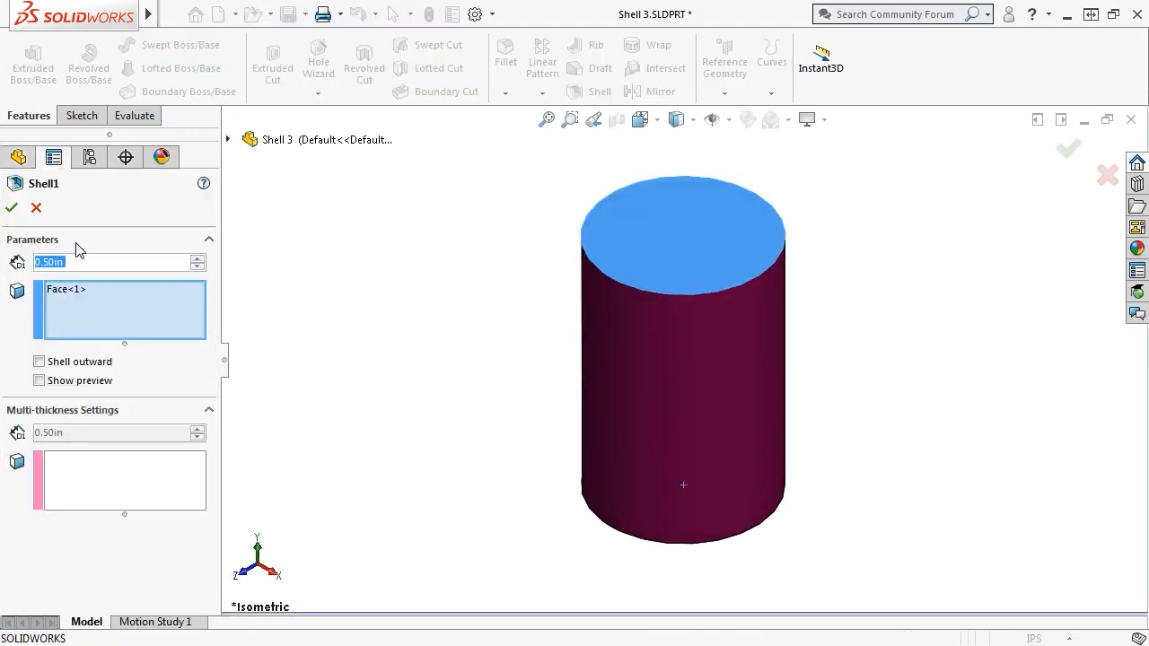
{"action": "left_click", "coordinate": [53, 364]}
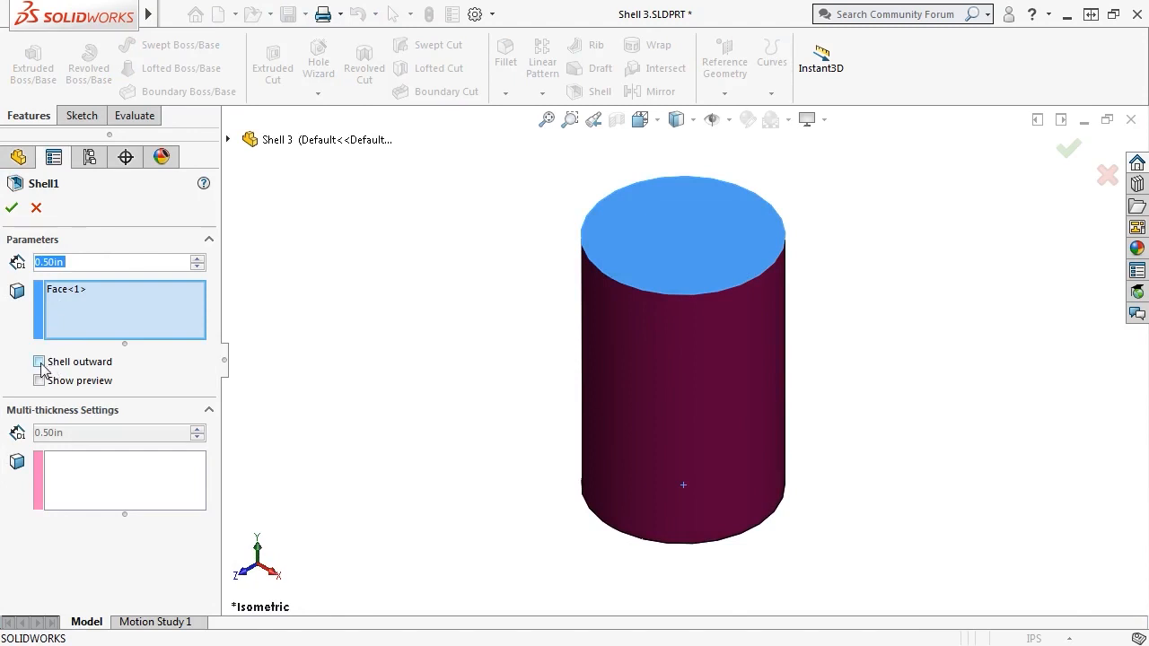
{"action": "left_click", "coordinate": [40, 382]}
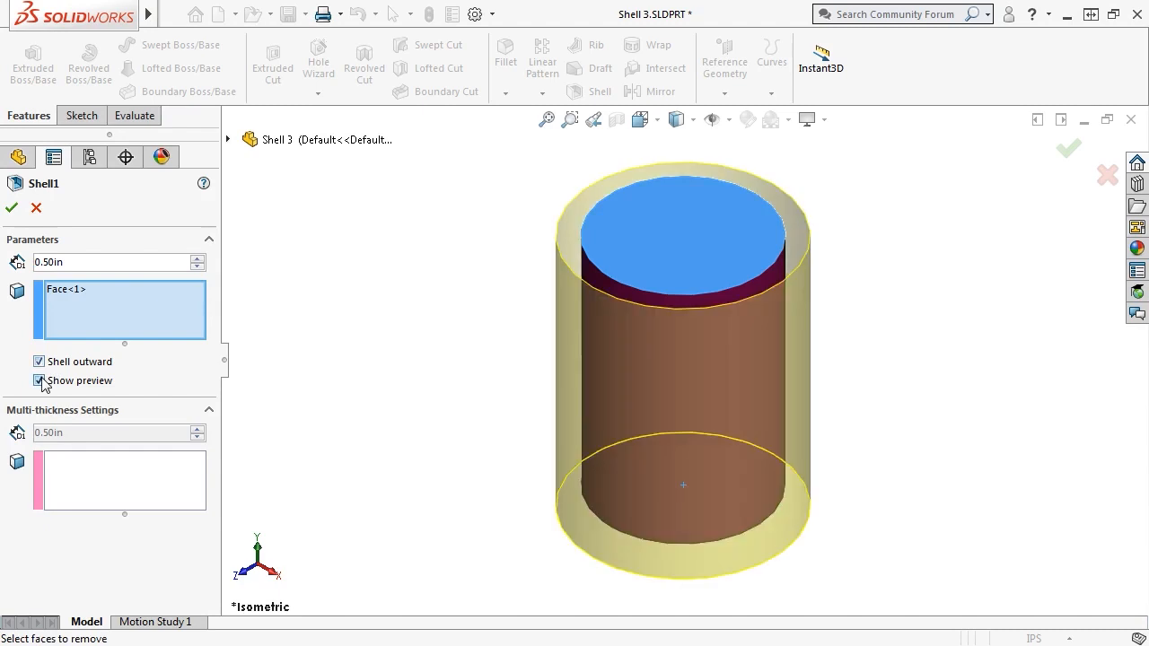
- Increase the outward shell's thickness to 1.20 in, apply it, and inspect the cylinder
{"action": "left_click", "coordinate": [197, 257]}
{"action": "left_click", "coordinate": [197, 257]}
{"action": "left_click", "coordinate": [198, 258]}
{"action": "left_click", "coordinate": [197, 258]}
{"action": "left_click", "coordinate": [196, 257]}
{"action": "left_click", "coordinate": [197, 258]}
{"action": "left_click", "coordinate": [196, 257]}
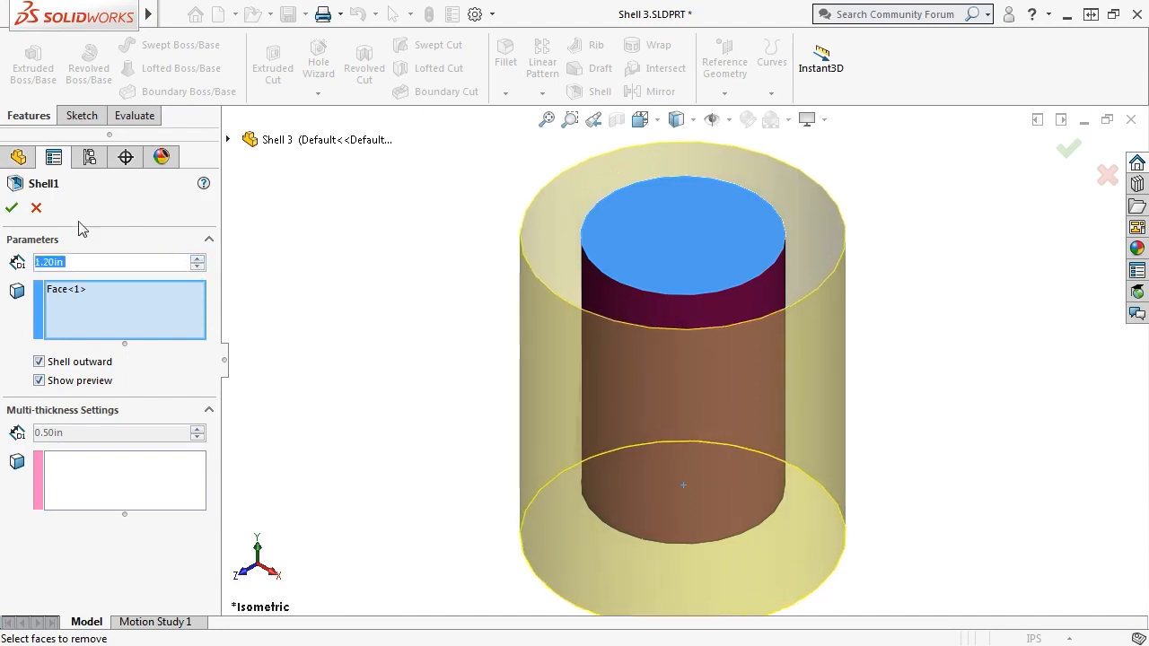
{"action": "left_click", "coordinate": [12, 210]}
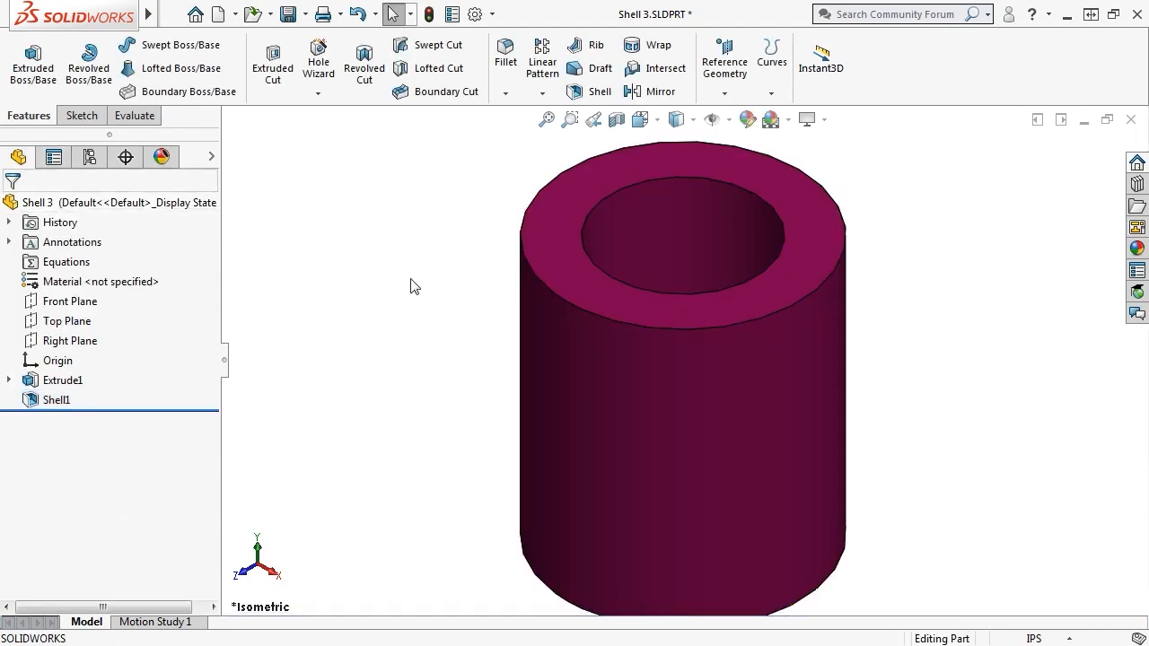
{"action": "middle_click_drag", "start_coordinate": [414, 285], "coordinate": [411, 367]}
{"action": "key", "text": "ctrl+7"}
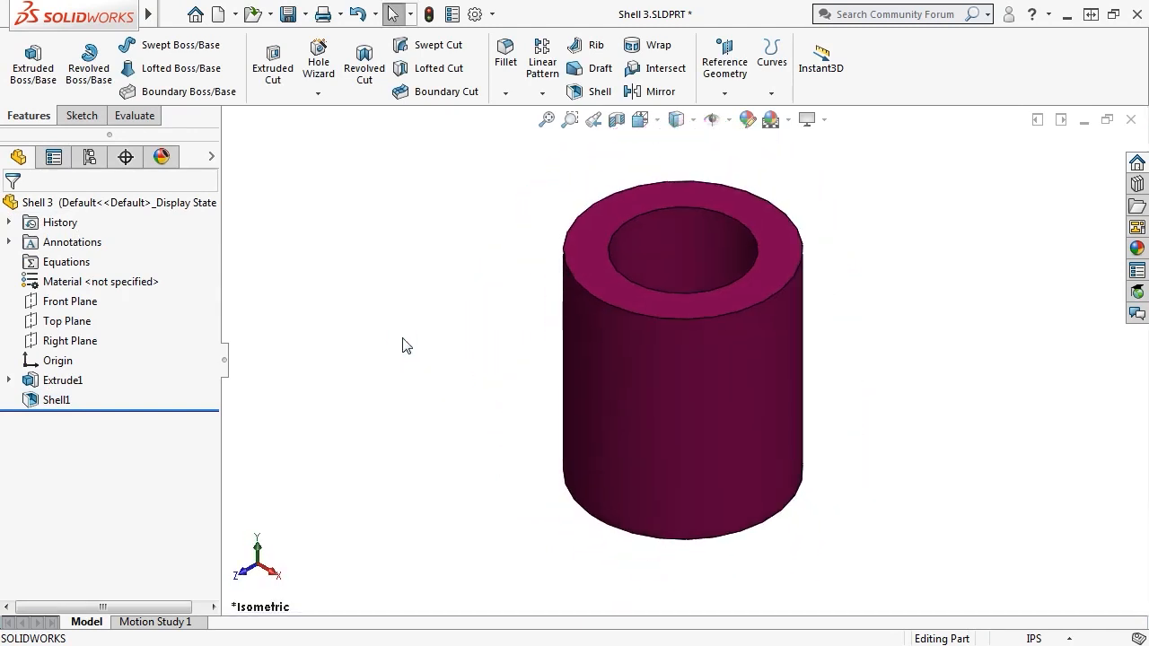
- Edit the outward shell again and set its wall thickness to 0.5 in
{"action": "right_click", "coordinate": [69, 399]}
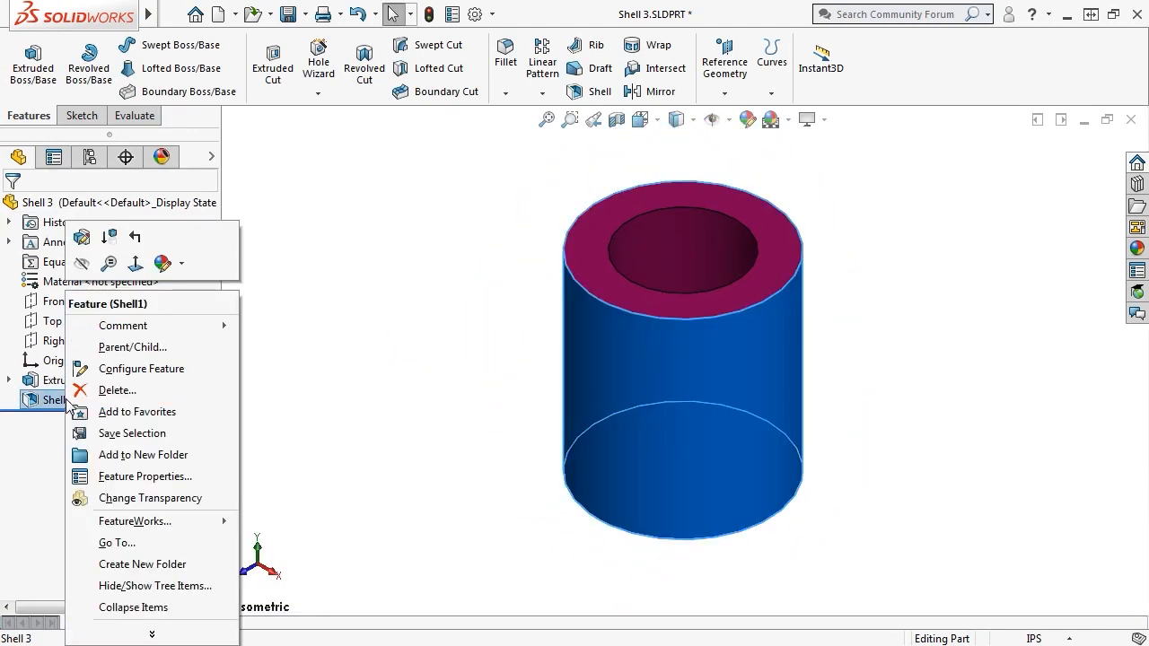
{"action": "left_click", "coordinate": [85, 241]}
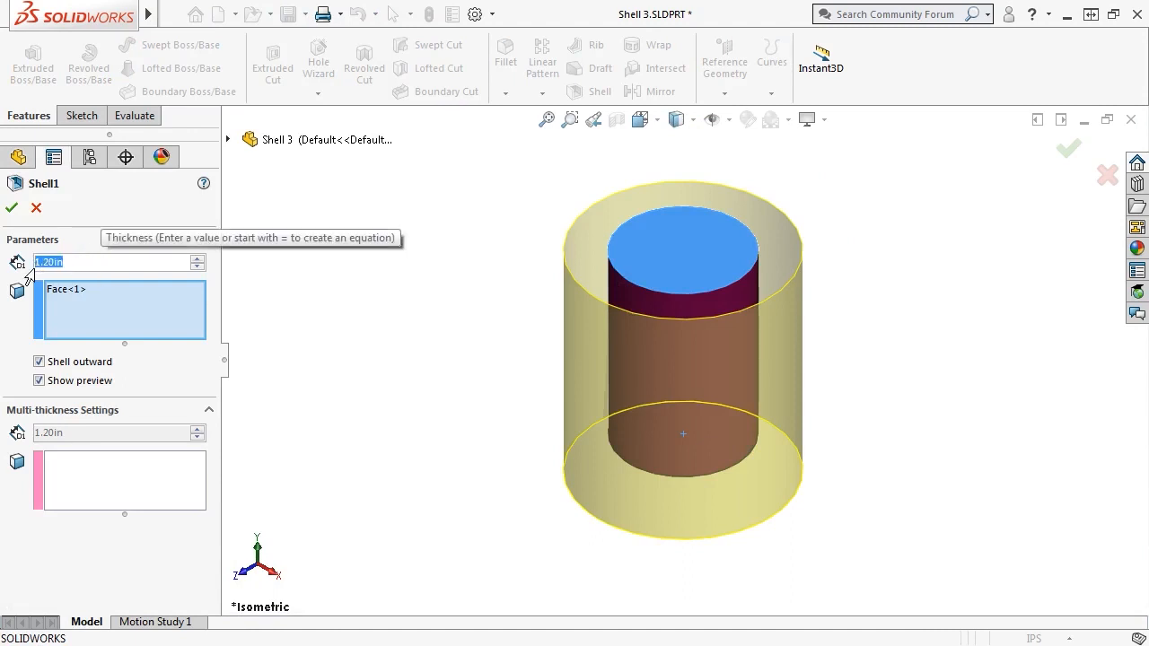
{"action": "type", "text": ".5"}
{"action": "key", "text": "Return"}
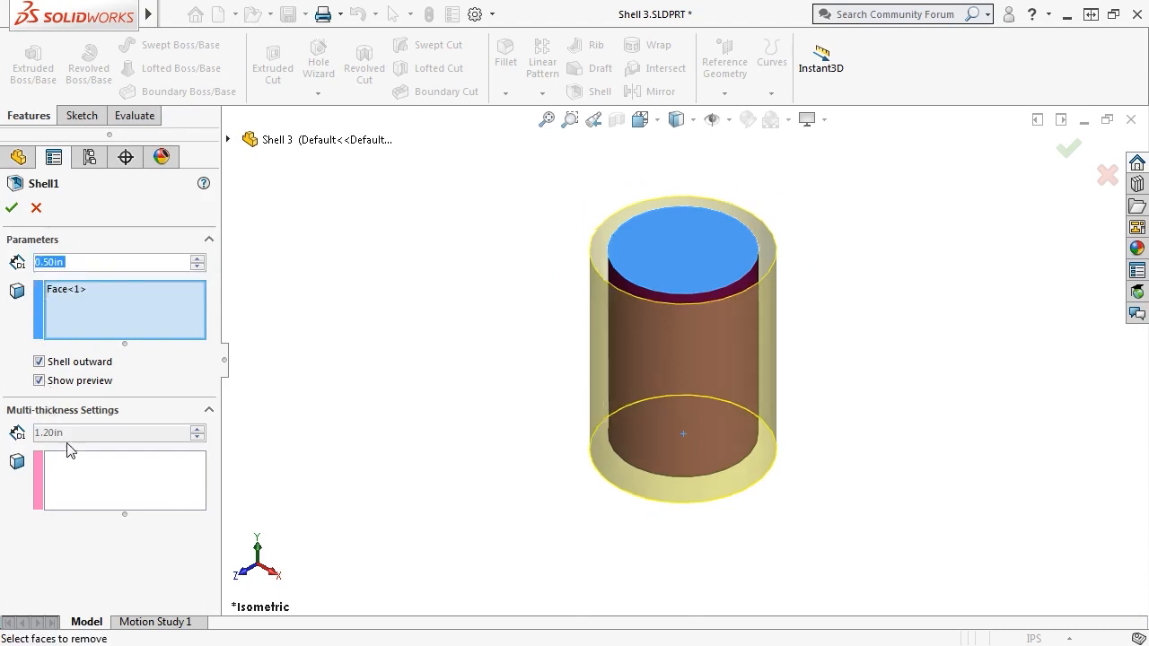
- Assign the cylinder's bottom face a separate multi-thickness of 3 in, apply the shell, and inspect the part
{"action": "left_click", "coordinate": [78, 463]}
{"action": "middle_click_drag", "start_coordinate": [390, 504], "coordinate": [464, 326]}
{"action": "left_click", "coordinate": [665, 422]}
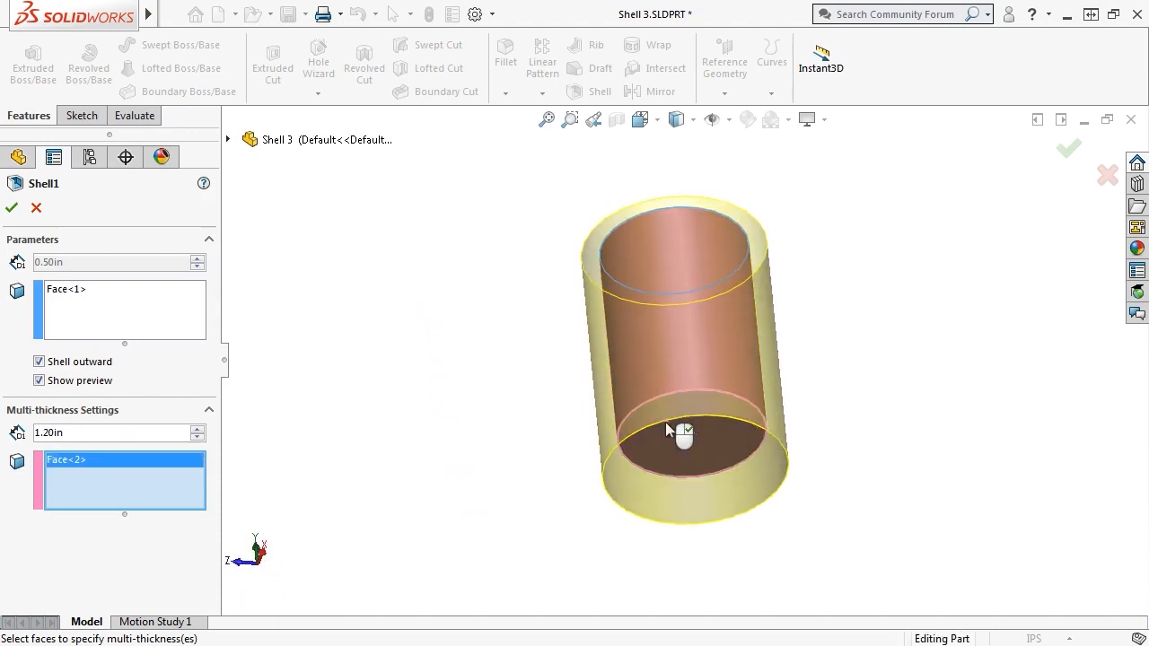
{"action": "key", "text": "ctrl+7"}
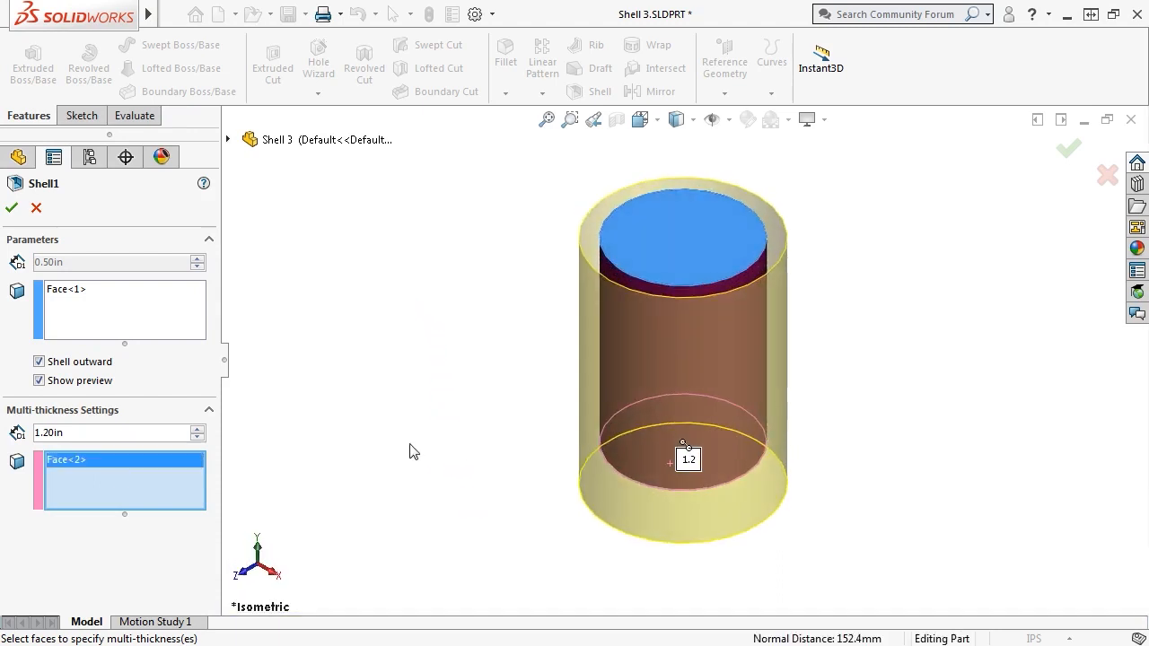
{"action": "left_click", "coordinate": [81, 433]}
{"action": "type", "text": "3"}
{"action": "key", "text": "Return"}
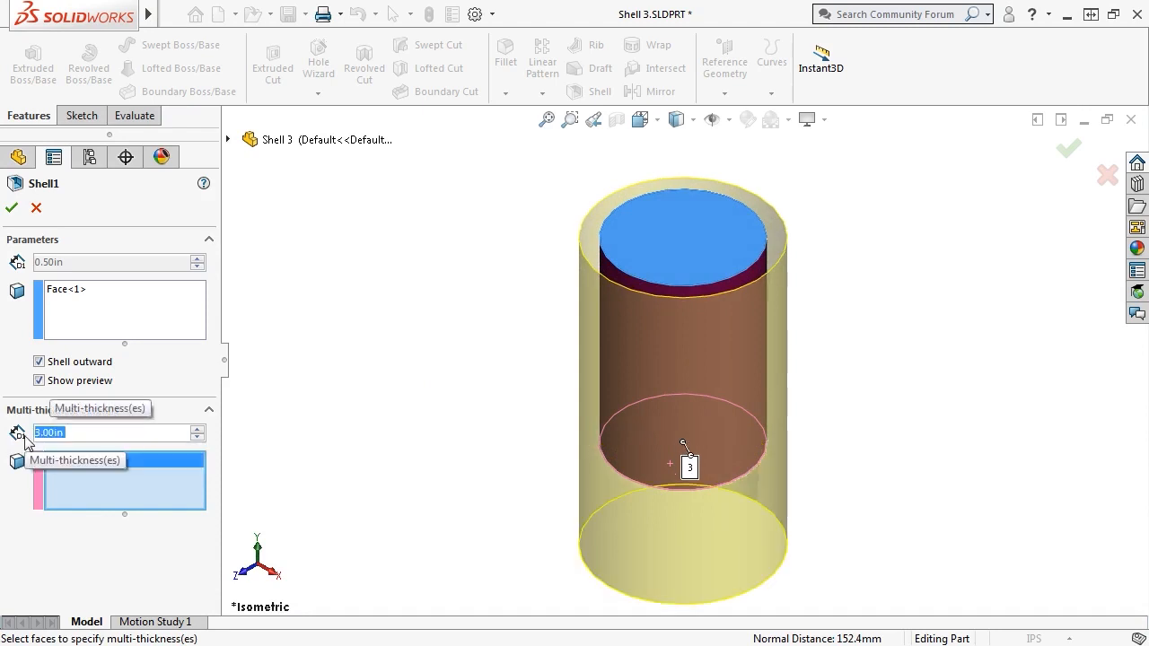
{"action": "left_click", "coordinate": [12, 207]}
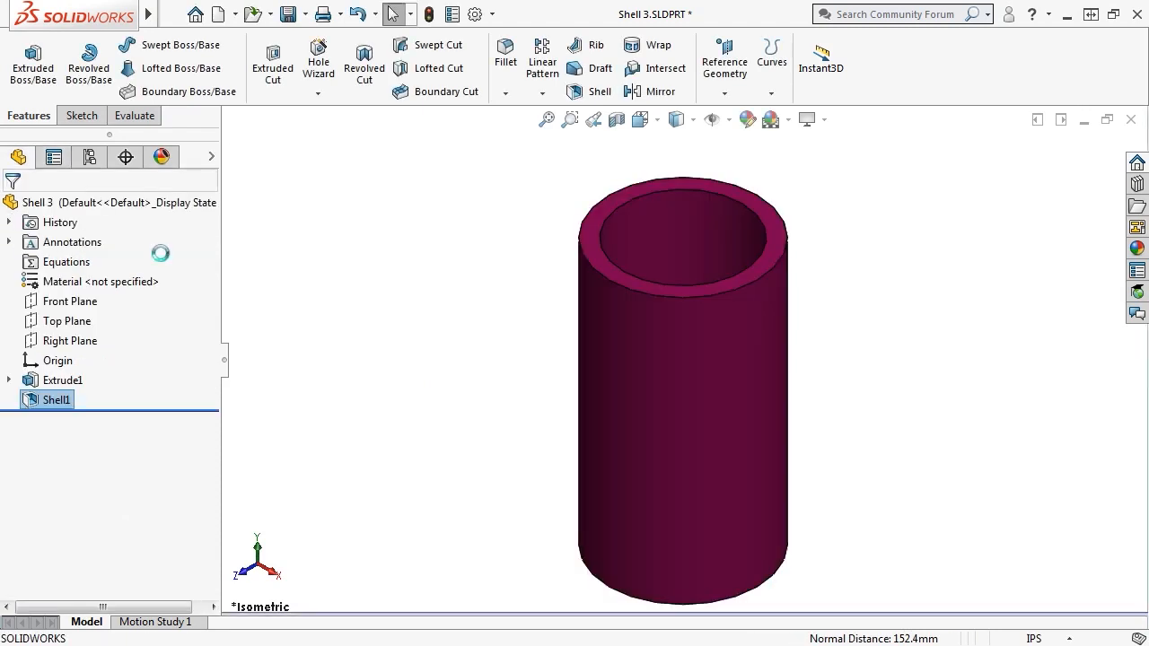
{"action": "middle_click_drag", "start_coordinate": [456, 344], "coordinate": [422, 406]}
{"action": "key", "text": "ctrl+7"}
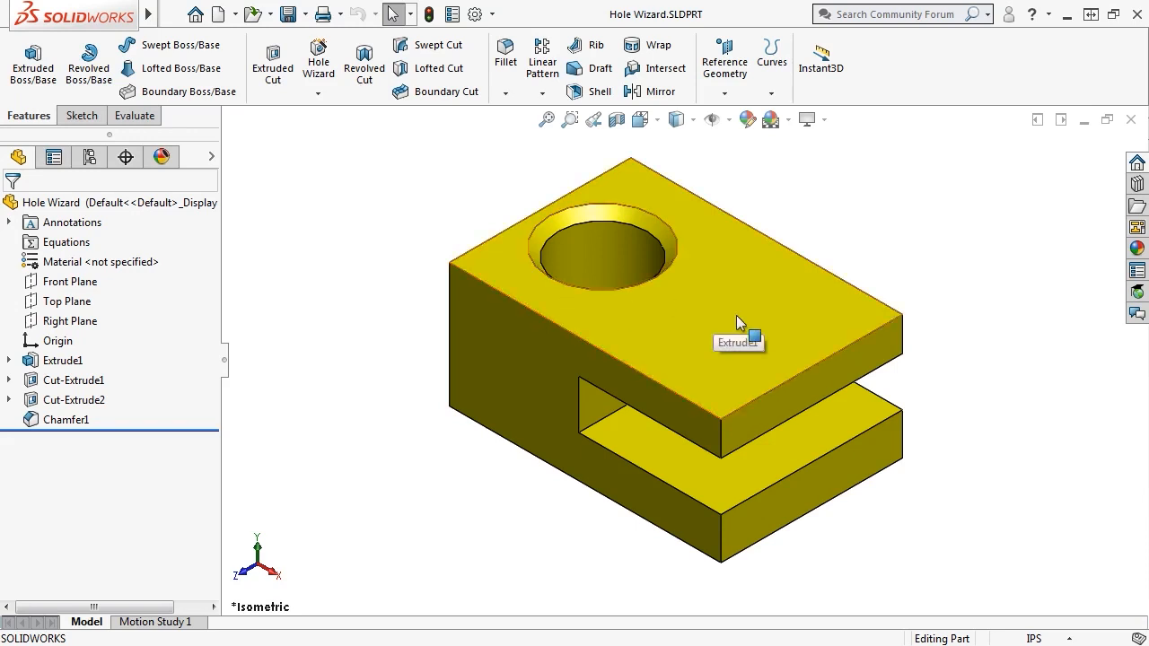
- Start a Hole Wizard counterbore hole on the yellow block, using the ANSI Inch standard and Pan Cross Head type
{"action": "left_click", "coordinate": [318, 72]}
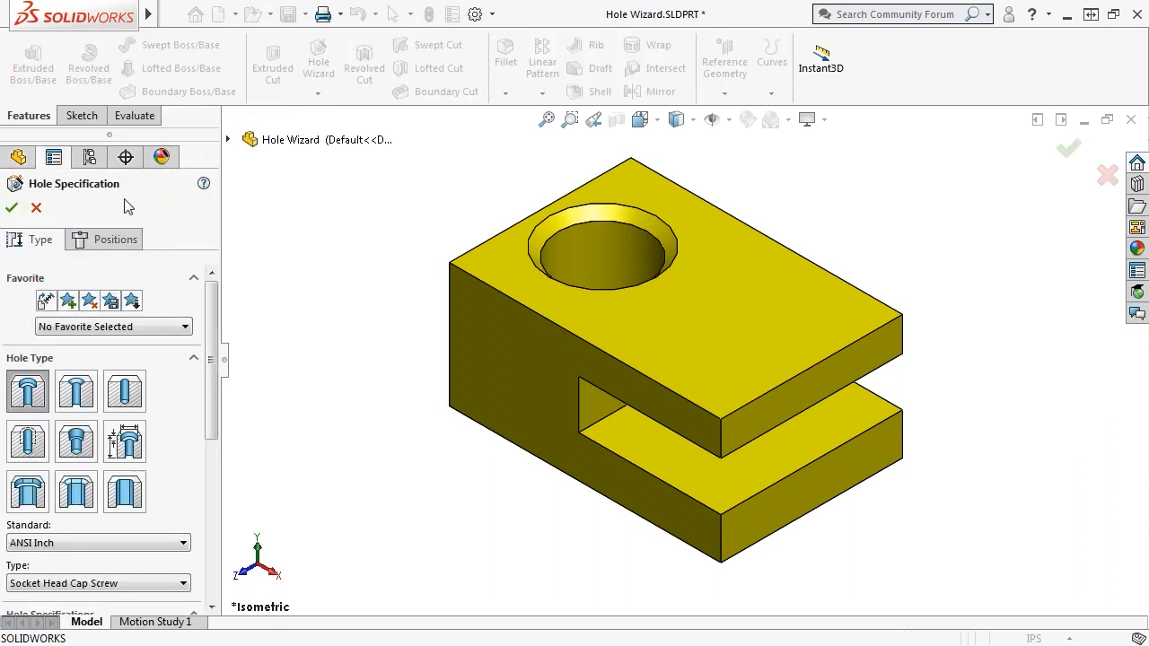
{"action": "left_click", "coordinate": [100, 243]}
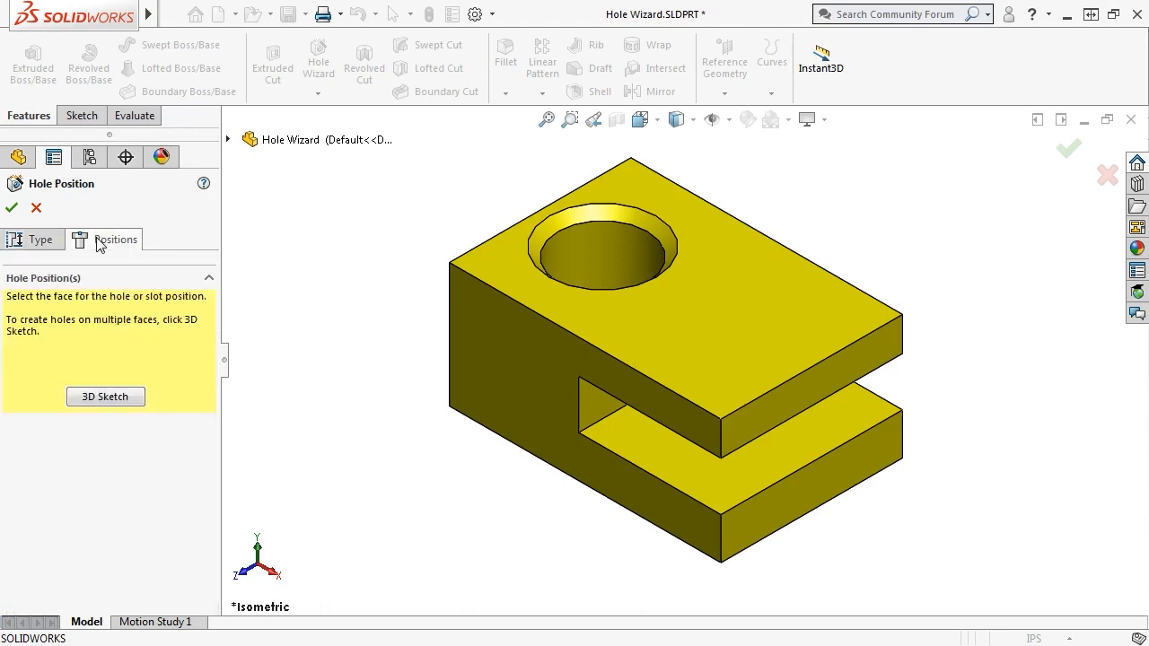
{"action": "left_click", "coordinate": [40, 244]}
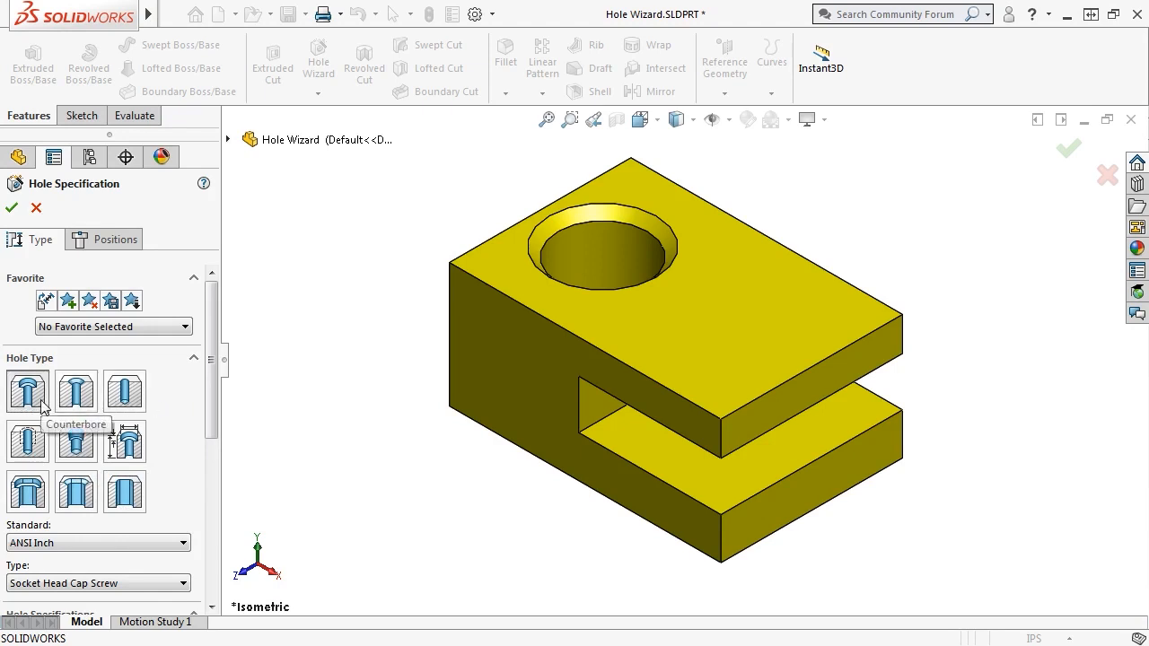
{"action": "left_click_drag", "start_coordinate": [214, 351], "coordinate": [213, 440]}
{"action": "left_click", "coordinate": [115, 362]}
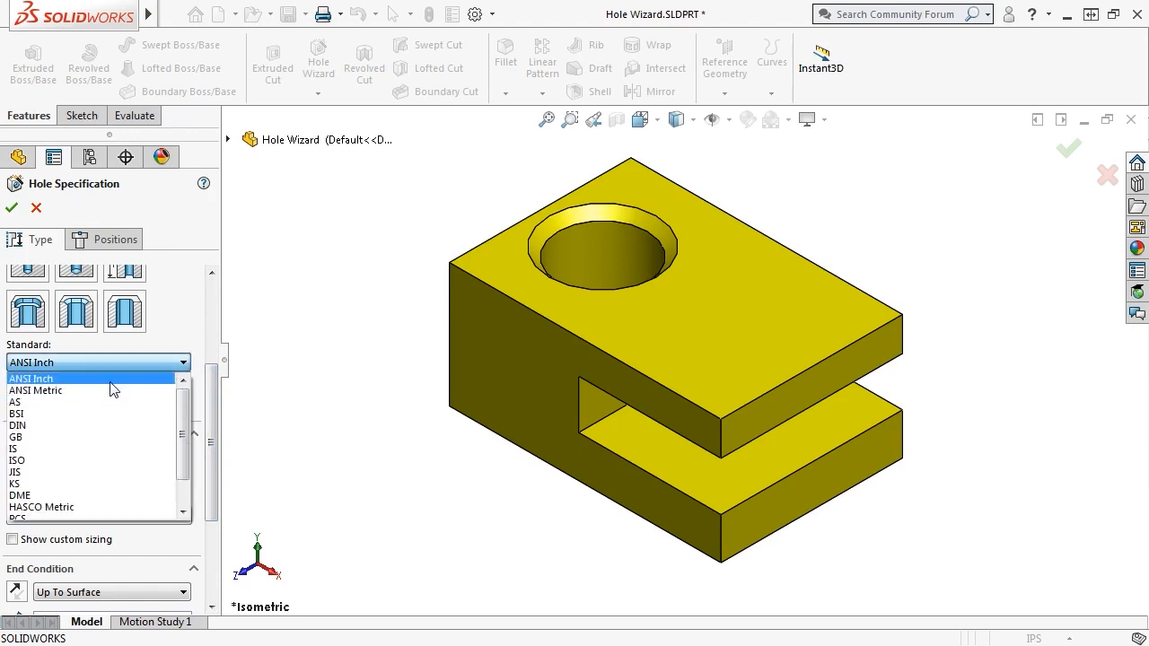
{"action": "left_click", "coordinate": [113, 379]}
{"action": "left_click", "coordinate": [117, 404]}
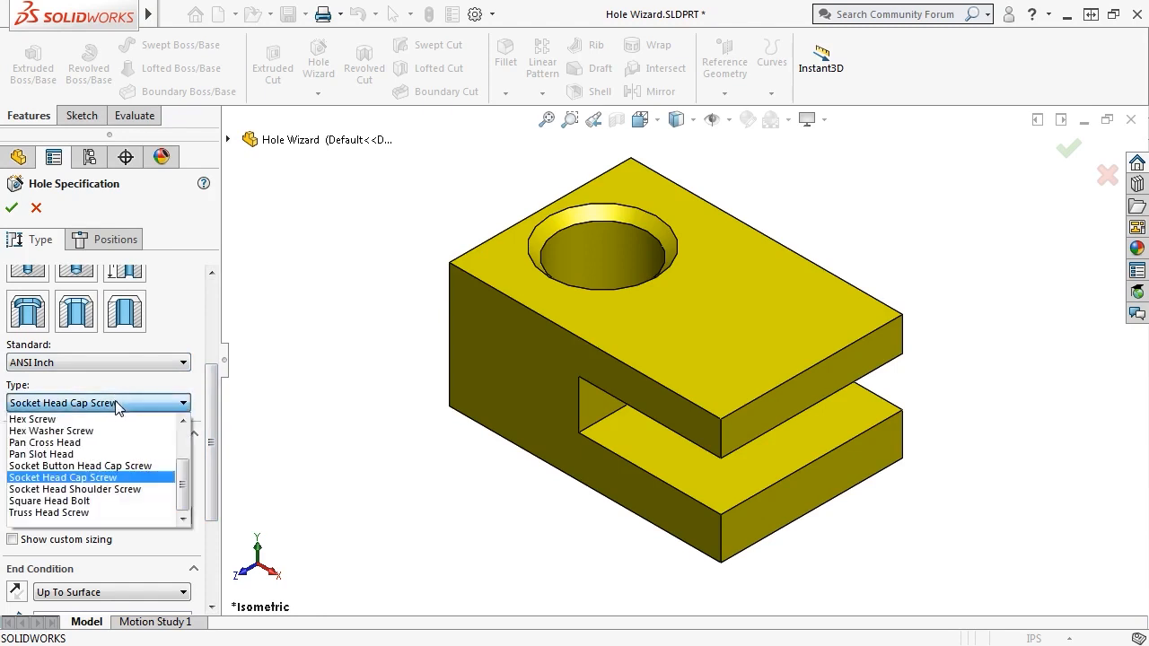
{"action": "left_click", "coordinate": [113, 441]}
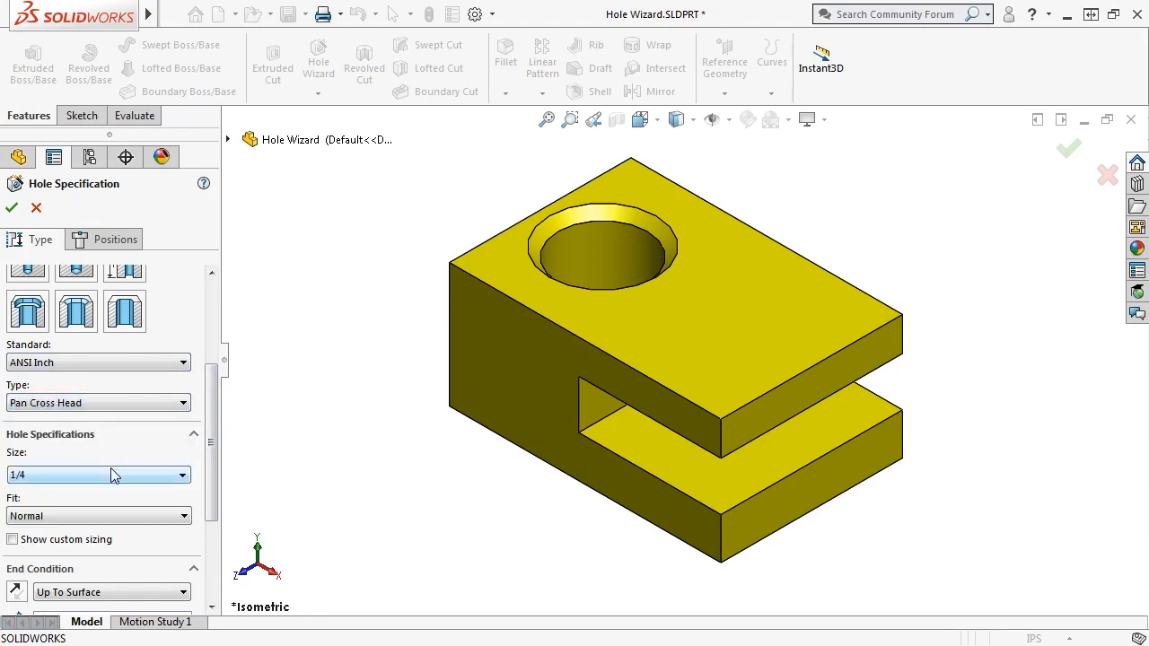
- Specify a Normal fit and a Through All end condition for the hole, and review its countersink options
{"action": "left_click_drag", "start_coordinate": [205, 462], "coordinate": [207, 514]}
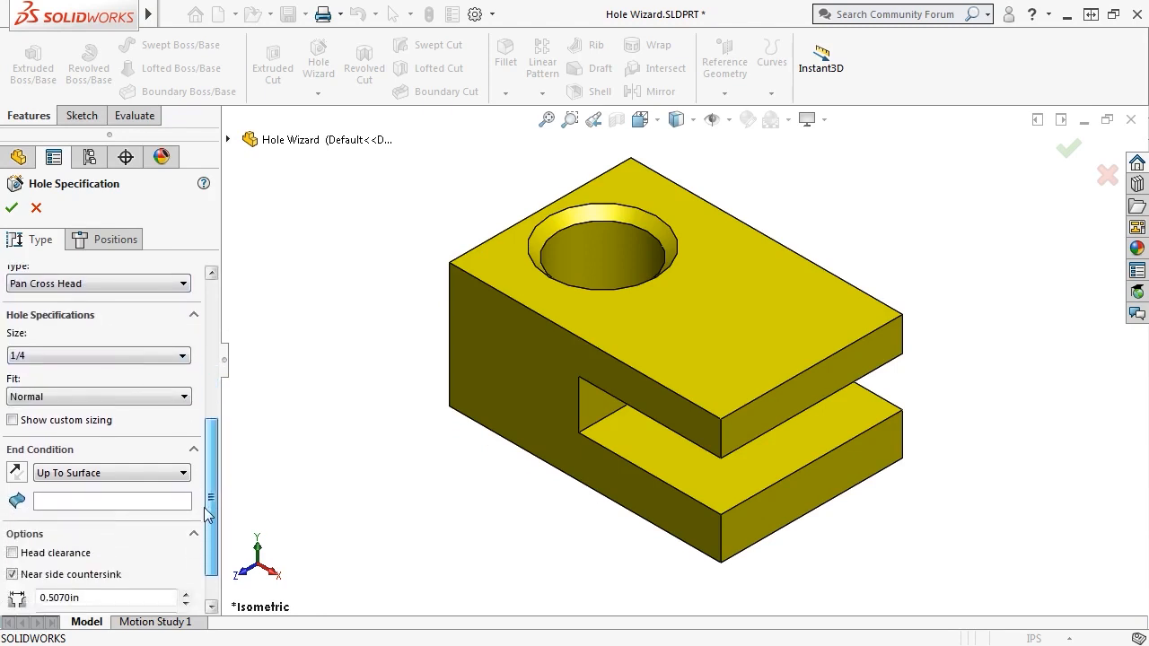
{"action": "left_click", "coordinate": [153, 396]}
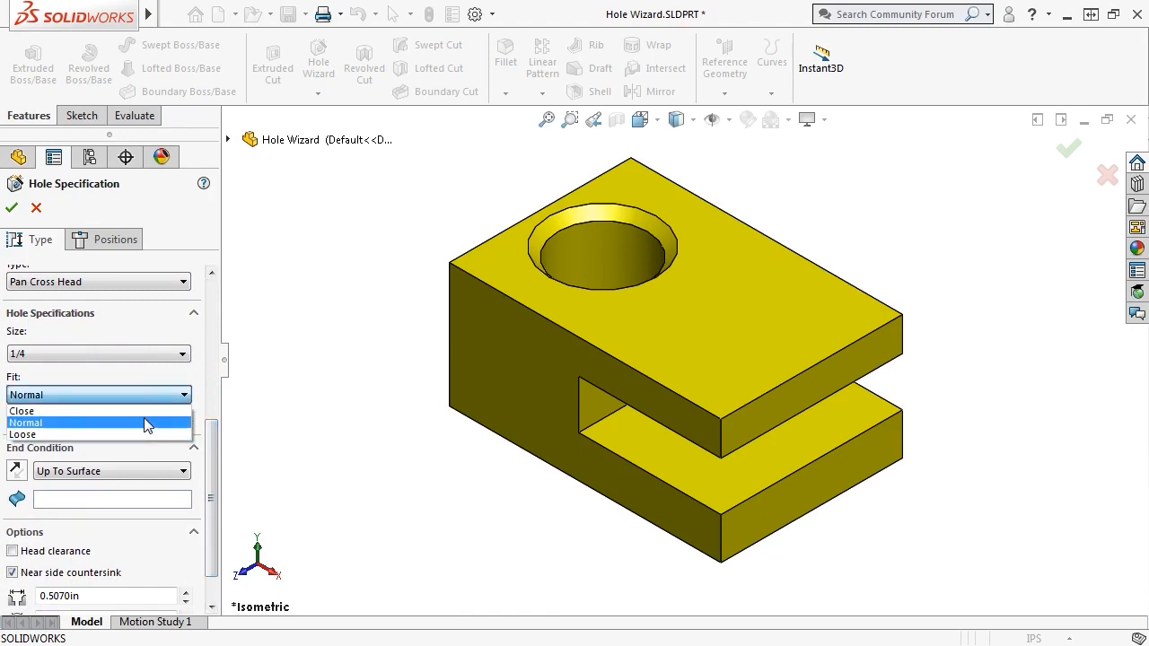
{"action": "left_click", "coordinate": [145, 422]}
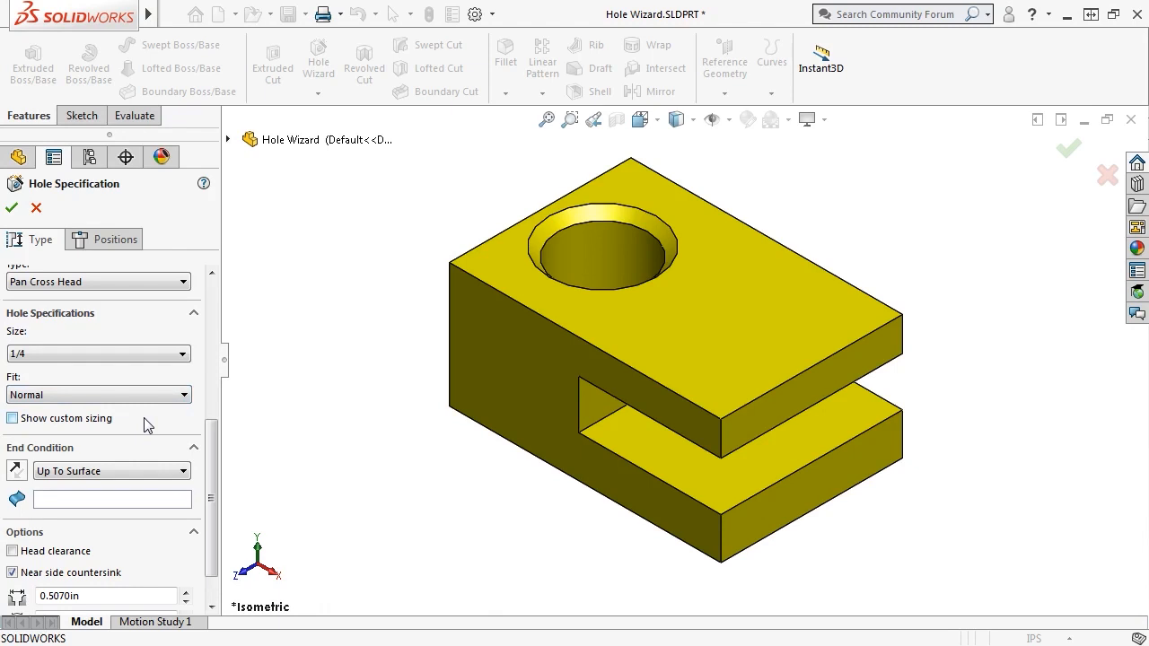
{"action": "left_click", "coordinate": [137, 472]}
{"action": "left_click", "coordinate": [132, 499]}
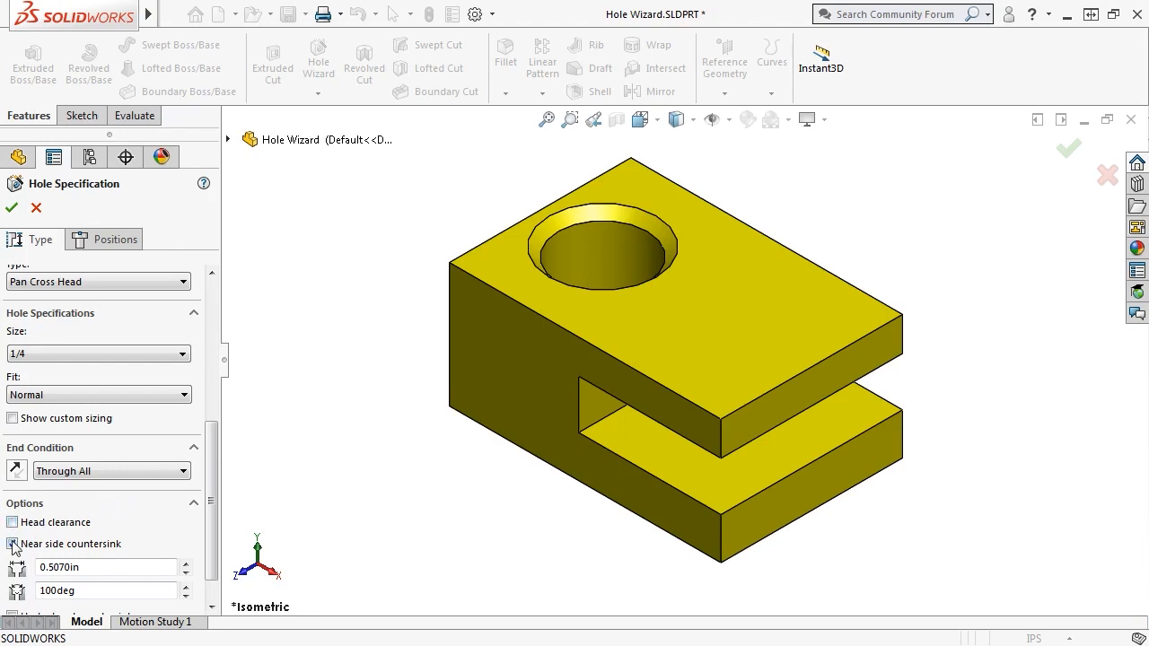
{"action": "scroll", "coordinate": [213, 502], "scroll_direction": "down", "scroll_amount": 1}
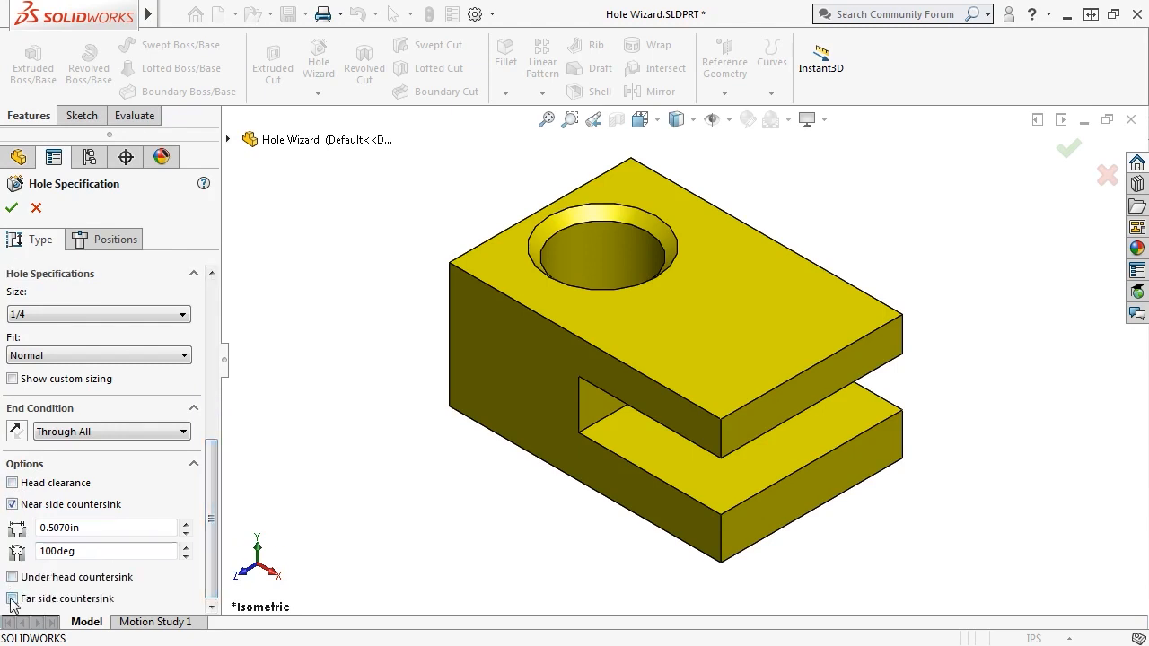
{"action": "left_click_drag", "start_coordinate": [212, 530], "coordinate": [212, 363]}
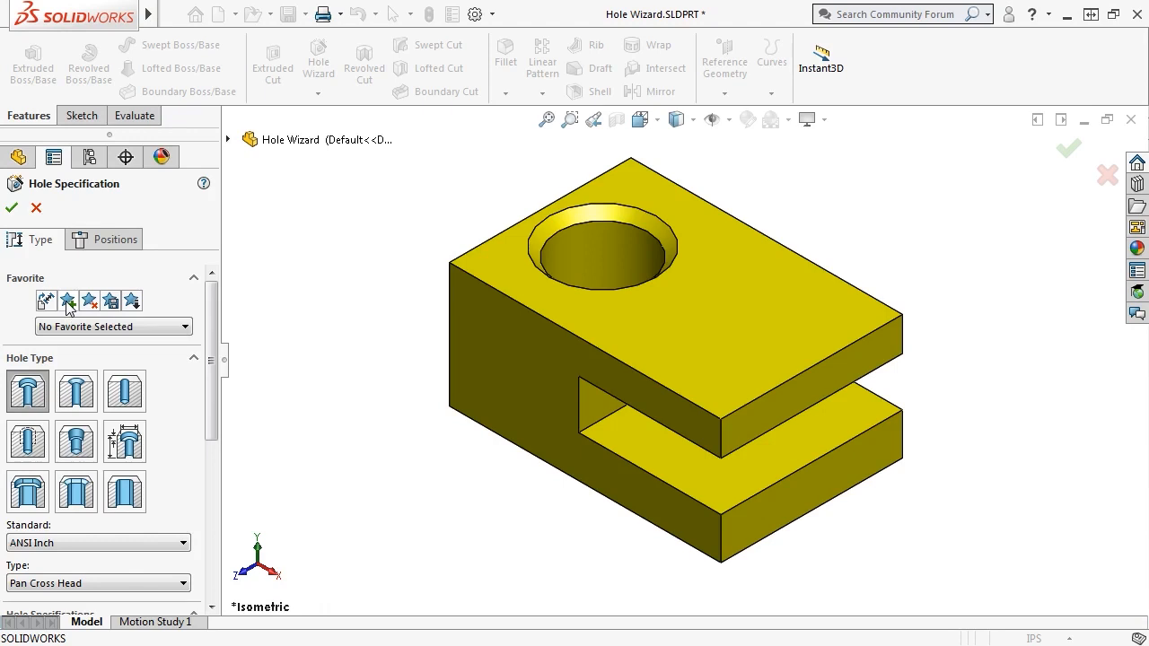
- Place two counterbore holes on the block's top face, between the large chamfered hole and the slotted end
{"action": "left_click", "coordinate": [99, 241]}
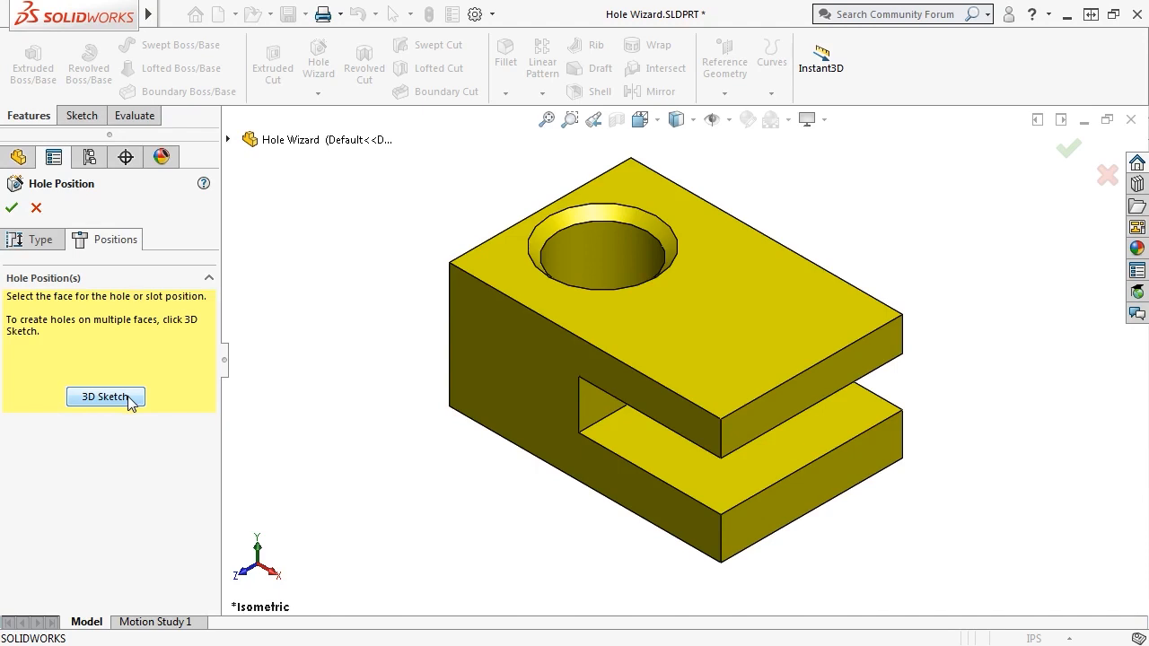
{"action": "left_click", "coordinate": [675, 260]}
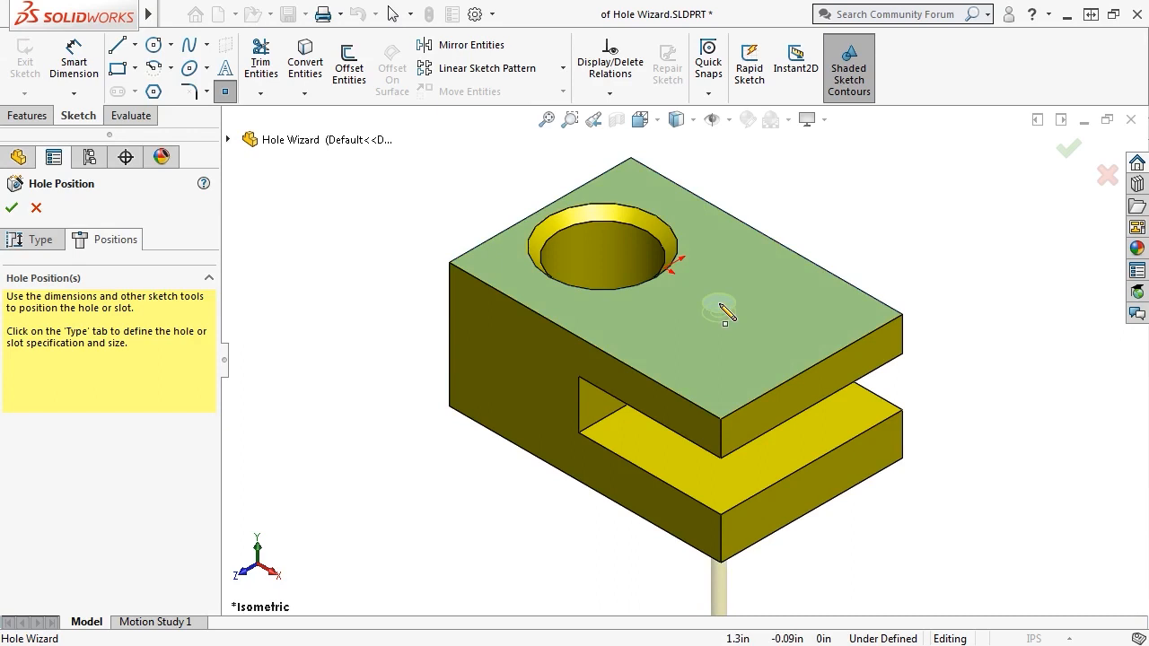
{"action": "left_click", "coordinate": [719, 307]}
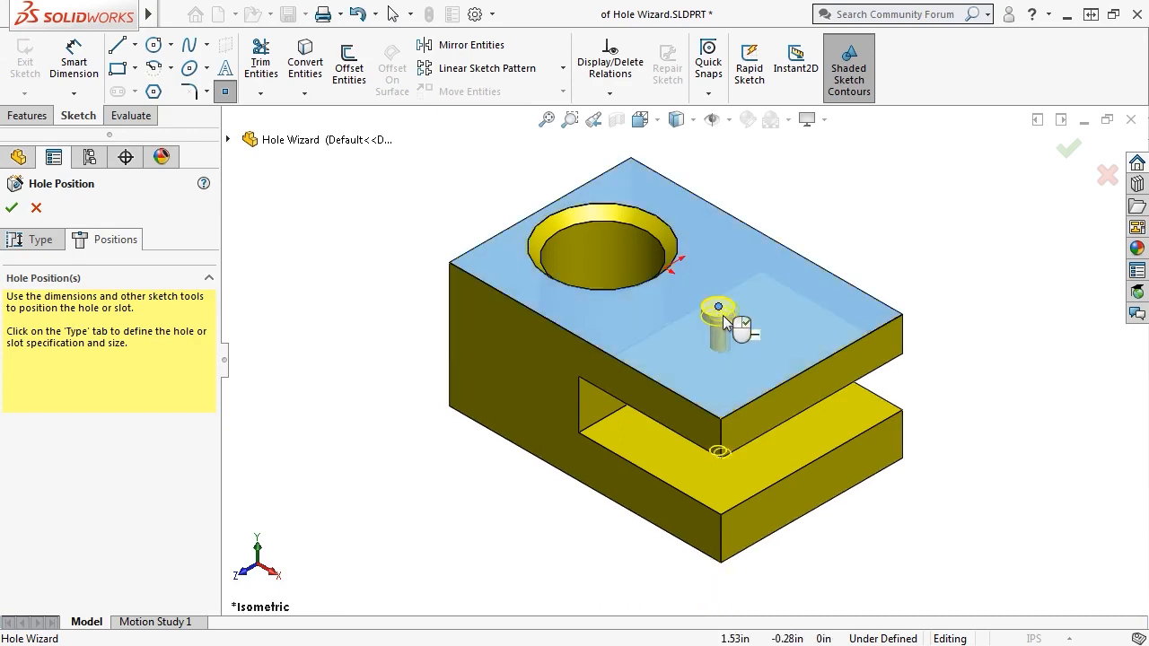
{"action": "left_click", "coordinate": [778, 344]}
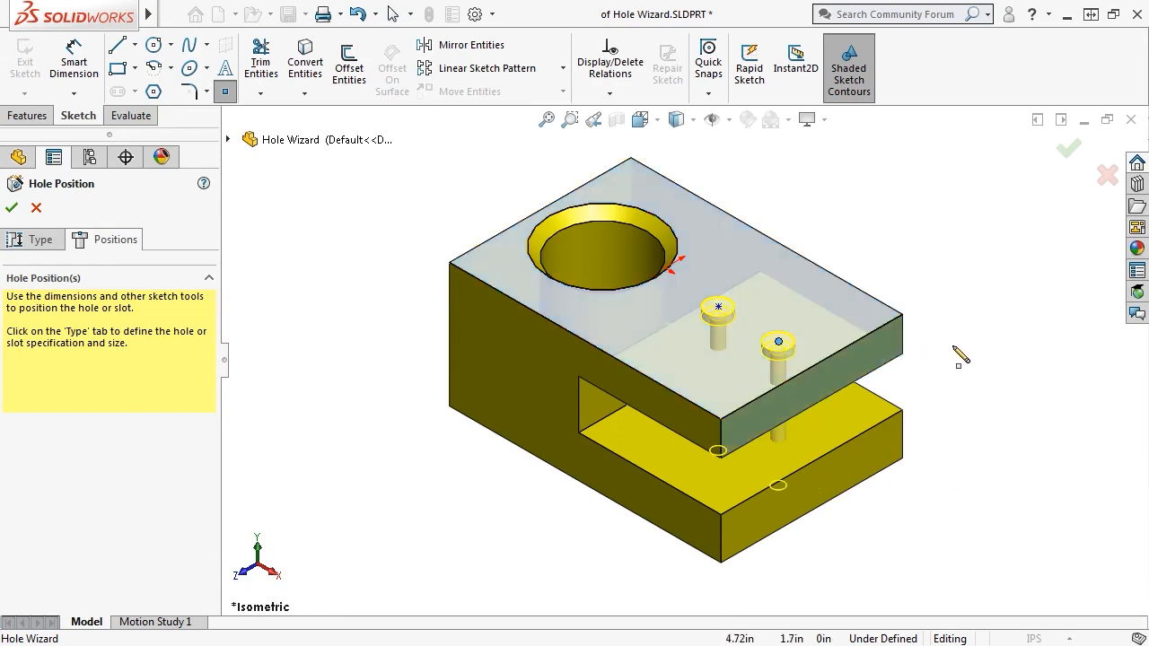
- Dimension the distance between the two counterbore hole points as 1.5 in and finish the hole feature
{"action": "key", "text": "s"}
{"action": "left_click", "coordinate": [1010, 364]}
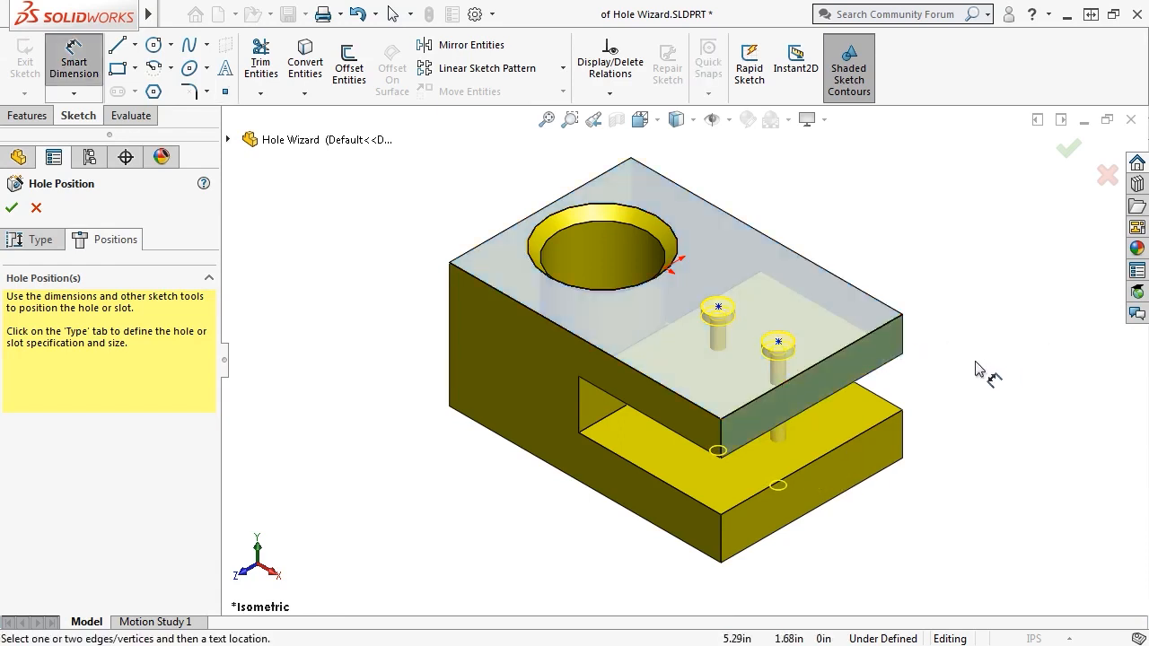
{"action": "left_click", "coordinate": [777, 341]}
{"action": "left_click", "coordinate": [718, 306]}
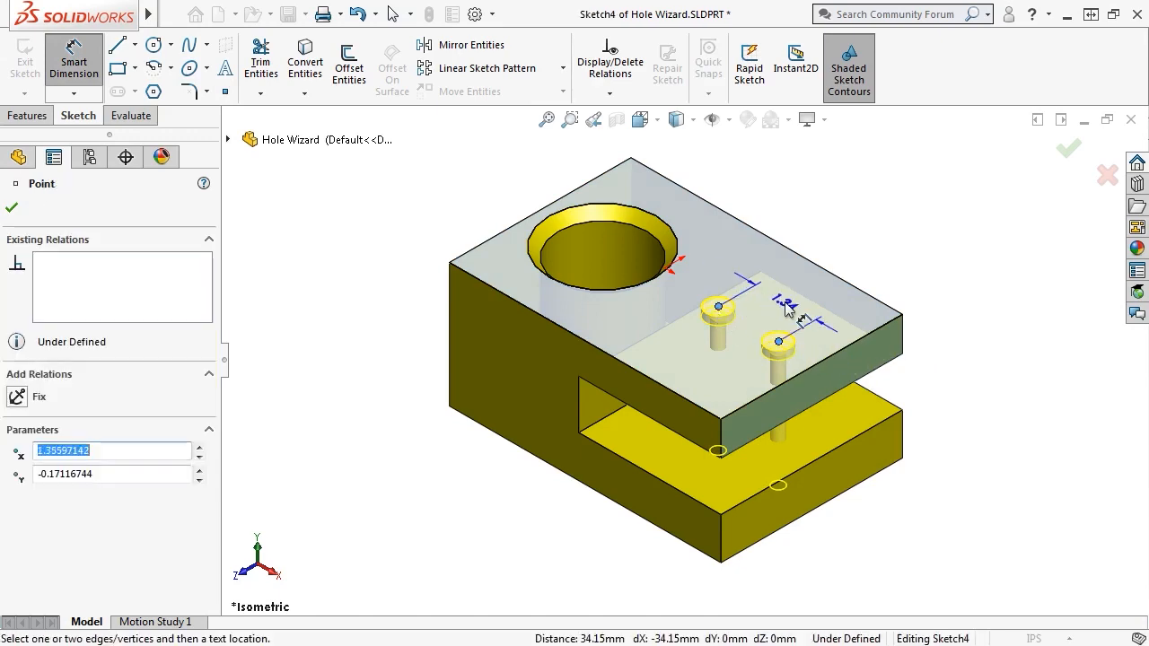
{"action": "left_click", "coordinate": [787, 307]}
{"action": "type", "text": "1.5"}
{"action": "key", "text": "Return"}
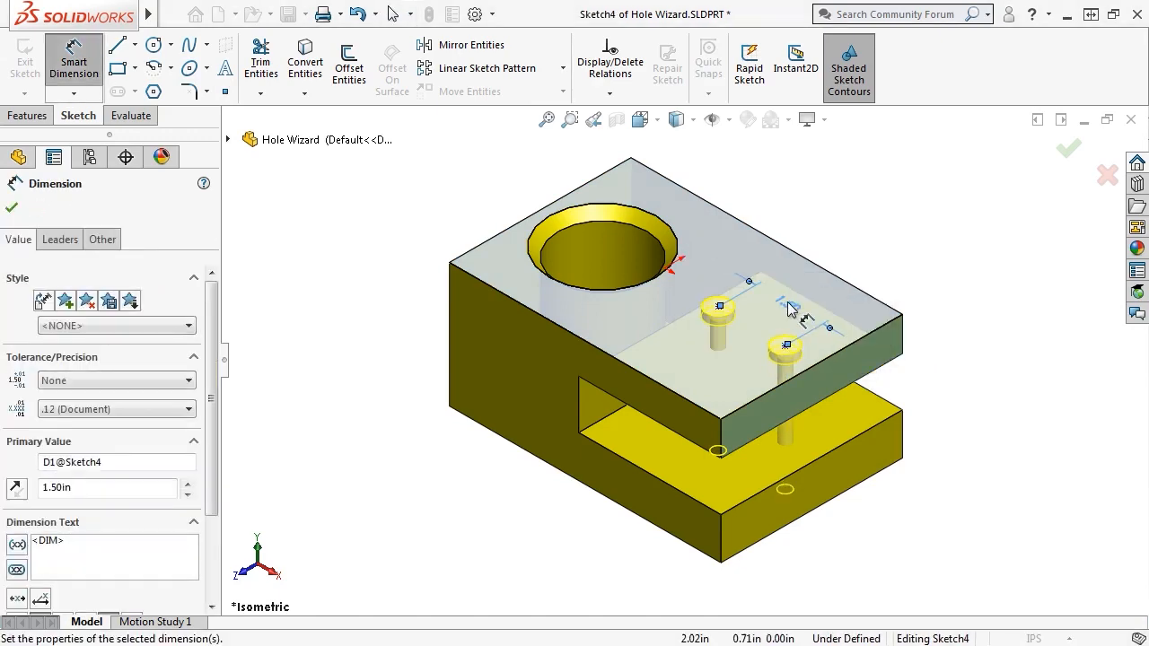
{"action": "left_click", "coordinate": [1068, 150]}
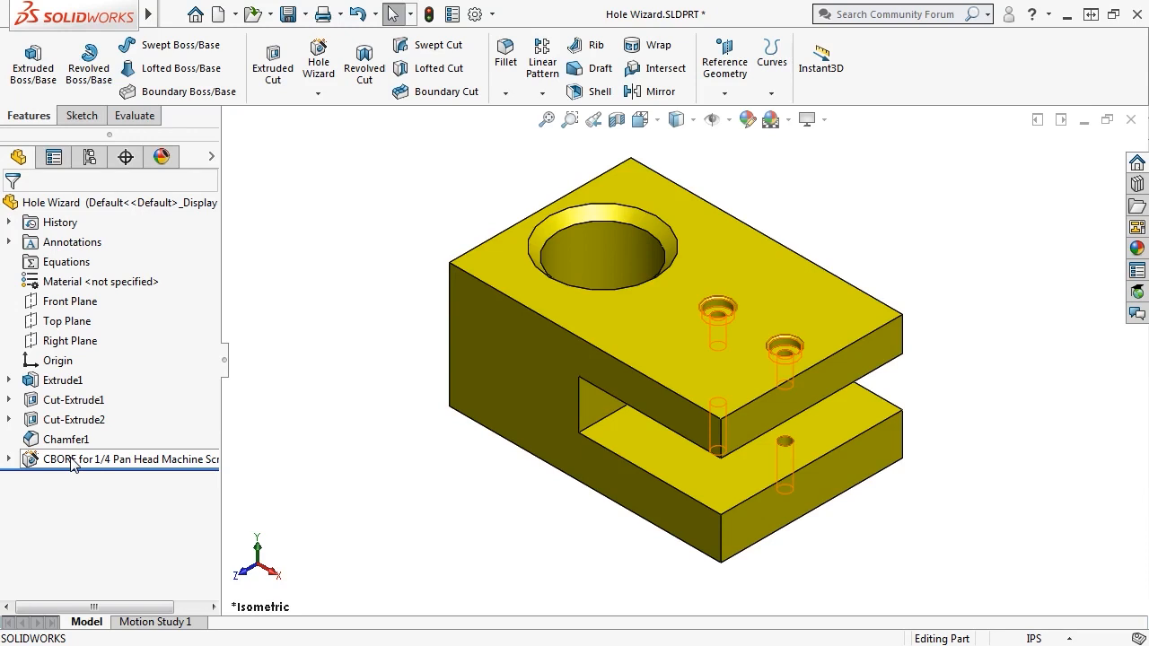
- Edit the counterbore feature's position sketch, setting the distance between the two hole points to 1.75 in
{"action": "left_click", "coordinate": [9, 460]}
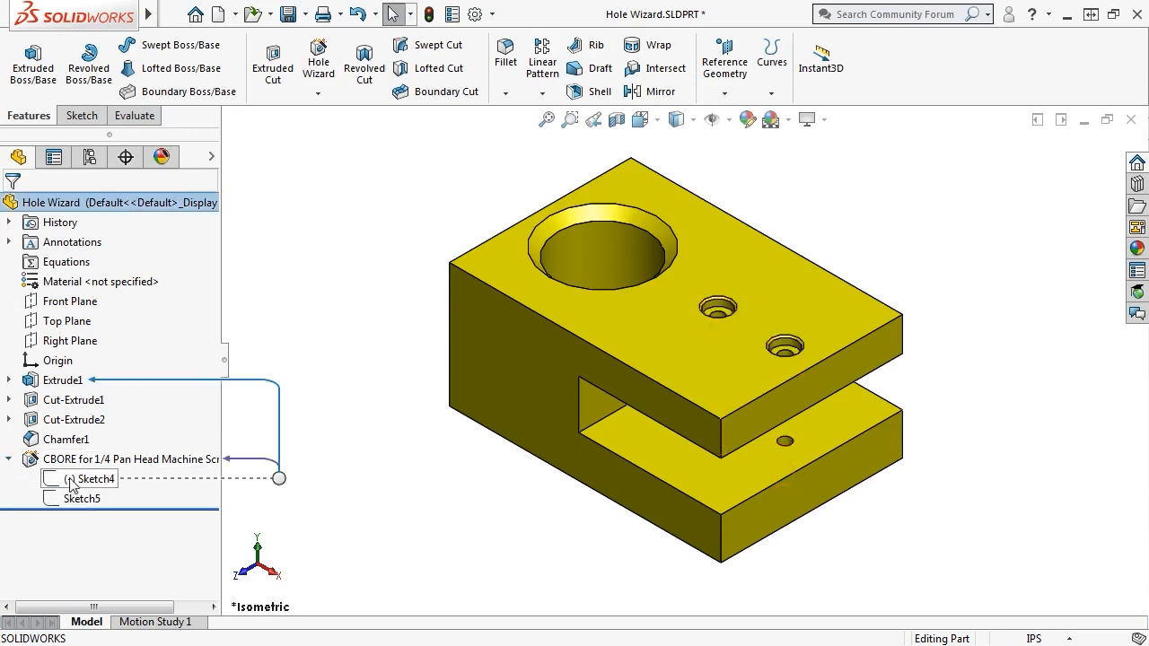
{"action": "mouse_move", "coordinate": [77, 499]}
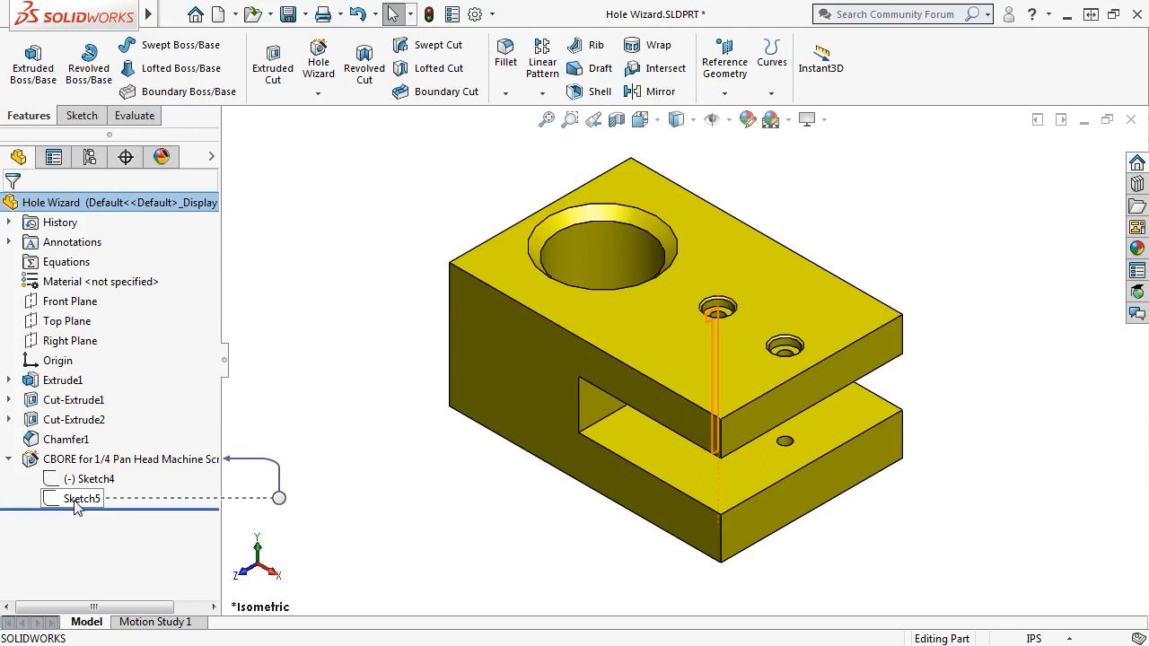
{"action": "left_click", "coordinate": [74, 481]}
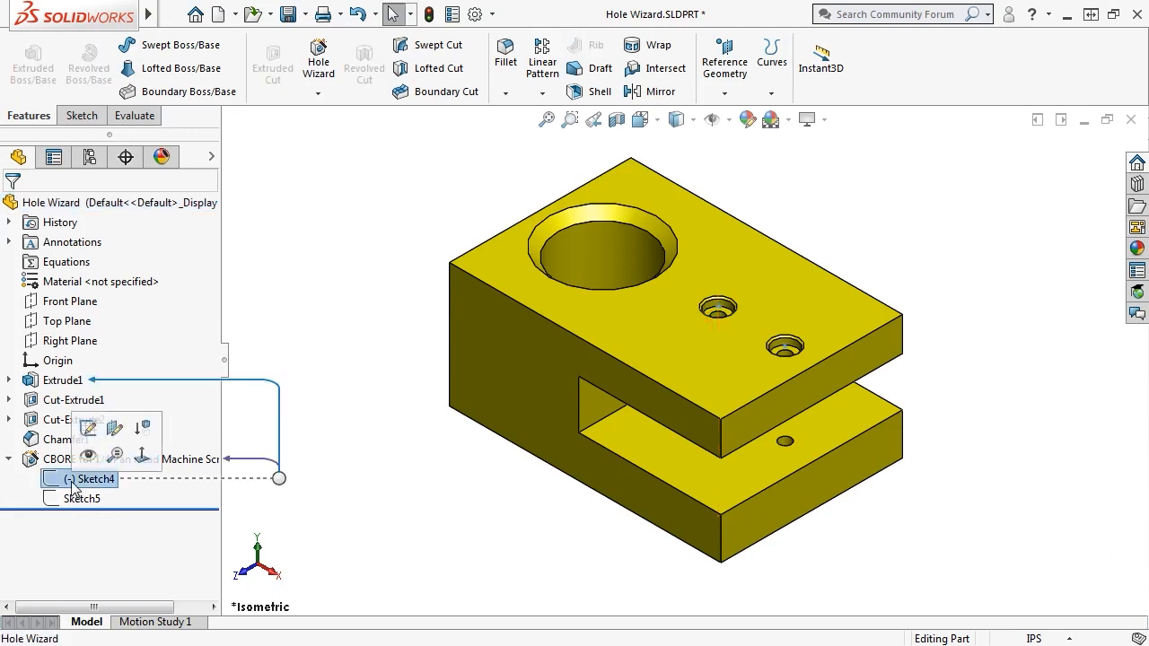
{"action": "left_click", "coordinate": [88, 429]}
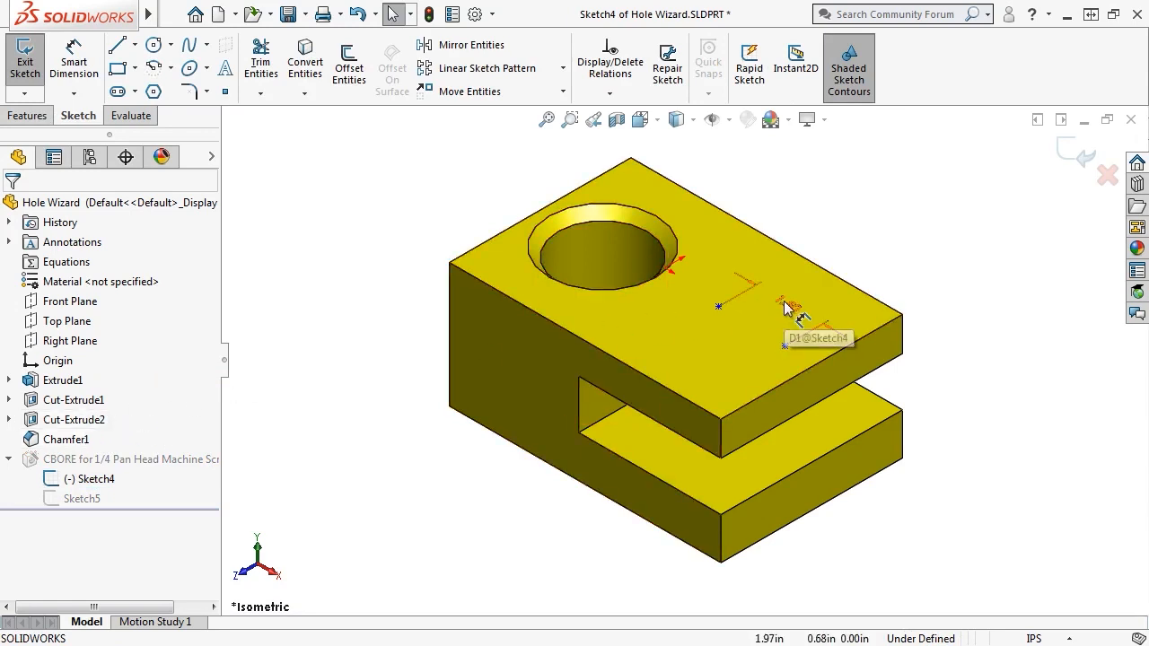
{"action": "double_click", "coordinate": [787, 307]}
{"action": "type", "text": "1.7"}
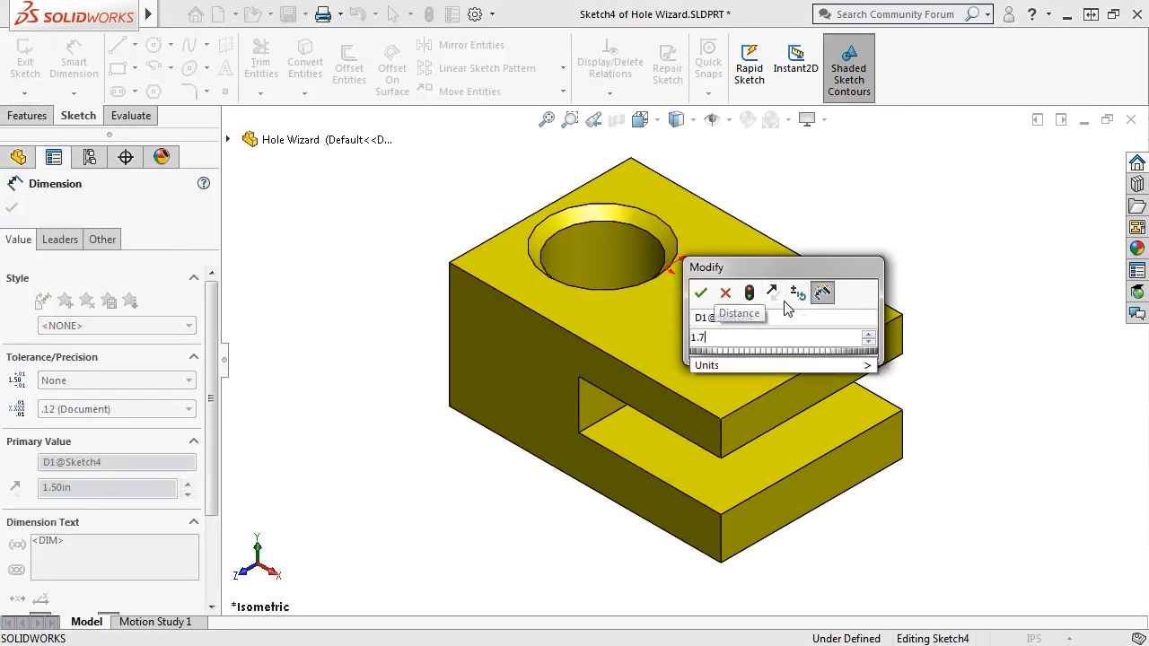
{"action": "type", "text": "5"}
{"action": "key", "text": "Return"}
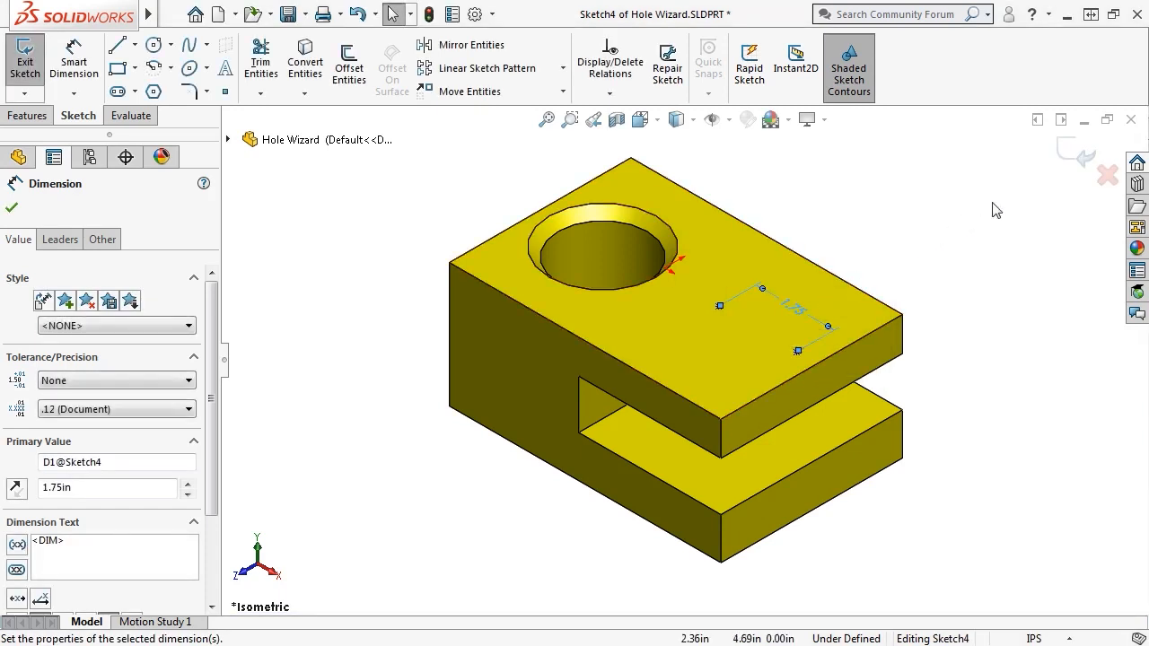
{"action": "left_click", "coordinate": [1077, 158]}
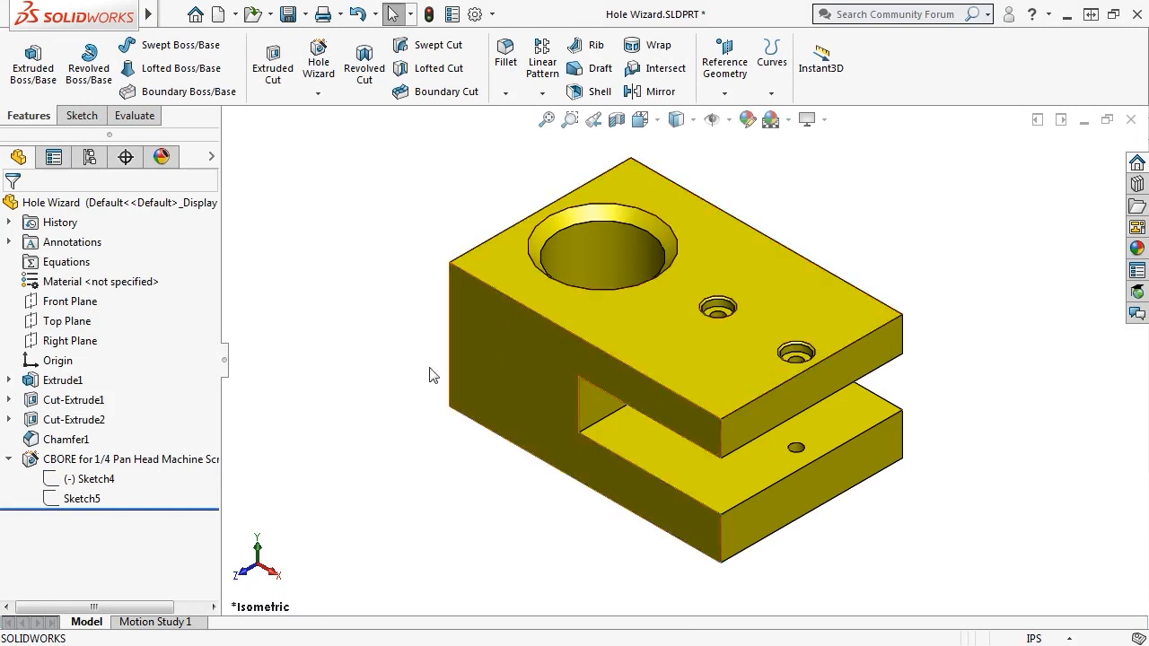
- Edit the counterbore hole feature and change its hole size to 5/16
{"action": "left_click", "coordinate": [159, 460]}
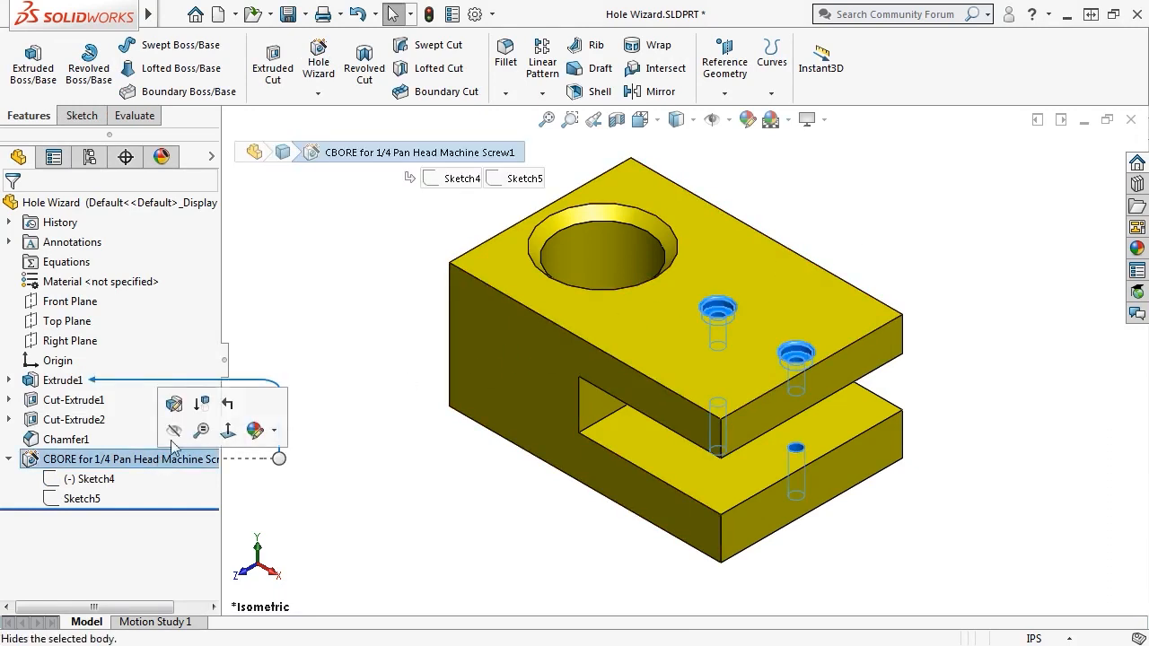
{"action": "left_click", "coordinate": [175, 405]}
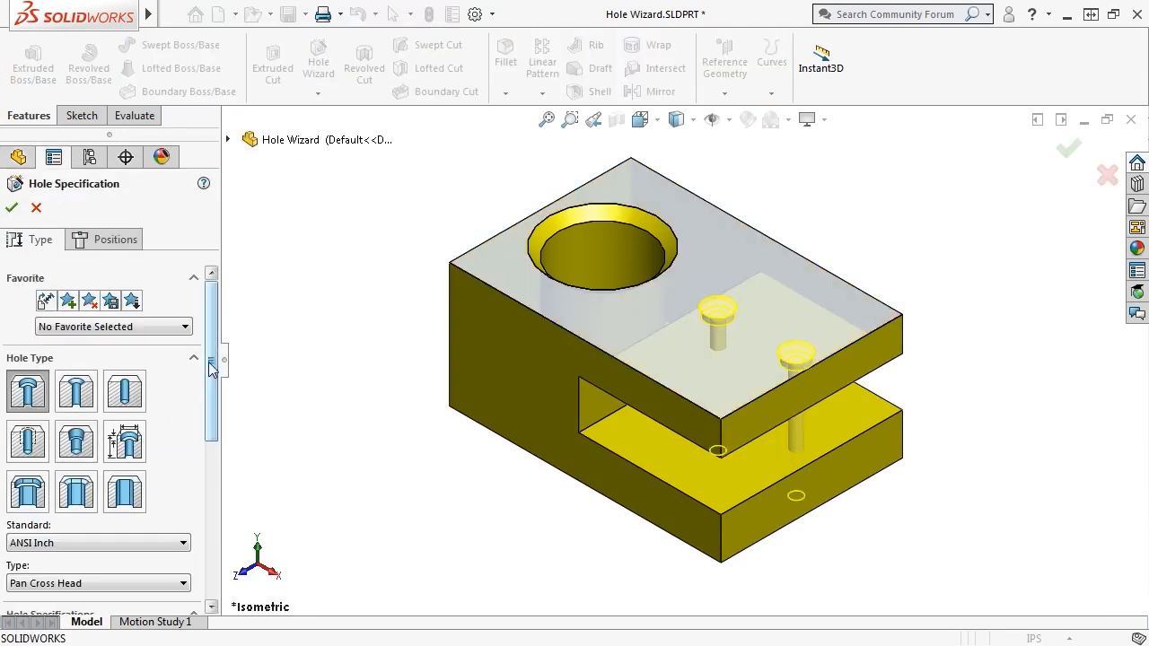
{"action": "mouse_move", "coordinate": [212, 368]}
{"action": "left_mouse_down"}
{"action": "mouse_move", "coordinate": [211, 459]}
{"action": "mouse_move", "coordinate": [202, 368]}
{"action": "left_mouse_up"}
{"action": "left_click", "coordinate": [157, 442]}
{"action": "left_click", "coordinate": [143, 513]}
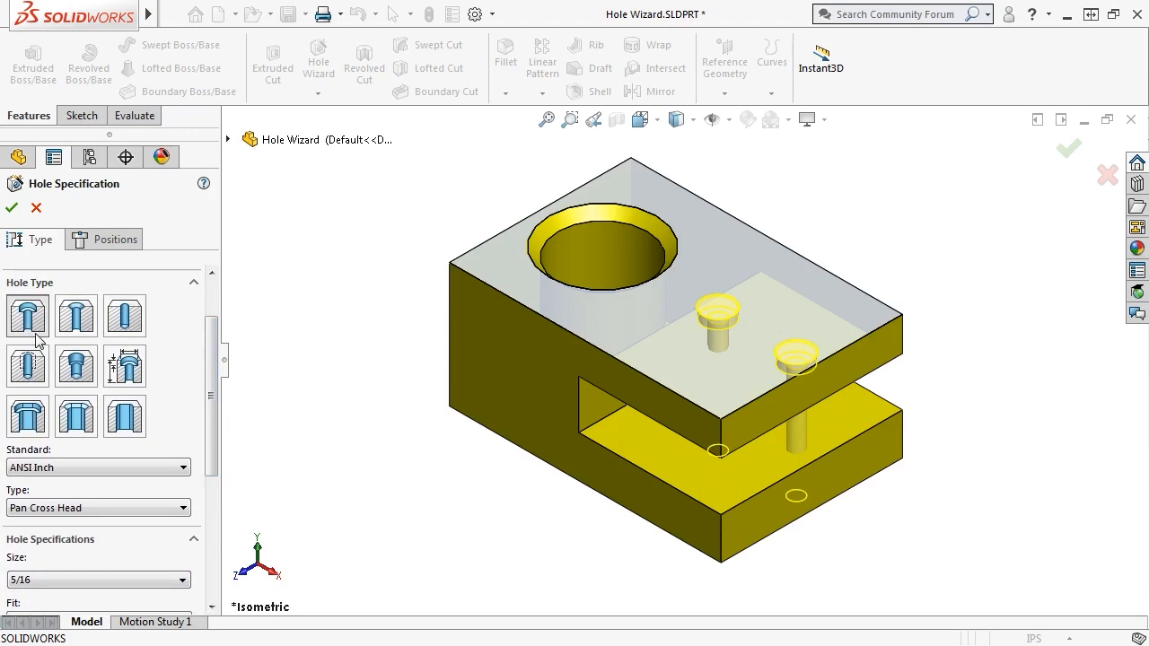
- Add a third counterbore hole on the block's top face, near its front long edge, and finish the feature
{"action": "left_click", "coordinate": [83, 239]}
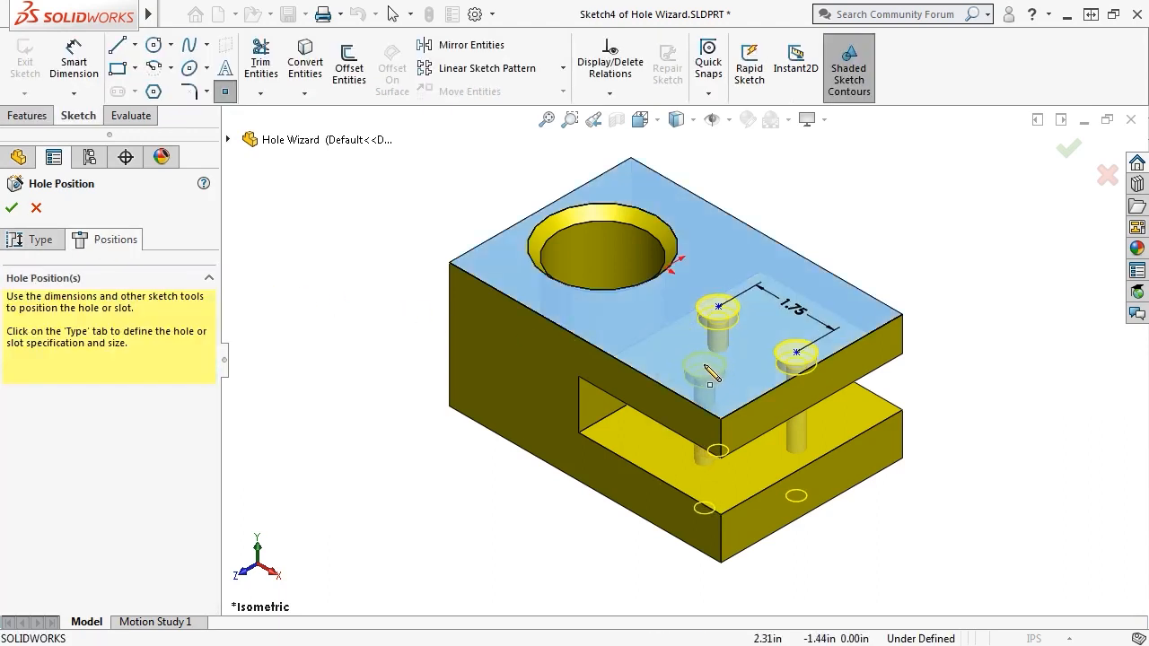
{"action": "left_click", "coordinate": [705, 366]}
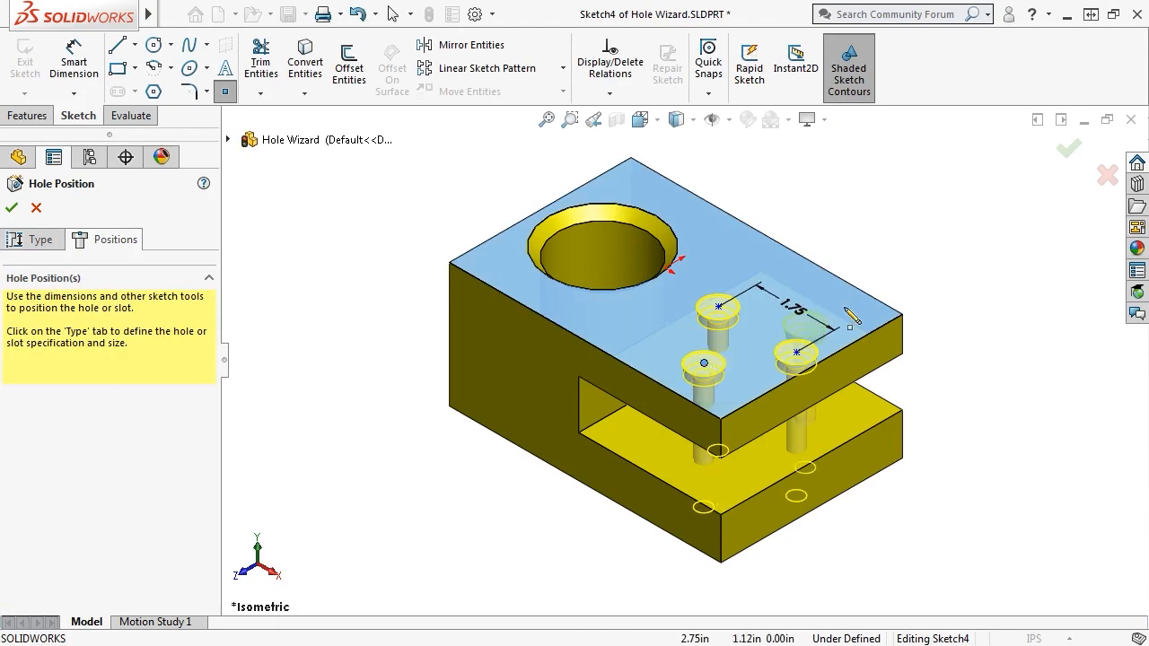
{"action": "left_click", "coordinate": [1069, 149]}
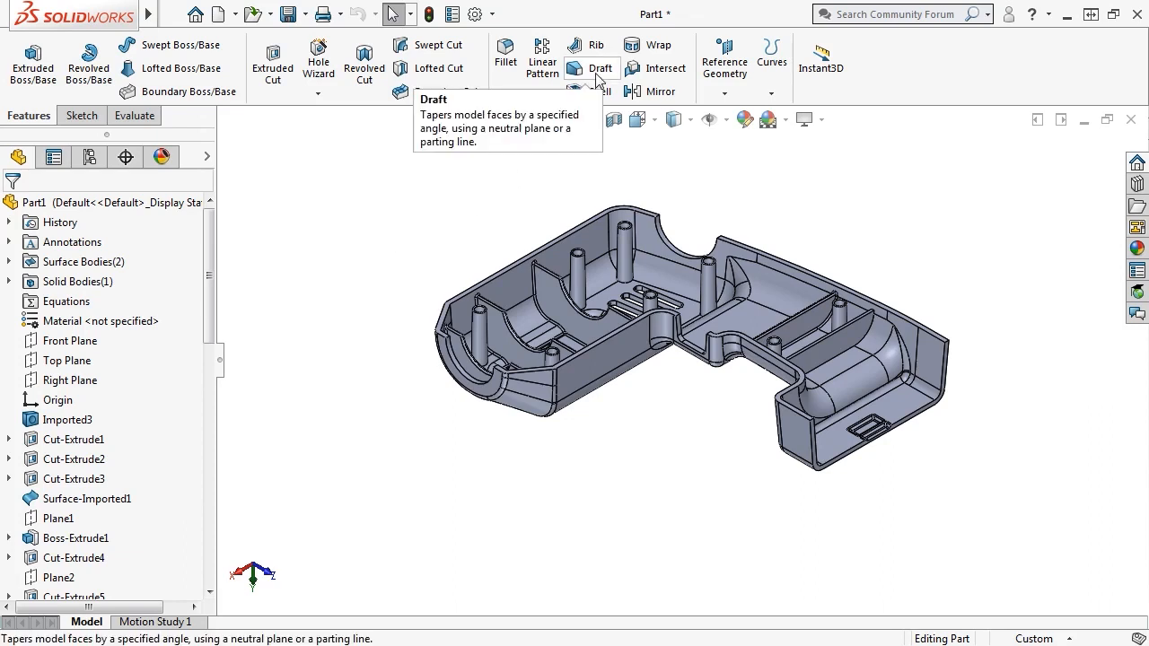
- Start a Draft on the plastic housing part, review the Manual draft types, and return to DraftXpert mode
{"action": "mouse_move", "coordinate": [148, 14]}
{"action": "left_click", "coordinate": [277, 14]}
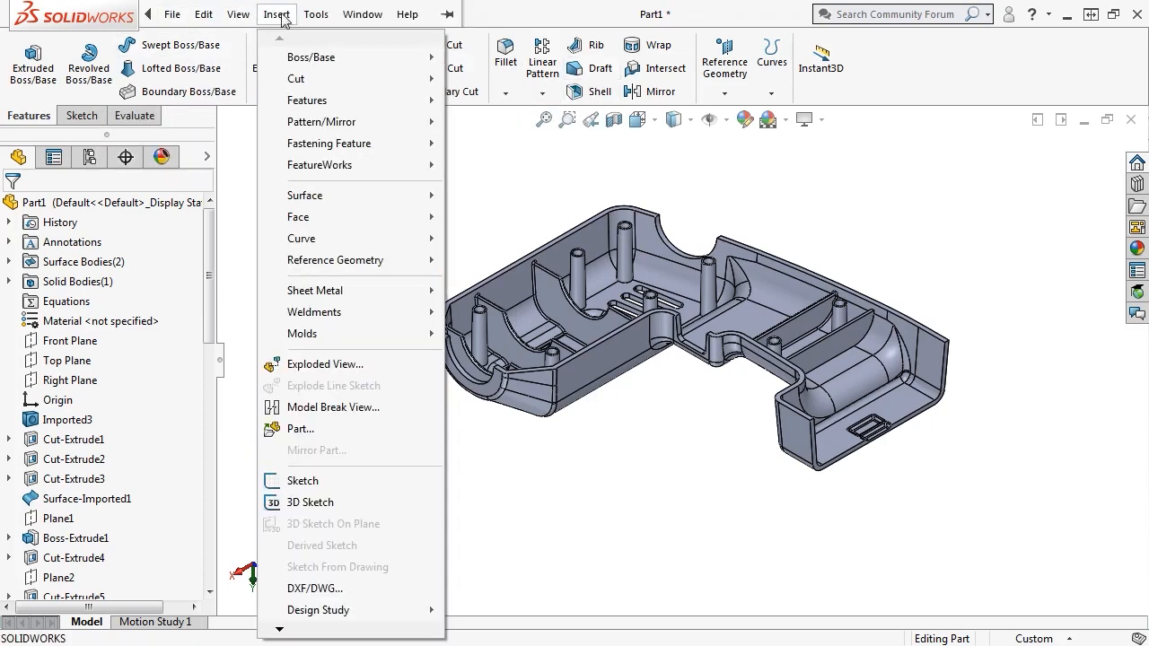
{"action": "mouse_move", "coordinate": [301, 100]}
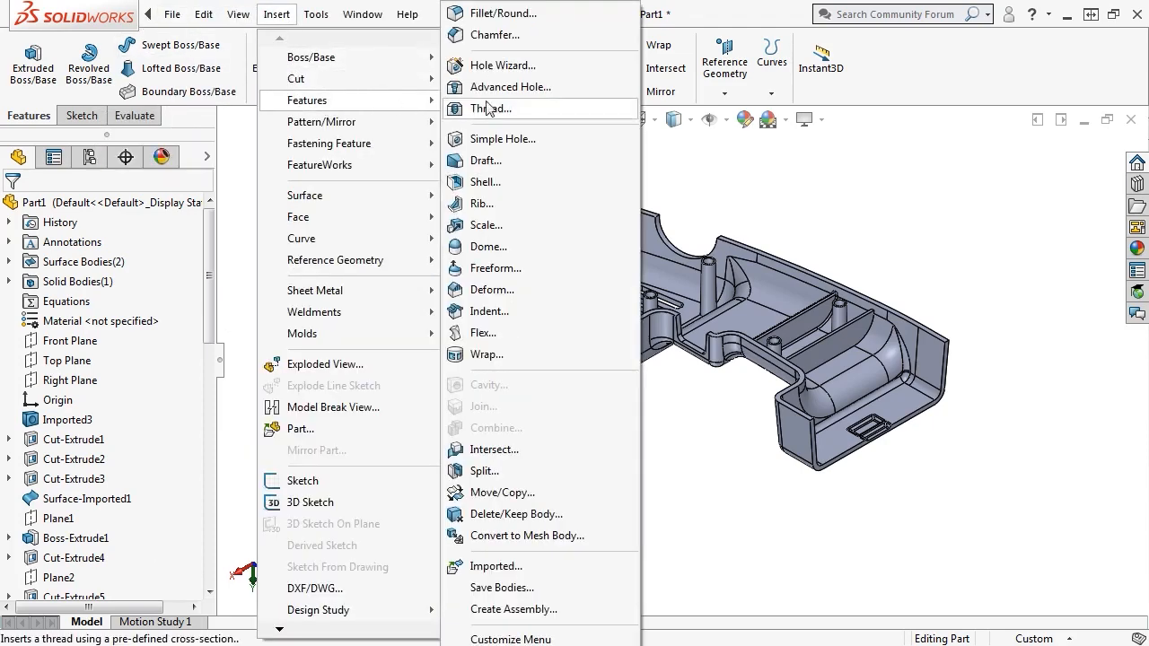
{"action": "left_click", "coordinate": [513, 162]}
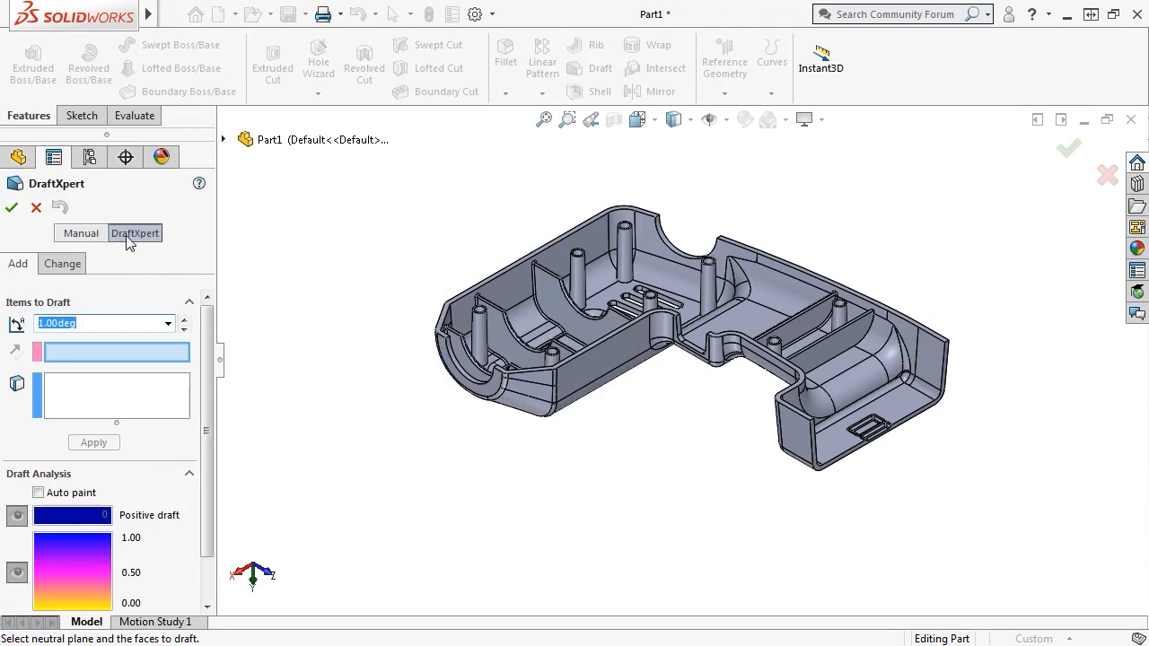
{"action": "left_click", "coordinate": [87, 235]}
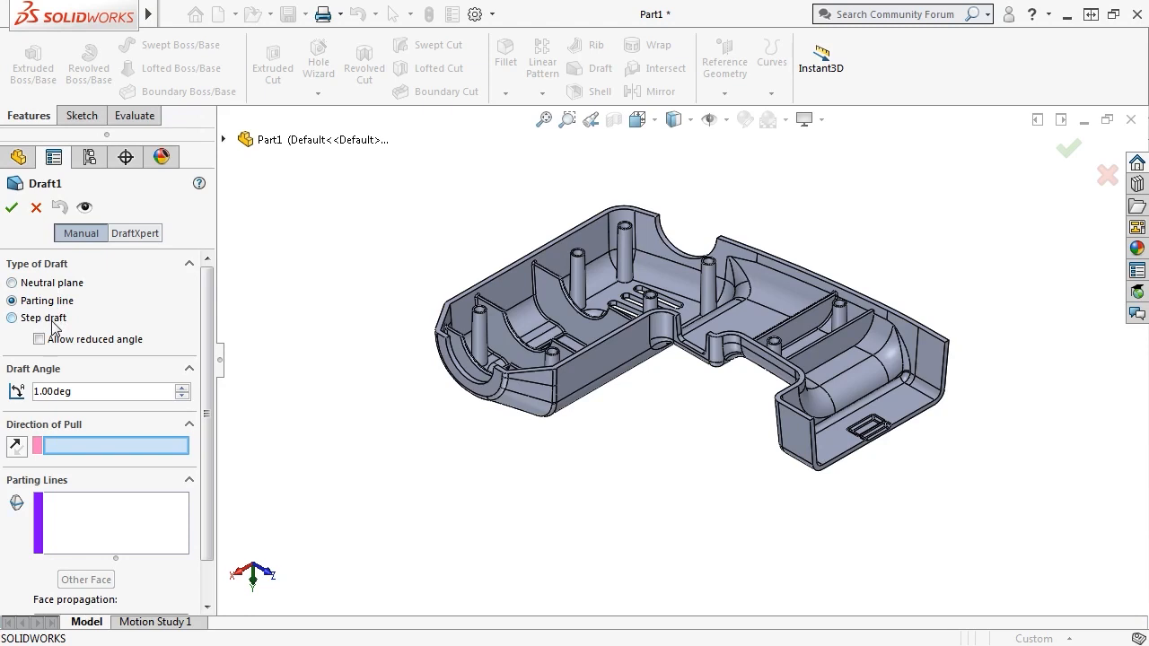
{"action": "left_click", "coordinate": [122, 235]}
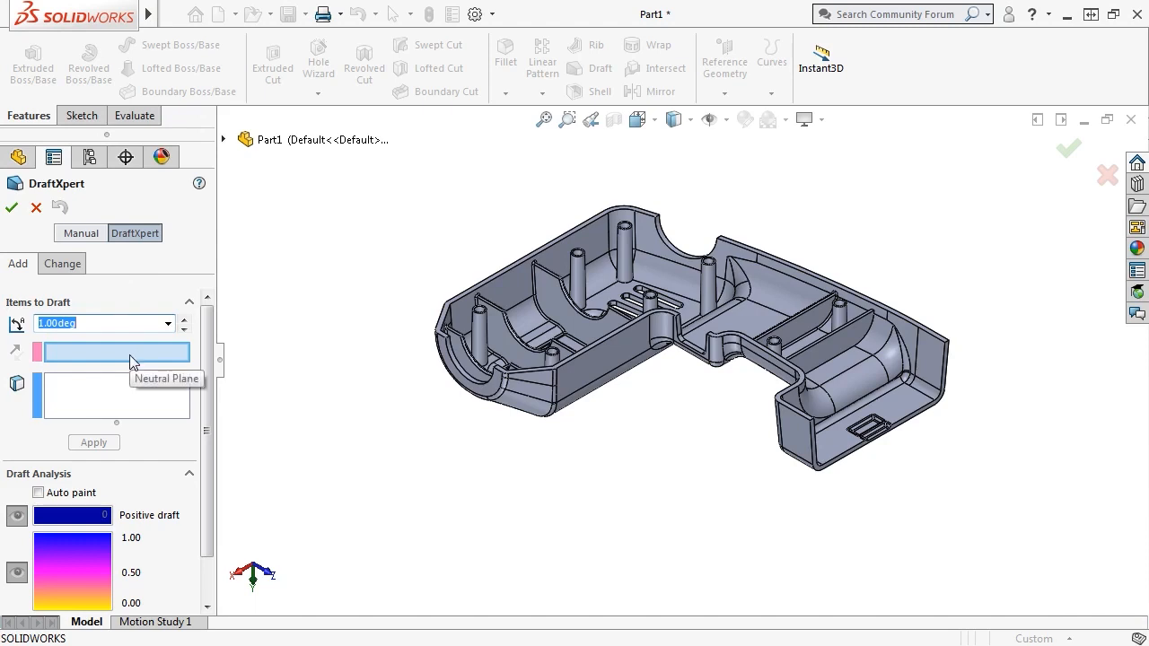
- Set the flat rim face of the housing's front wall as the neutral plane and enable Auto paint draft analysis
{"action": "scroll", "coordinate": [585, 355], "scroll_direction": "down", "scroll_amount": 5}
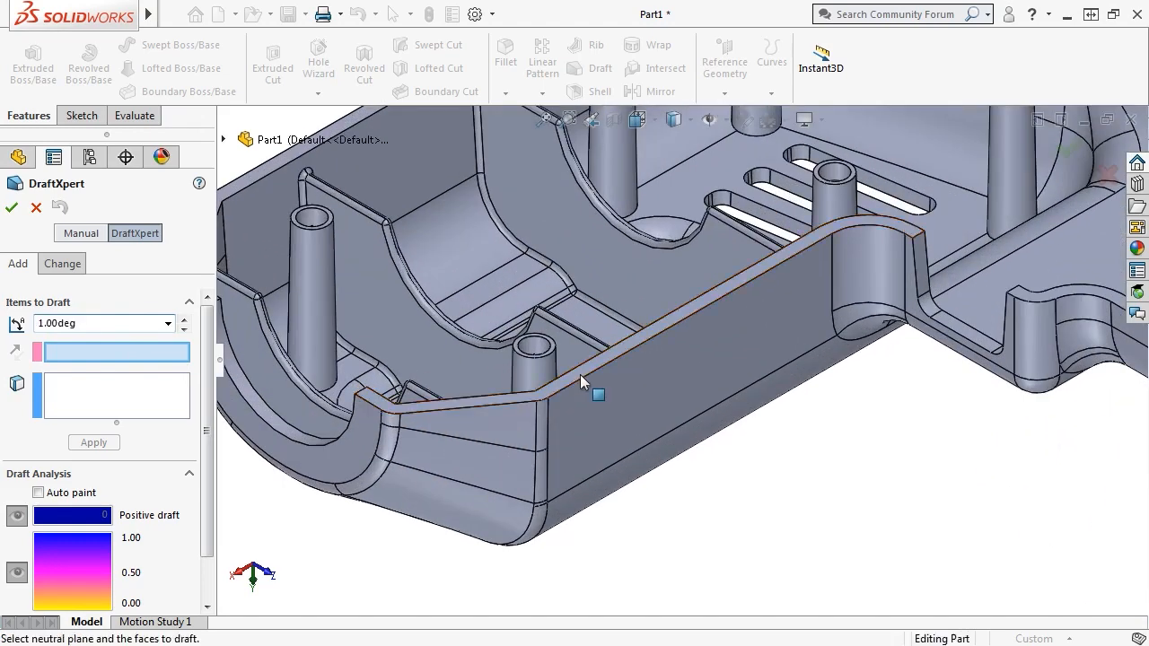
{"action": "left_click", "coordinate": [582, 374]}
{"action": "scroll", "coordinate": [595, 380], "scroll_direction": "up", "scroll_amount": 6}
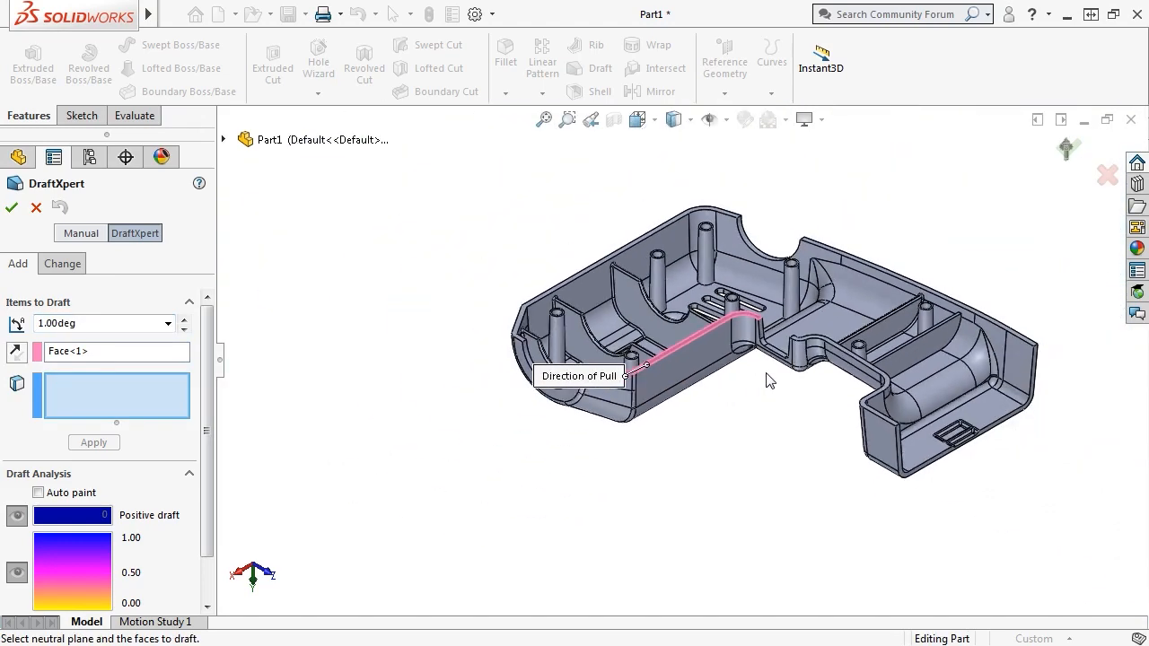
{"action": "left_click_drag", "start_coordinate": [595, 374], "coordinate": [457, 278]}
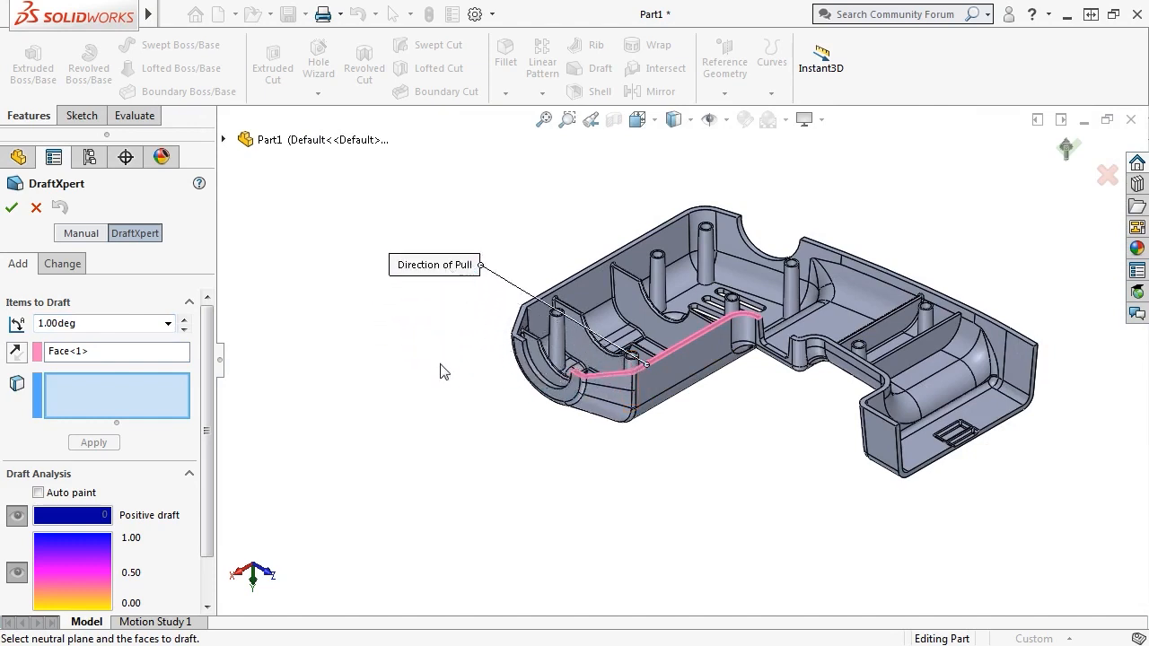
{"action": "left_click", "coordinate": [38, 492]}
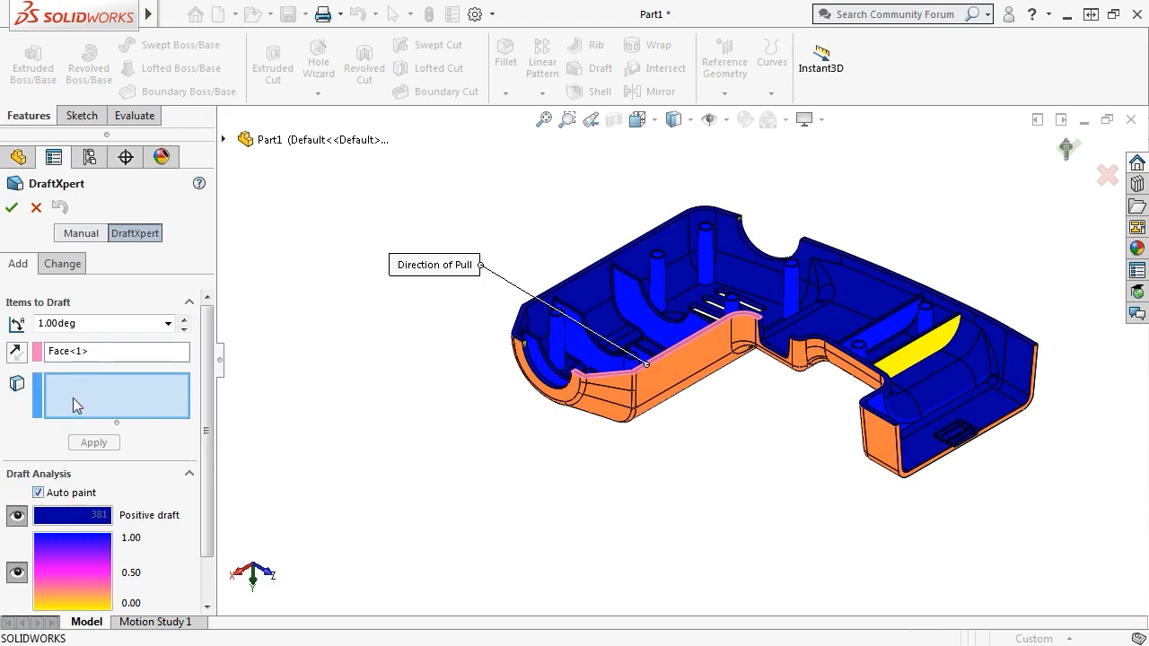
- Apply a 1 degree draft to both faces of the yellow-painted rib and the curved face of the end cutout
{"action": "left_click", "coordinate": [904, 370]}
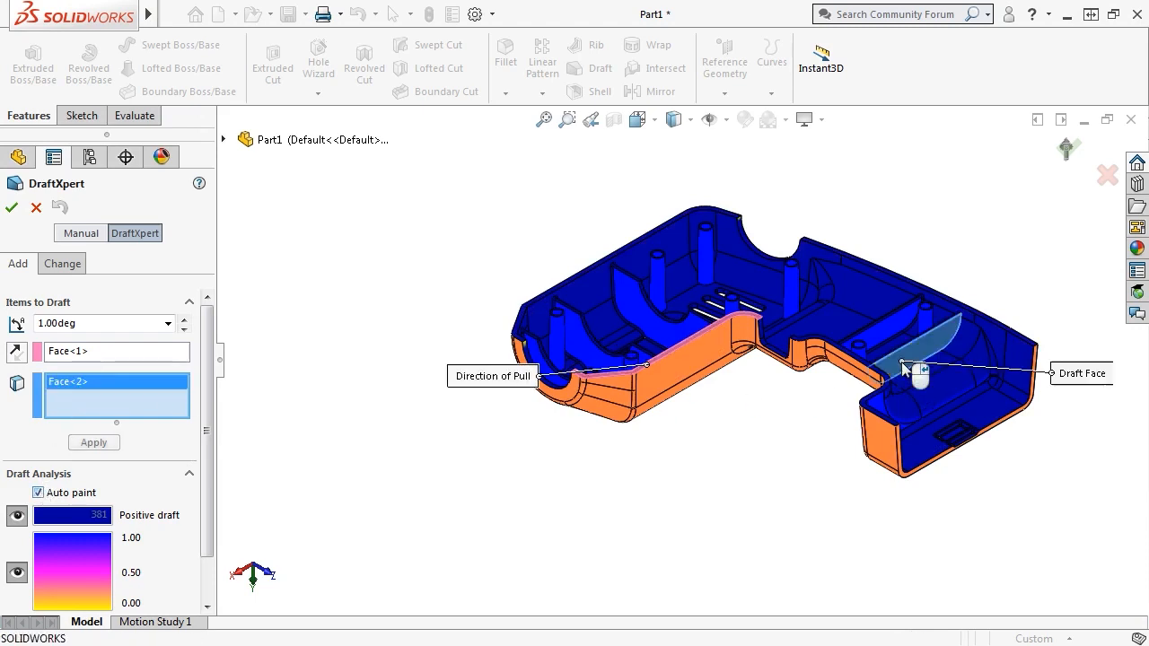
{"action": "scroll", "coordinate": [550, 360], "scroll_direction": "down", "scroll_amount": 3}
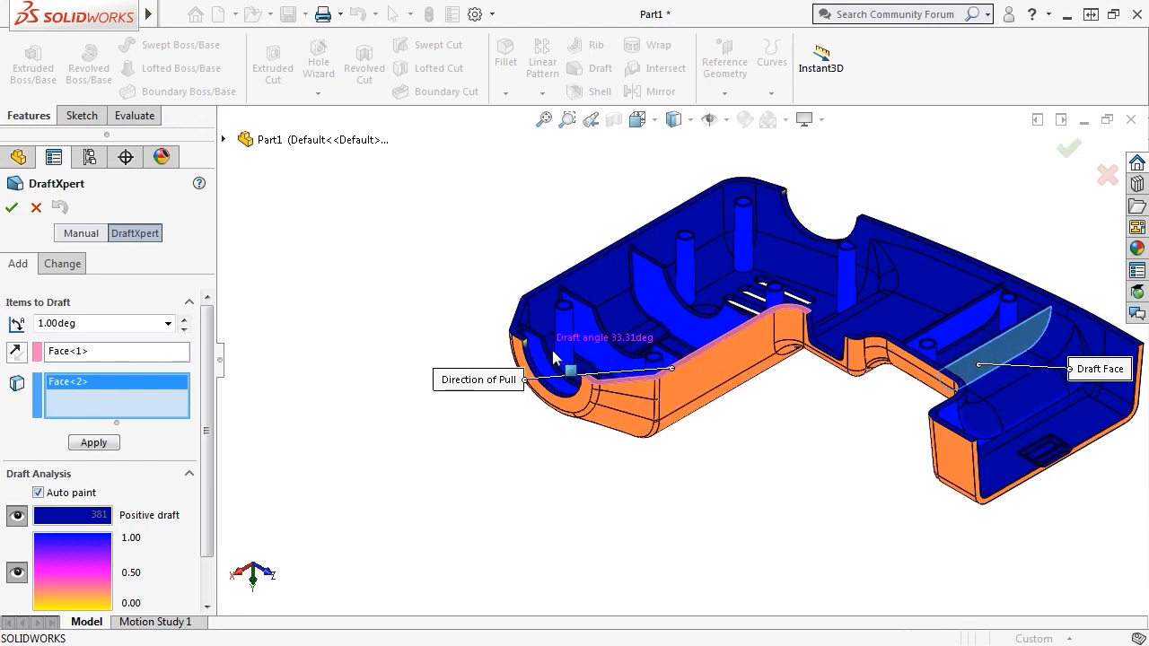
{"action": "scroll", "coordinate": [546, 375], "scroll_direction": "down", "scroll_amount": 1}
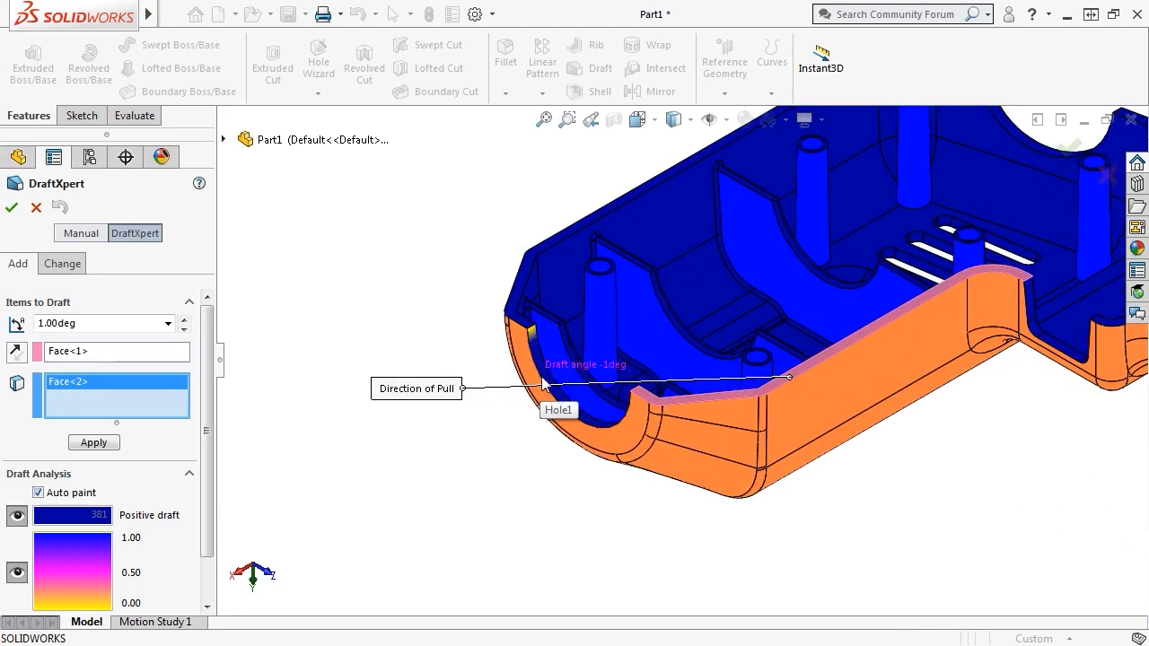
{"action": "left_click", "coordinate": [546, 377]}
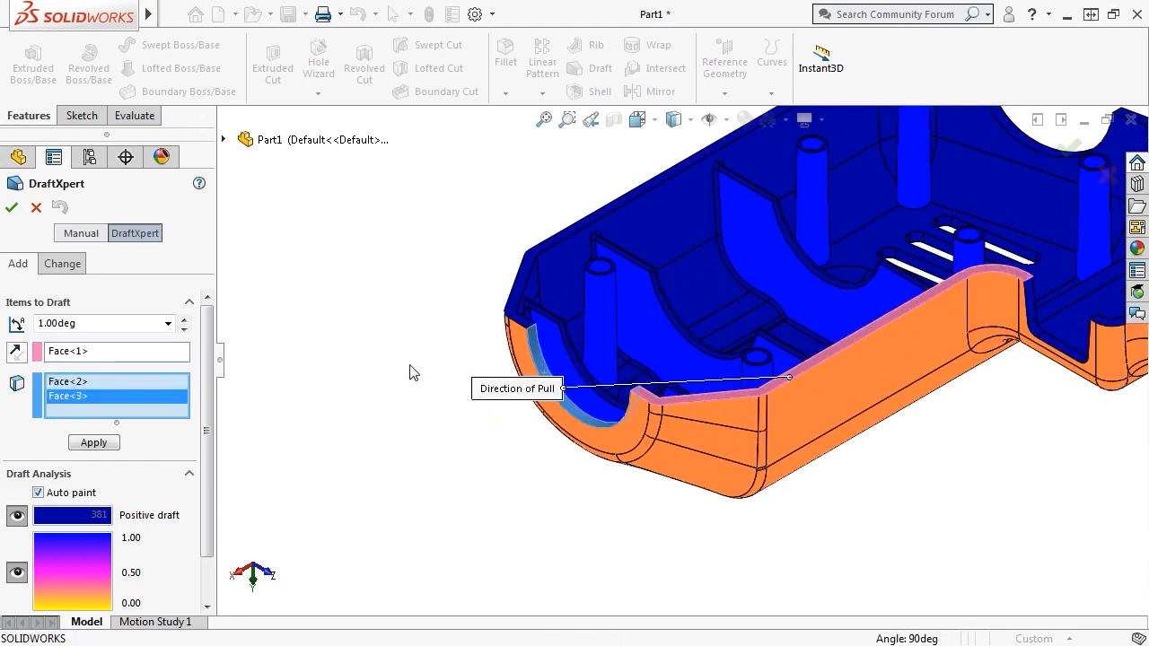
{"action": "middle_click_drag", "start_coordinate": [410, 369], "coordinate": [512, 398]}
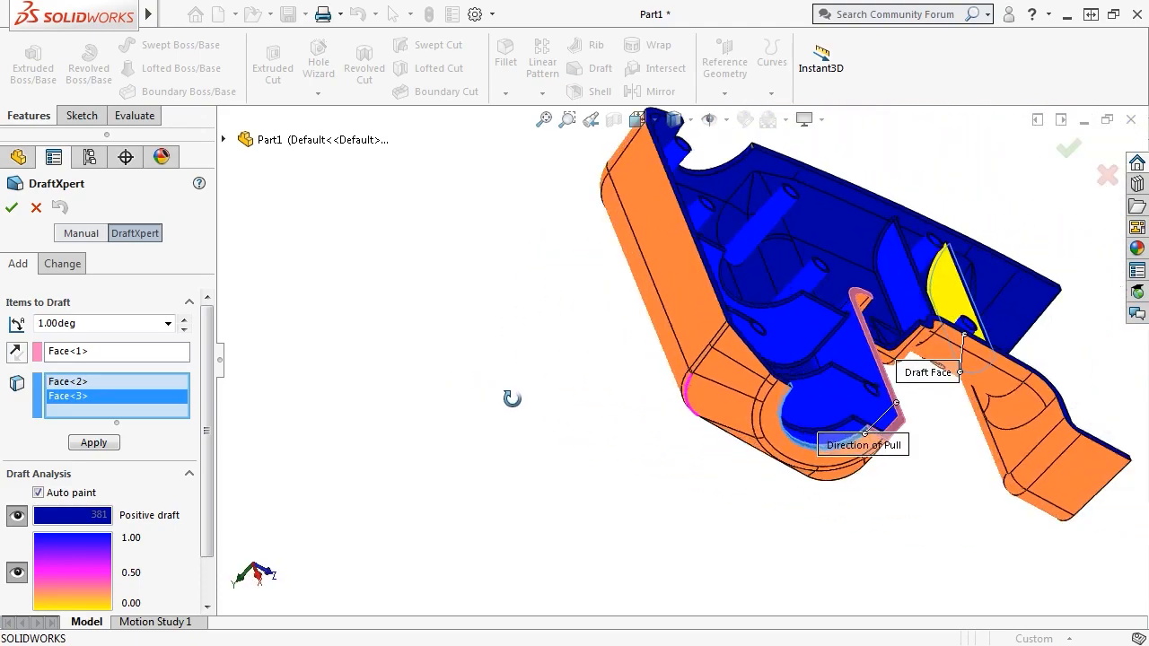
{"action": "left_click", "coordinate": [937, 300]}
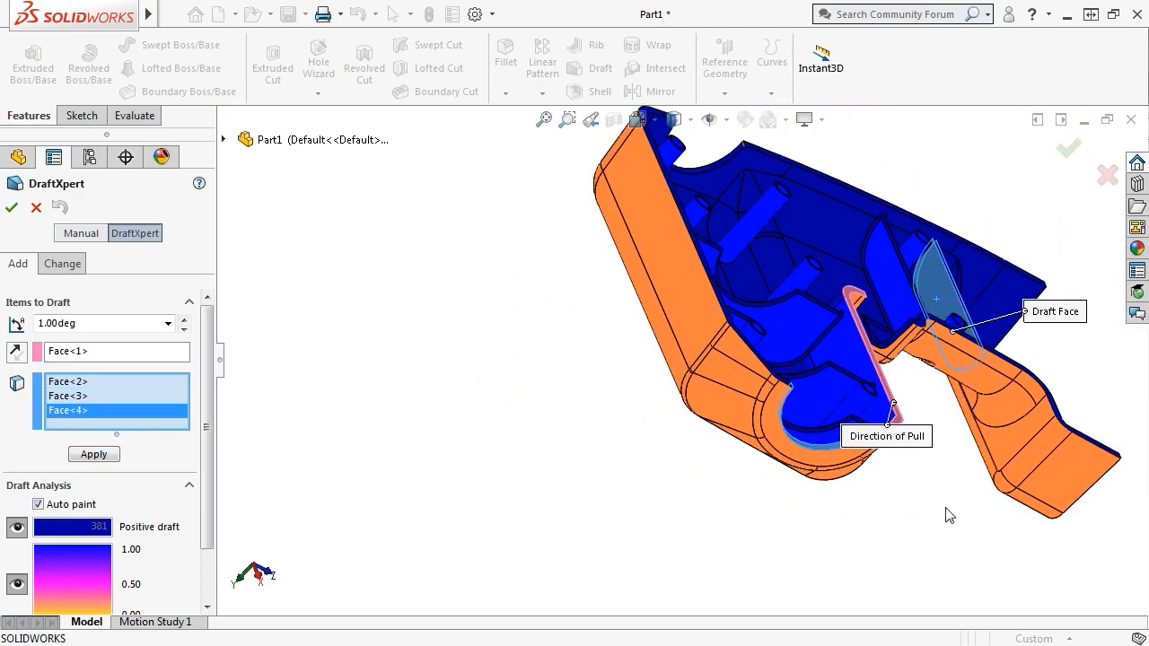
{"action": "middle_click_drag", "start_coordinate": [944, 513], "coordinate": [969, 408]}
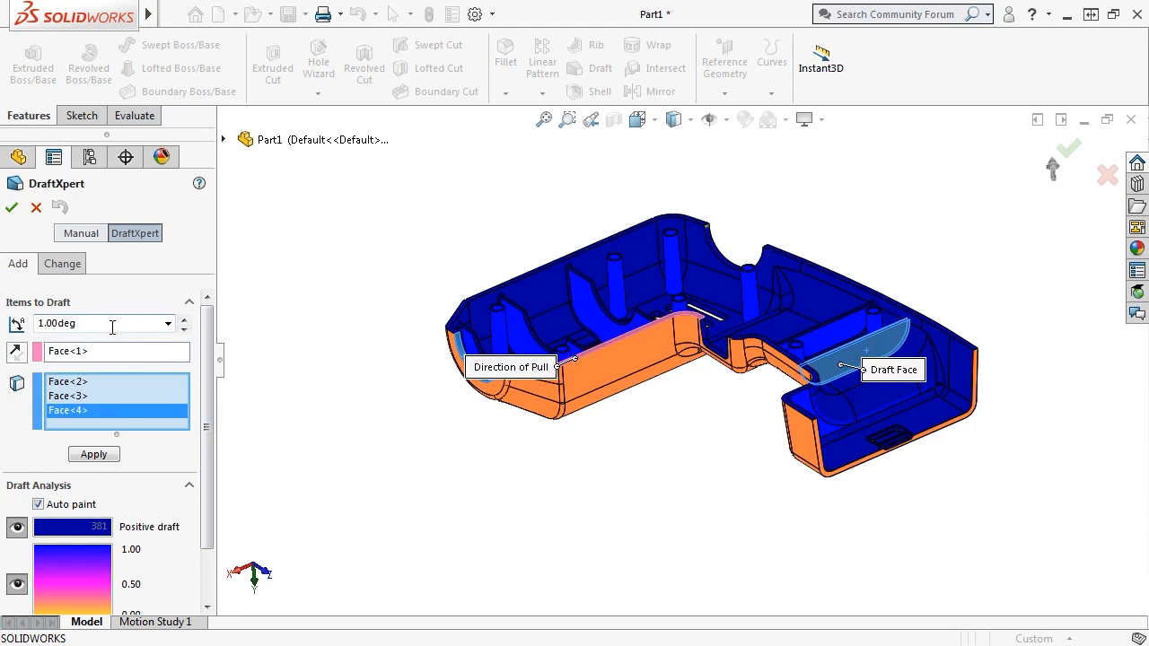
{"action": "left_click", "coordinate": [96, 455]}
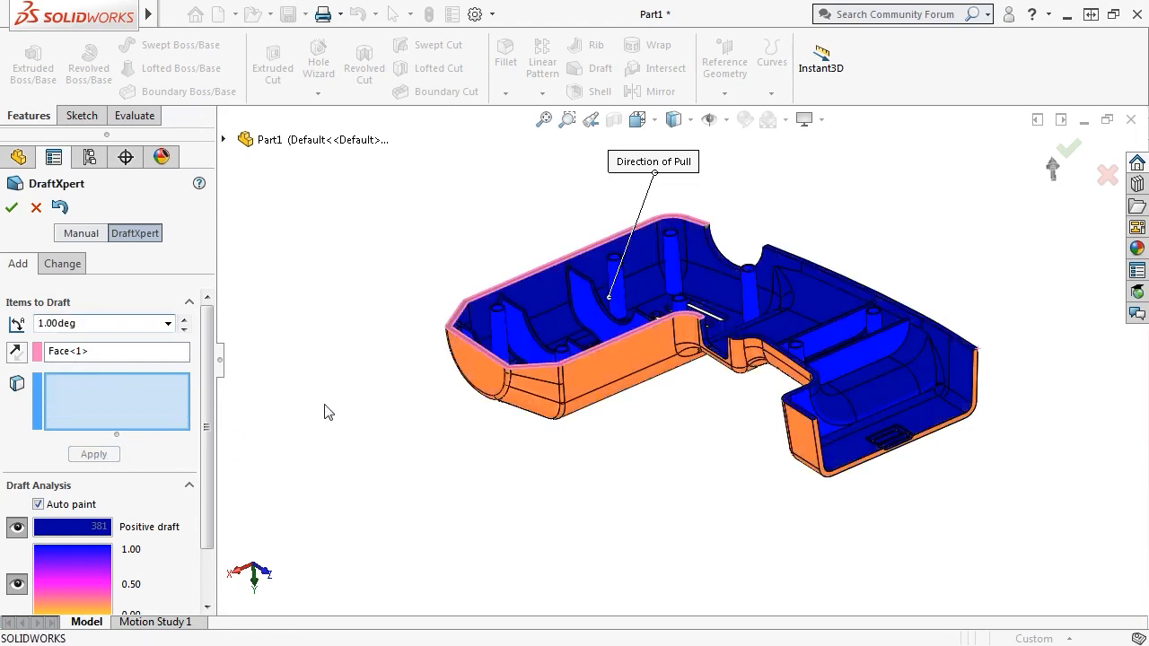
{"action": "middle_click_drag", "start_coordinate": [341, 405], "coordinate": [356, 415]}
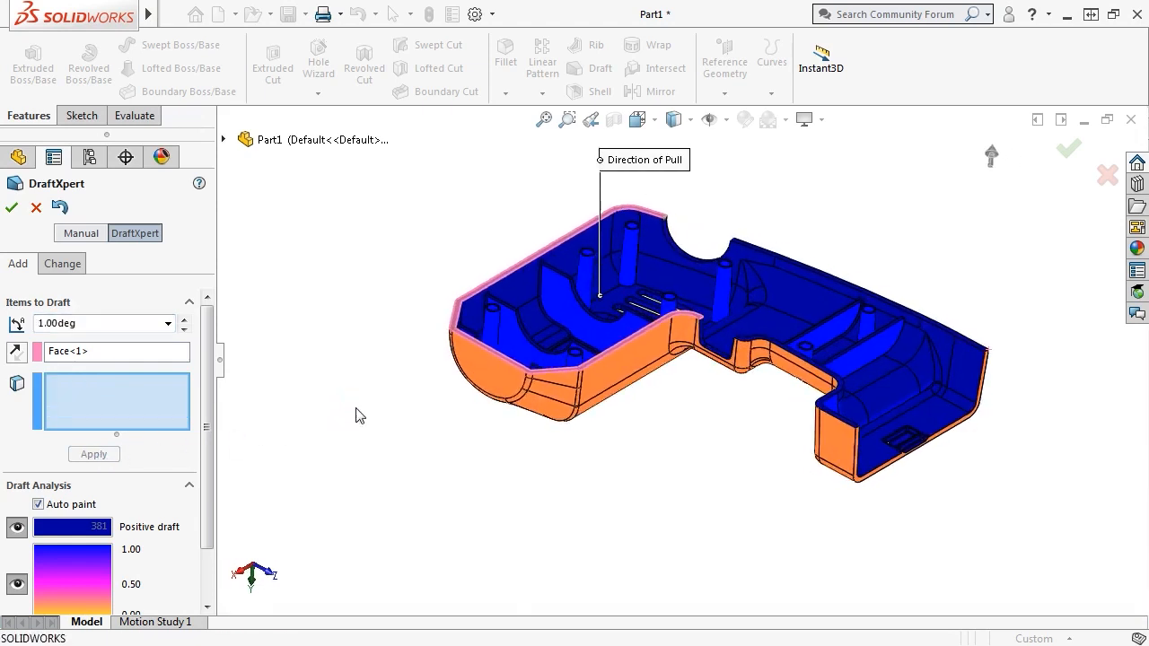